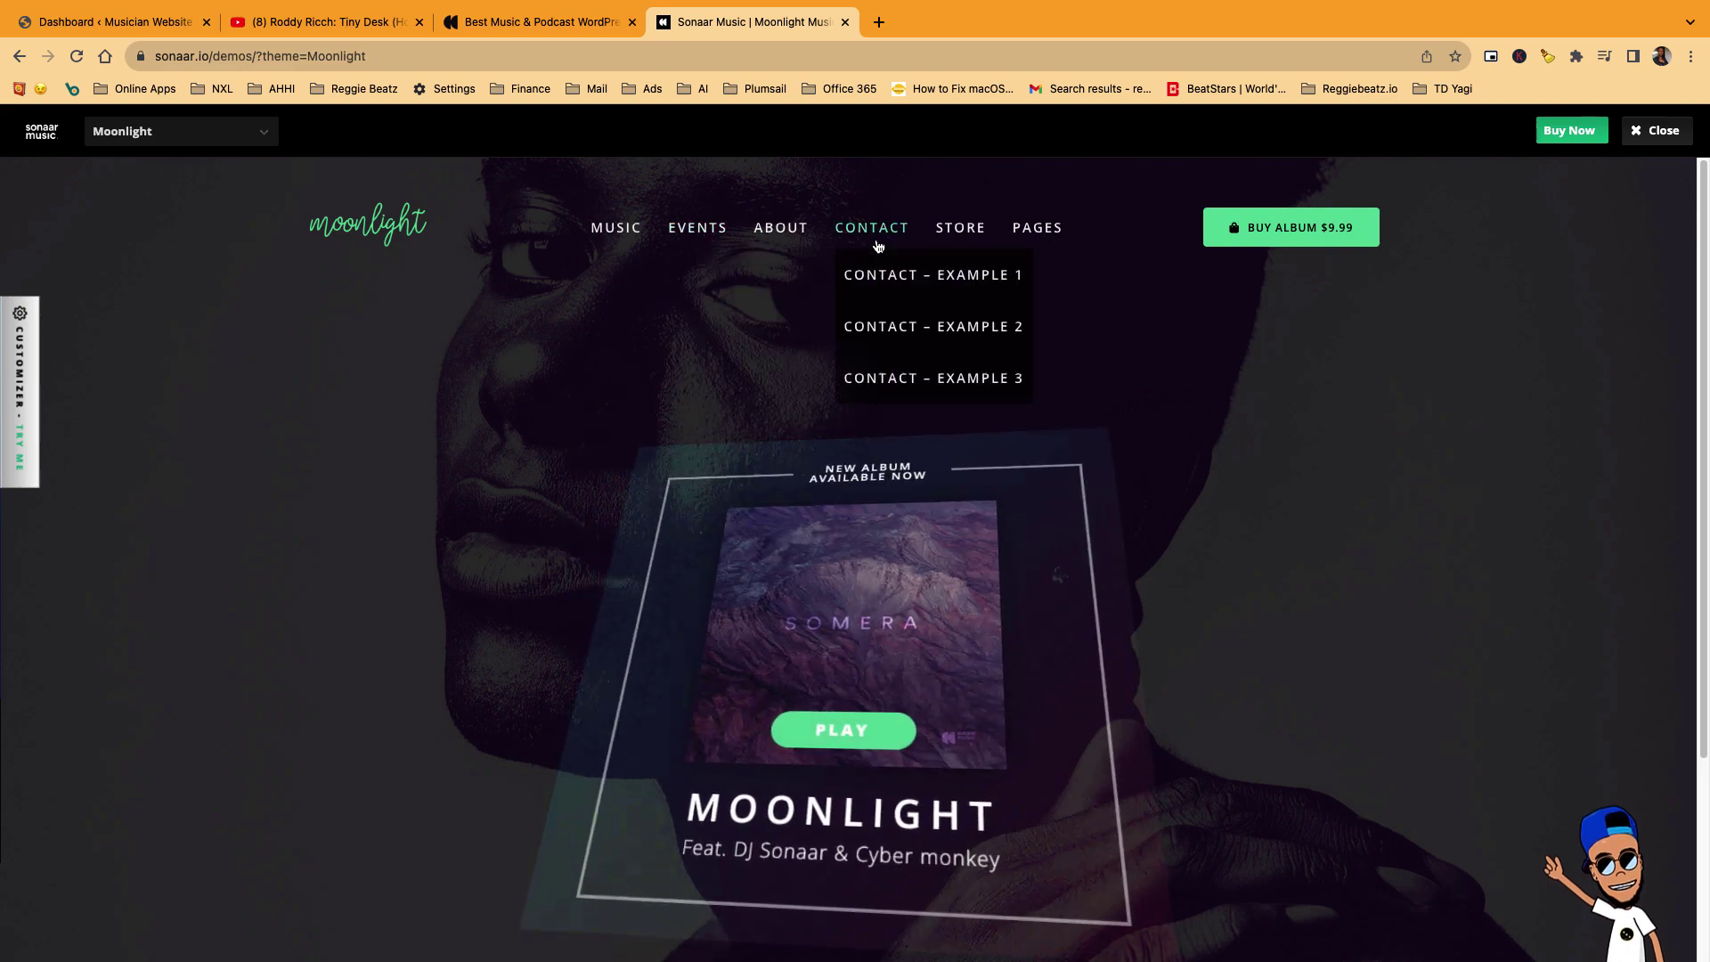
# - Switch to the Sonaar music WordPress themes catalogue and locate the Moonlight theme
pyautogui.hotkey('ctrl', 'shift', 'Tab')
pyautogui.scroll(3, 730, 548)
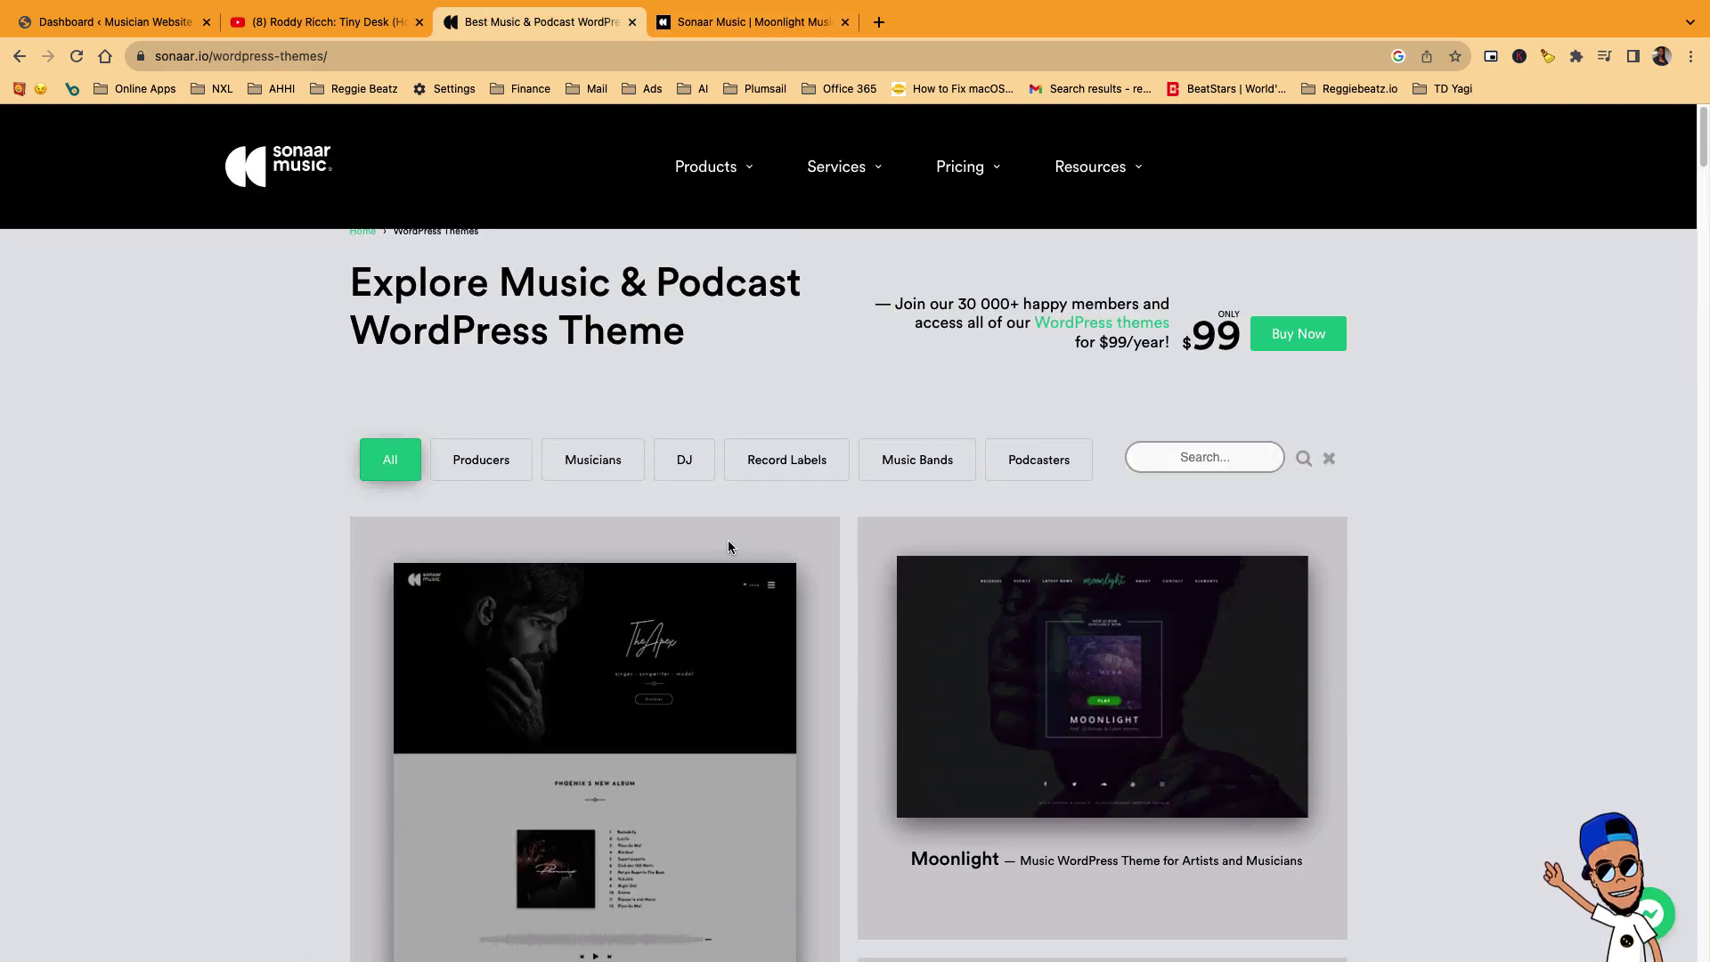
pyautogui.scroll(-1, 728, 547)
pyautogui.scroll(-4, 728, 547)
pyautogui.scroll(-3, 729, 548)
pyautogui.scroll(-3, 730, 550)
pyautogui.scroll(-3, 731, 549)
pyautogui.scroll(-3, 731, 550)
pyautogui.scroll(-2, 731, 549)
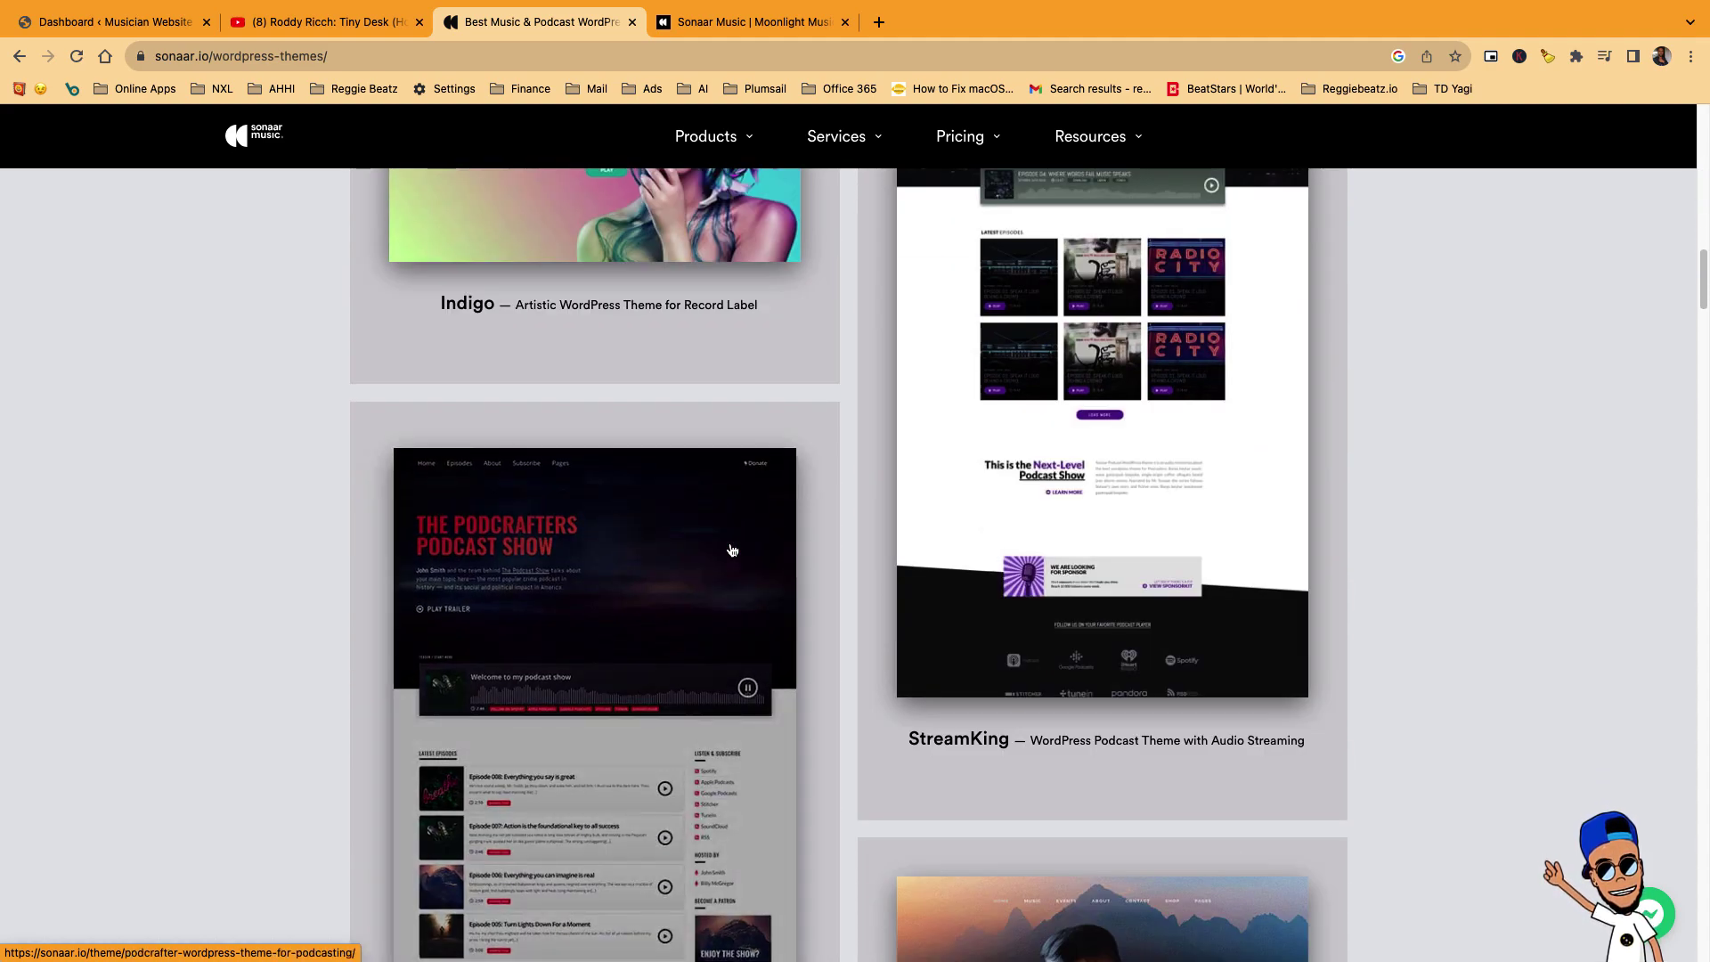
pyautogui.scroll(-3, 731, 550)
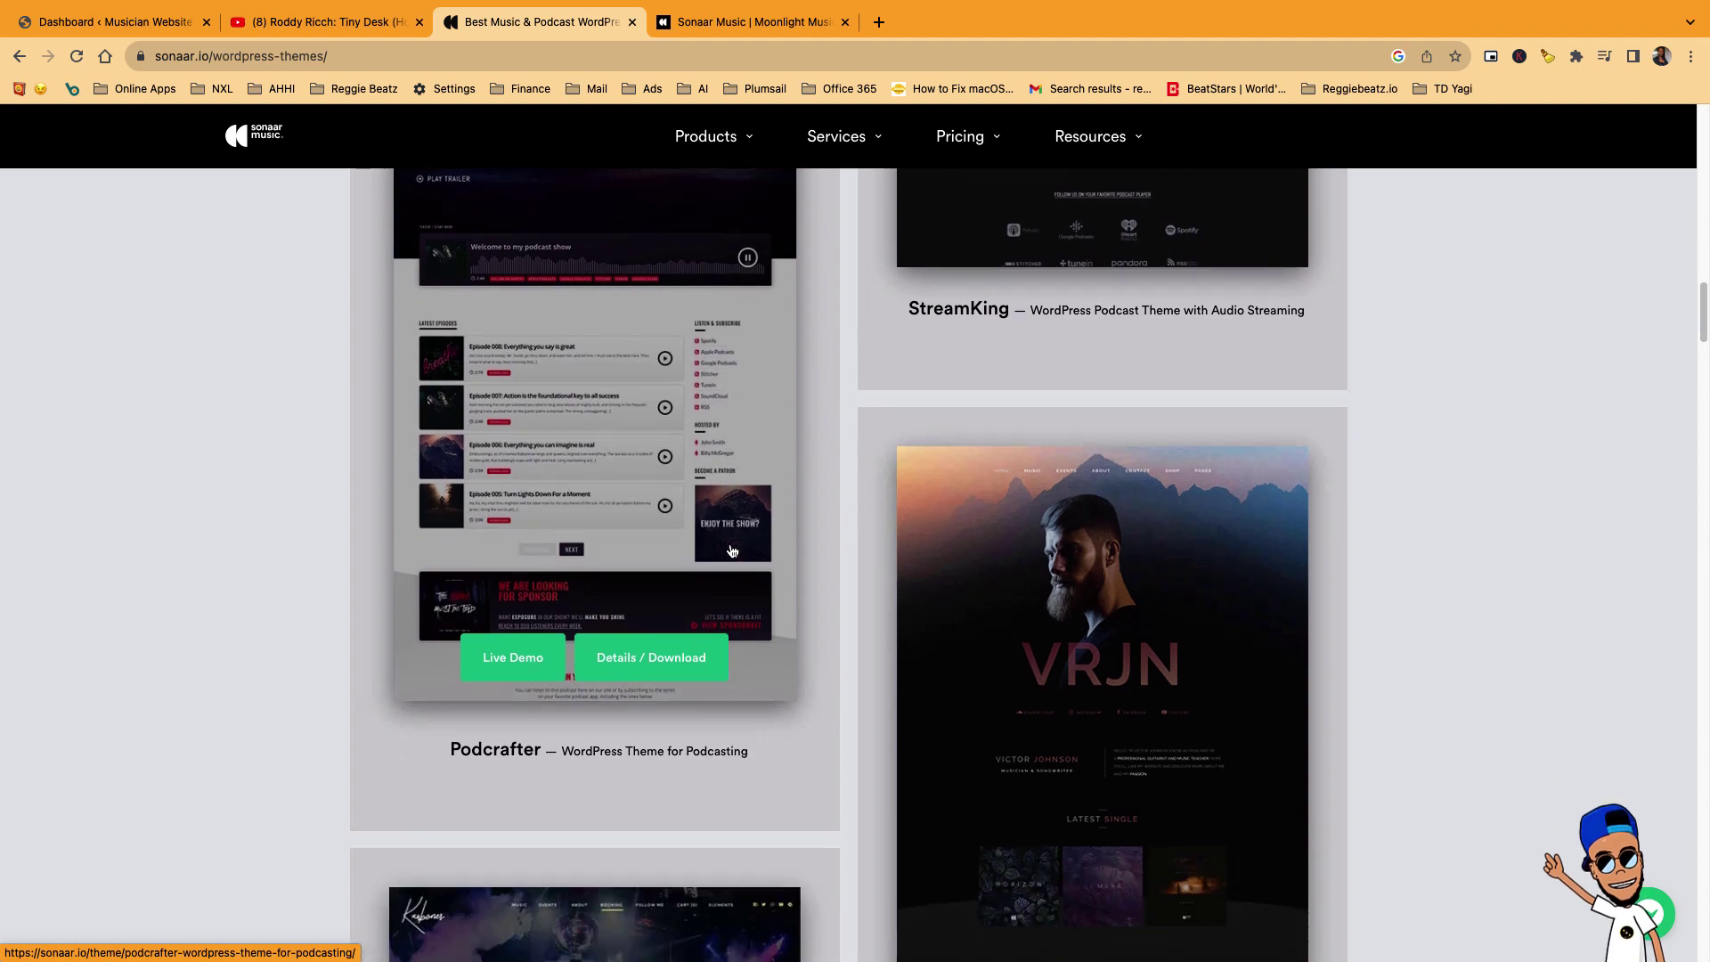
pyautogui.scroll(-3, 731, 549)
pyautogui.scroll(-2, 730, 548)
pyautogui.scroll(-2, 731, 550)
pyautogui.scroll(-2, 731, 549)
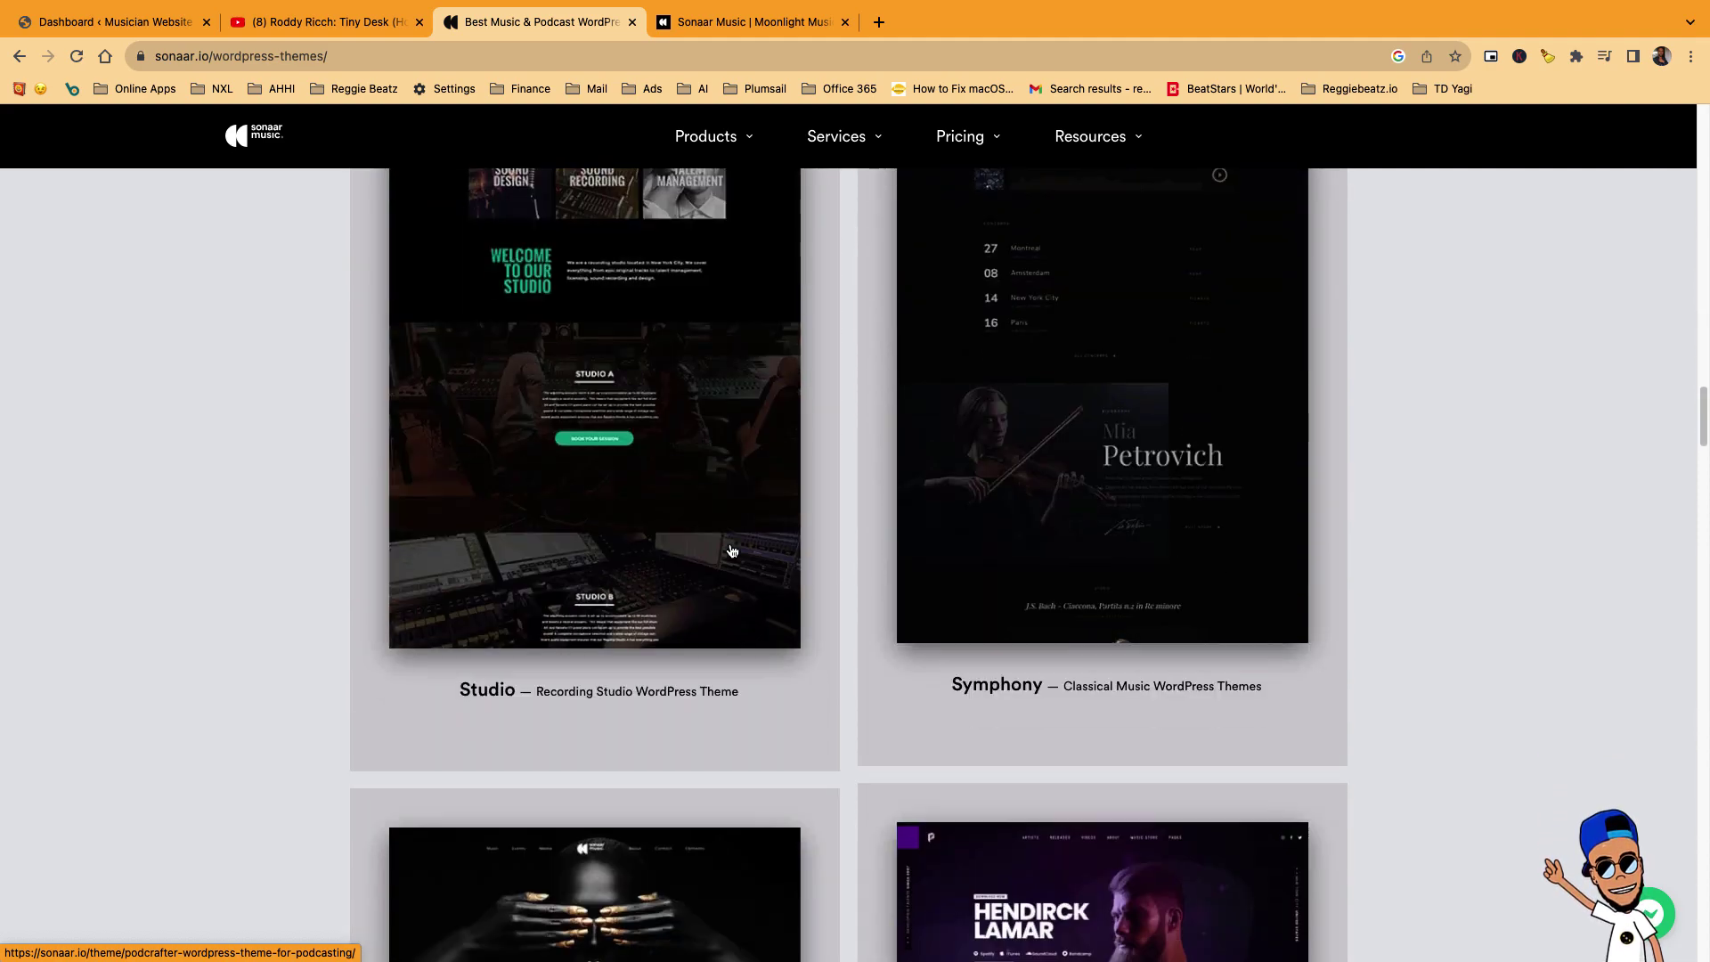
pyautogui.scroll(-3, 727, 544)
pyautogui.scroll(-1, 729, 544)
pyautogui.scroll(-5, 728, 544)
pyautogui.scroll(-3, 727, 544)
pyautogui.scroll(-4, 728, 544)
pyautogui.scroll(-3, 731, 546)
pyautogui.scroll(-3, 731, 547)
pyautogui.scroll(-1, 731, 547)
pyautogui.scroll(10, 731, 546)
pyautogui.scroll(5, 731, 546)
pyautogui.scroll(5, 731, 547)
pyautogui.scroll(5, 730, 547)
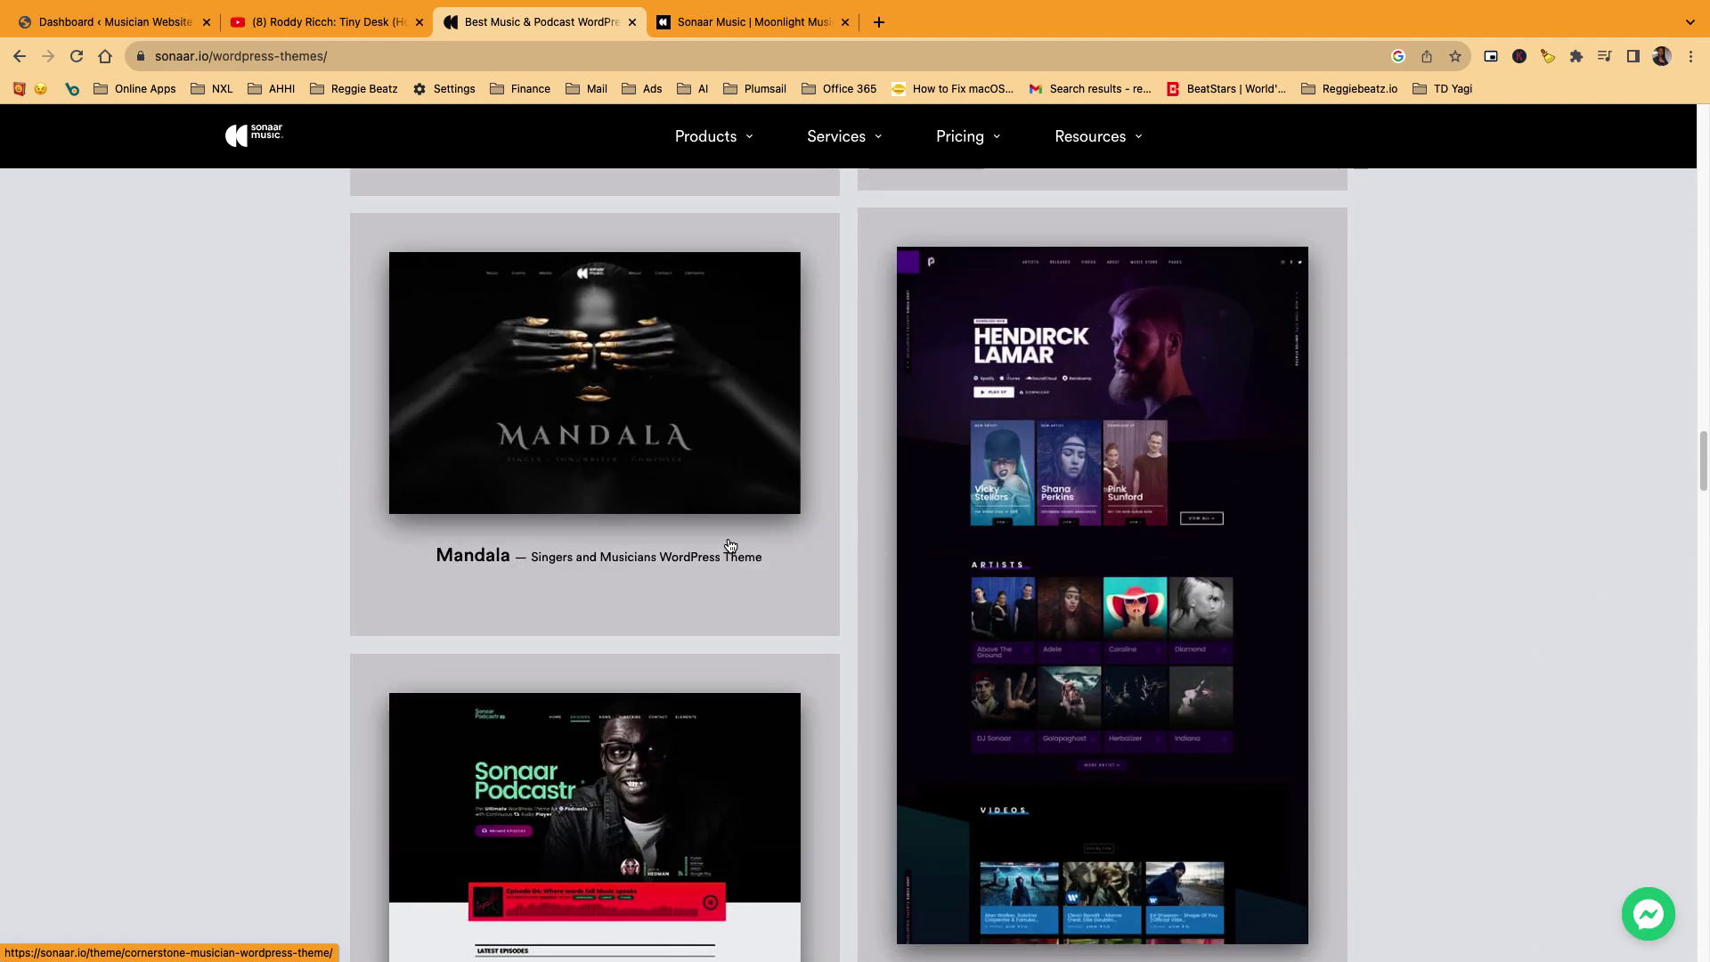
pyautogui.scroll(5, 731, 547)
pyautogui.scroll(10, 728, 541)
pyautogui.scroll(-1, 802, 441)
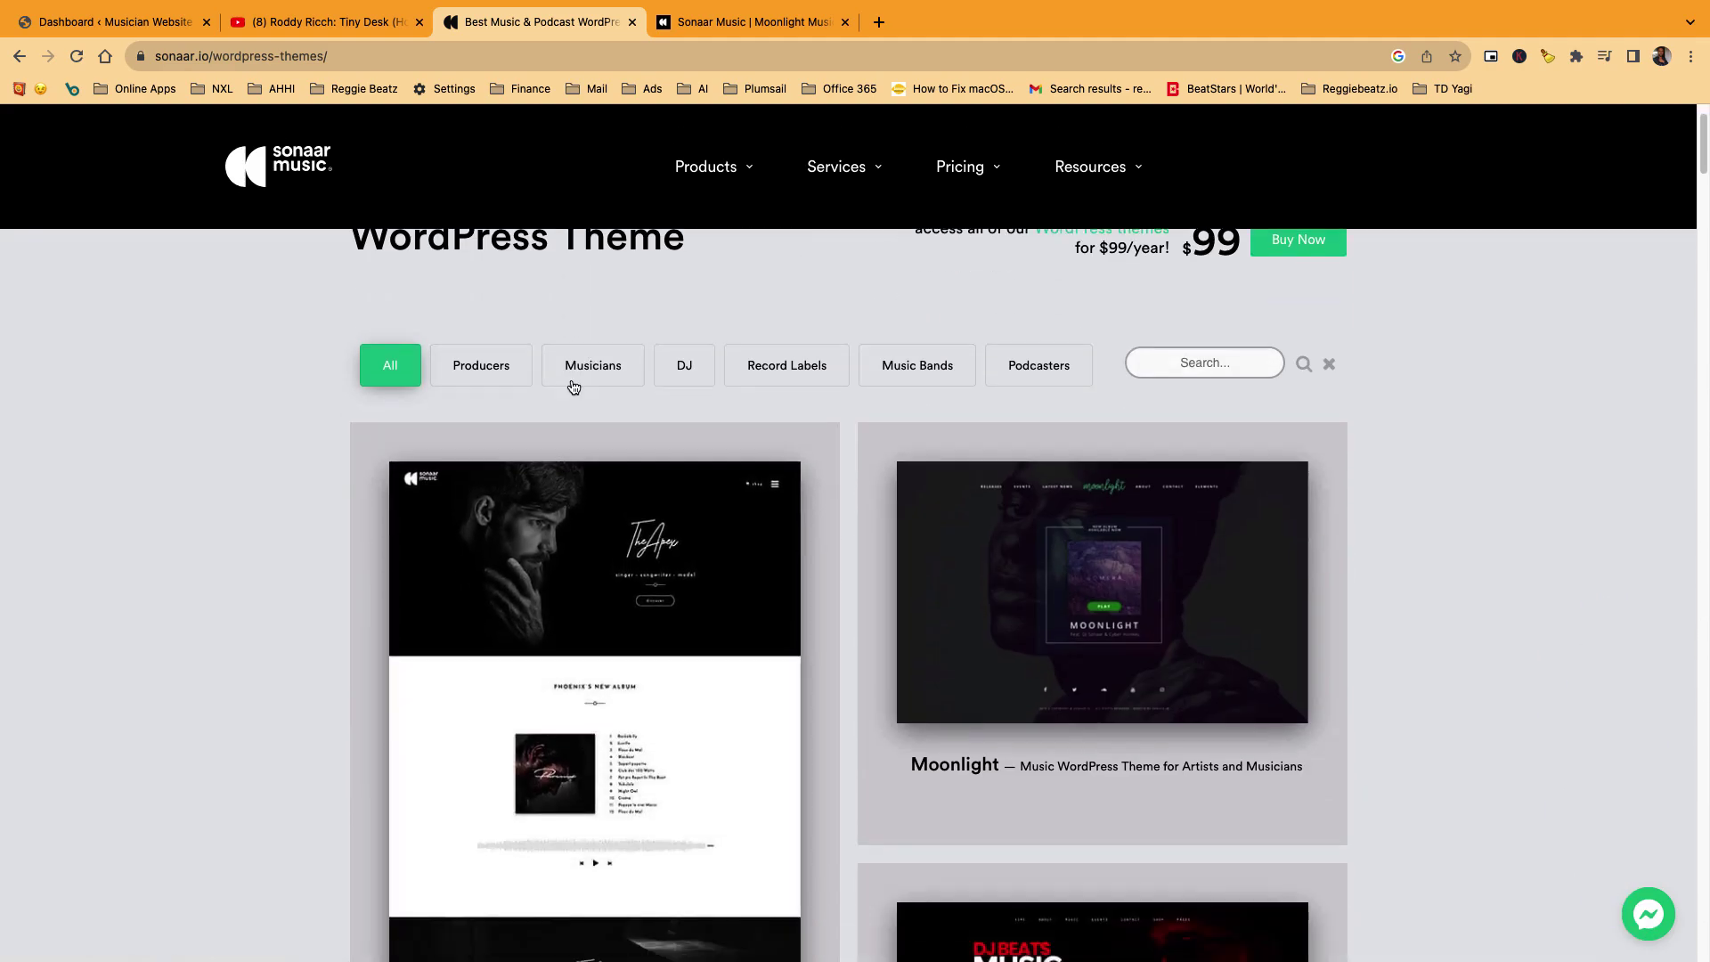
pyautogui.scroll(-3, 936, 440)
# - Add the Moonlight single theme to the cart from its details page at $69.00
pyautogui.click(1166, 481)
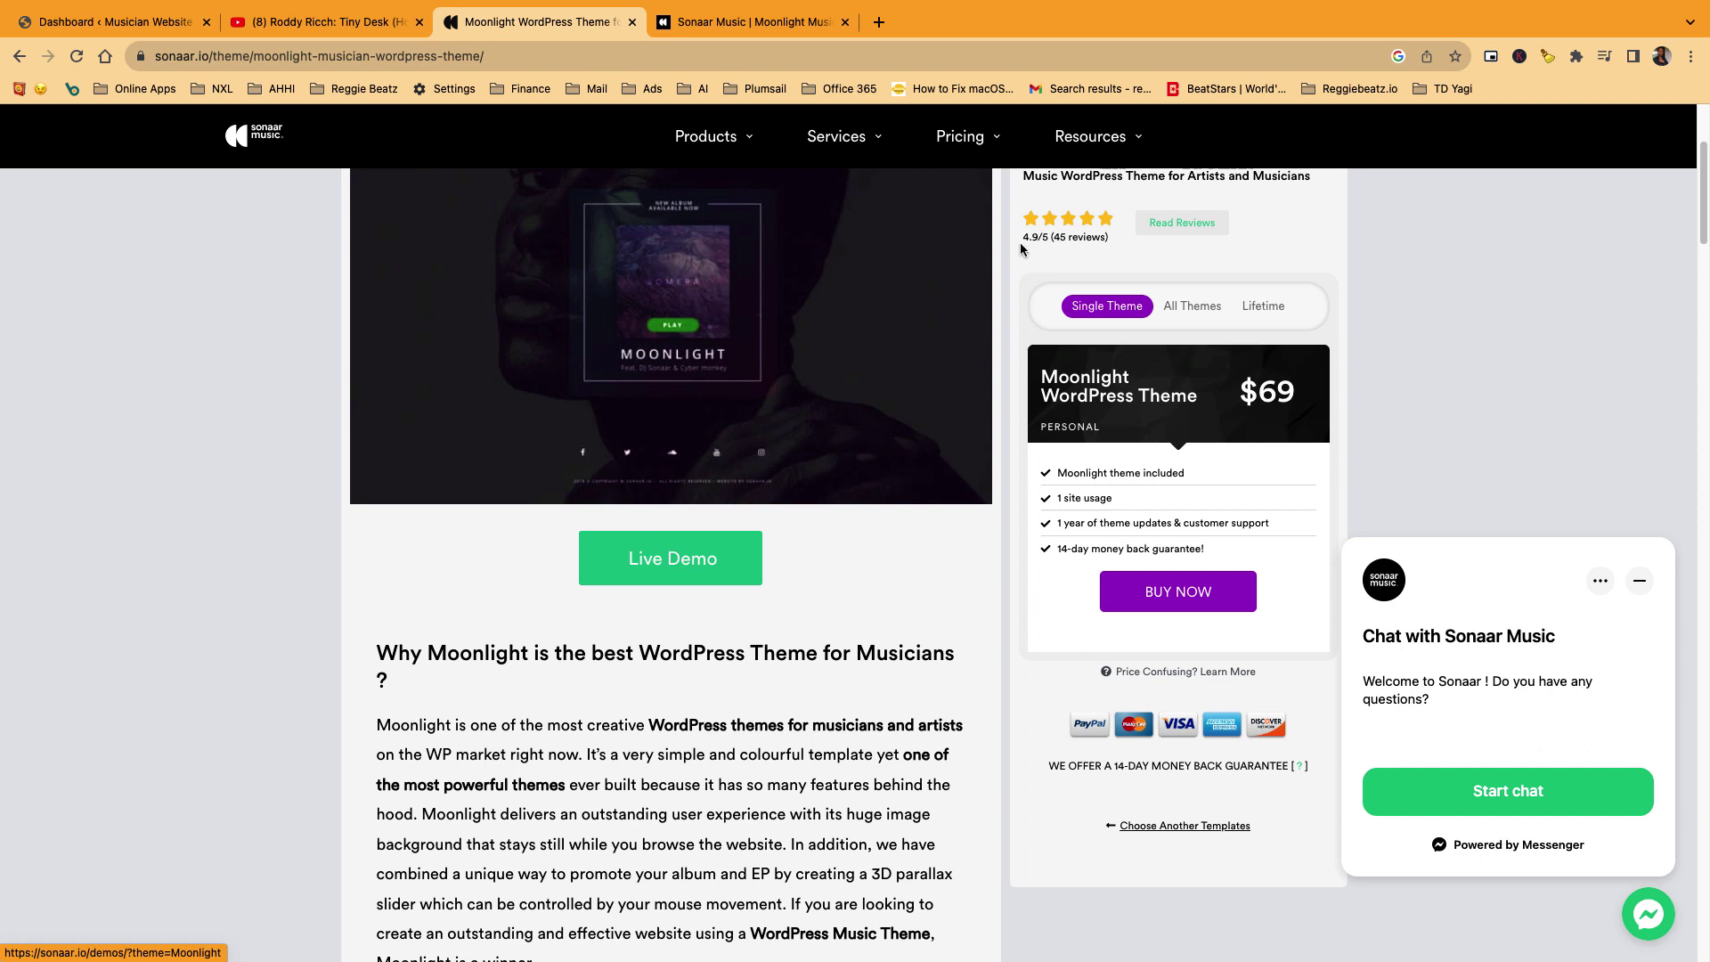
pyautogui.click(1183, 599)
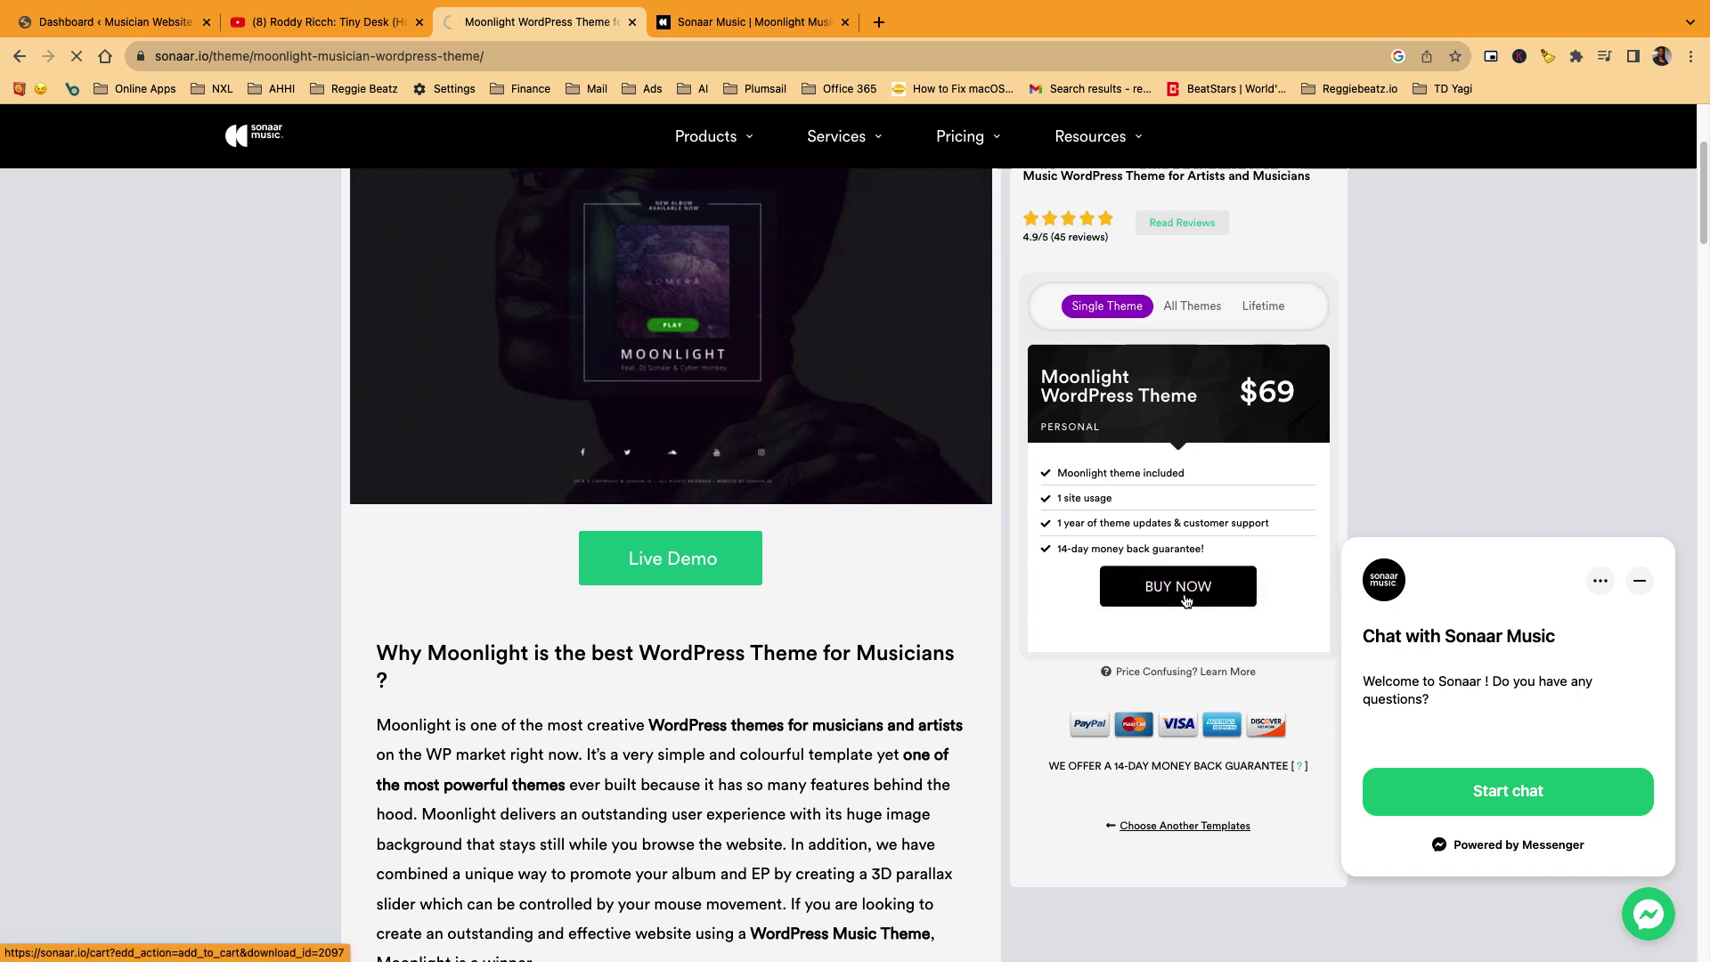
pyautogui.scroll(-5, 1164, 577)
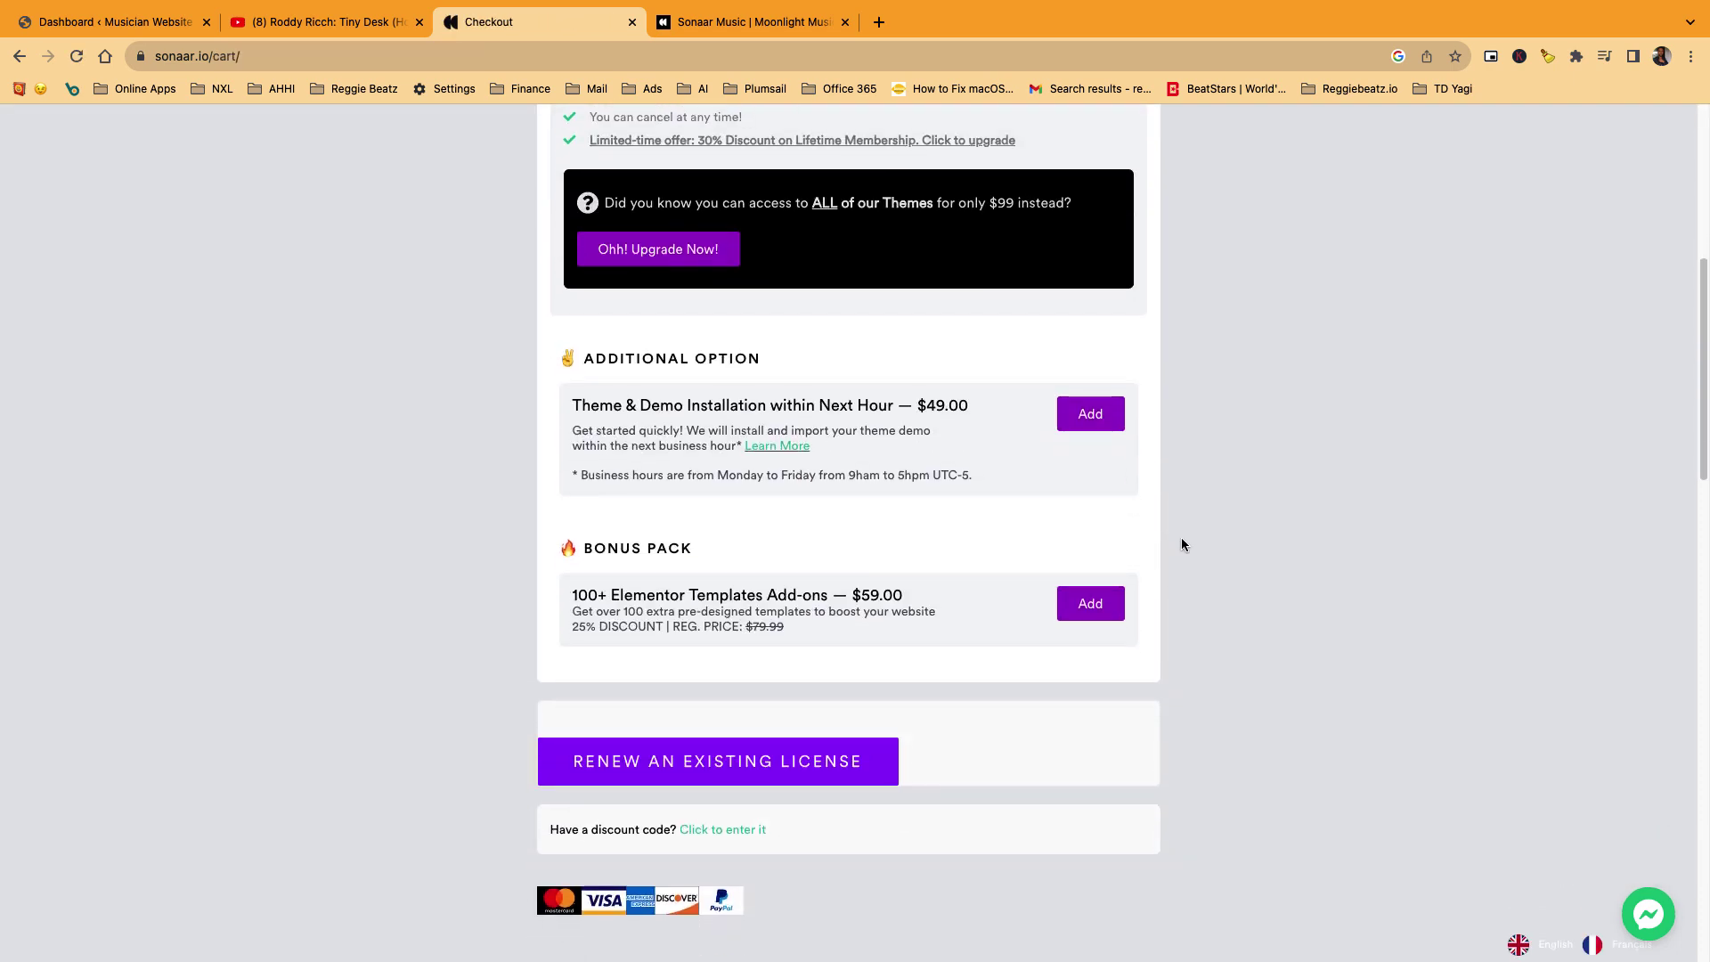
pyautogui.scroll(5, 1003, 468)
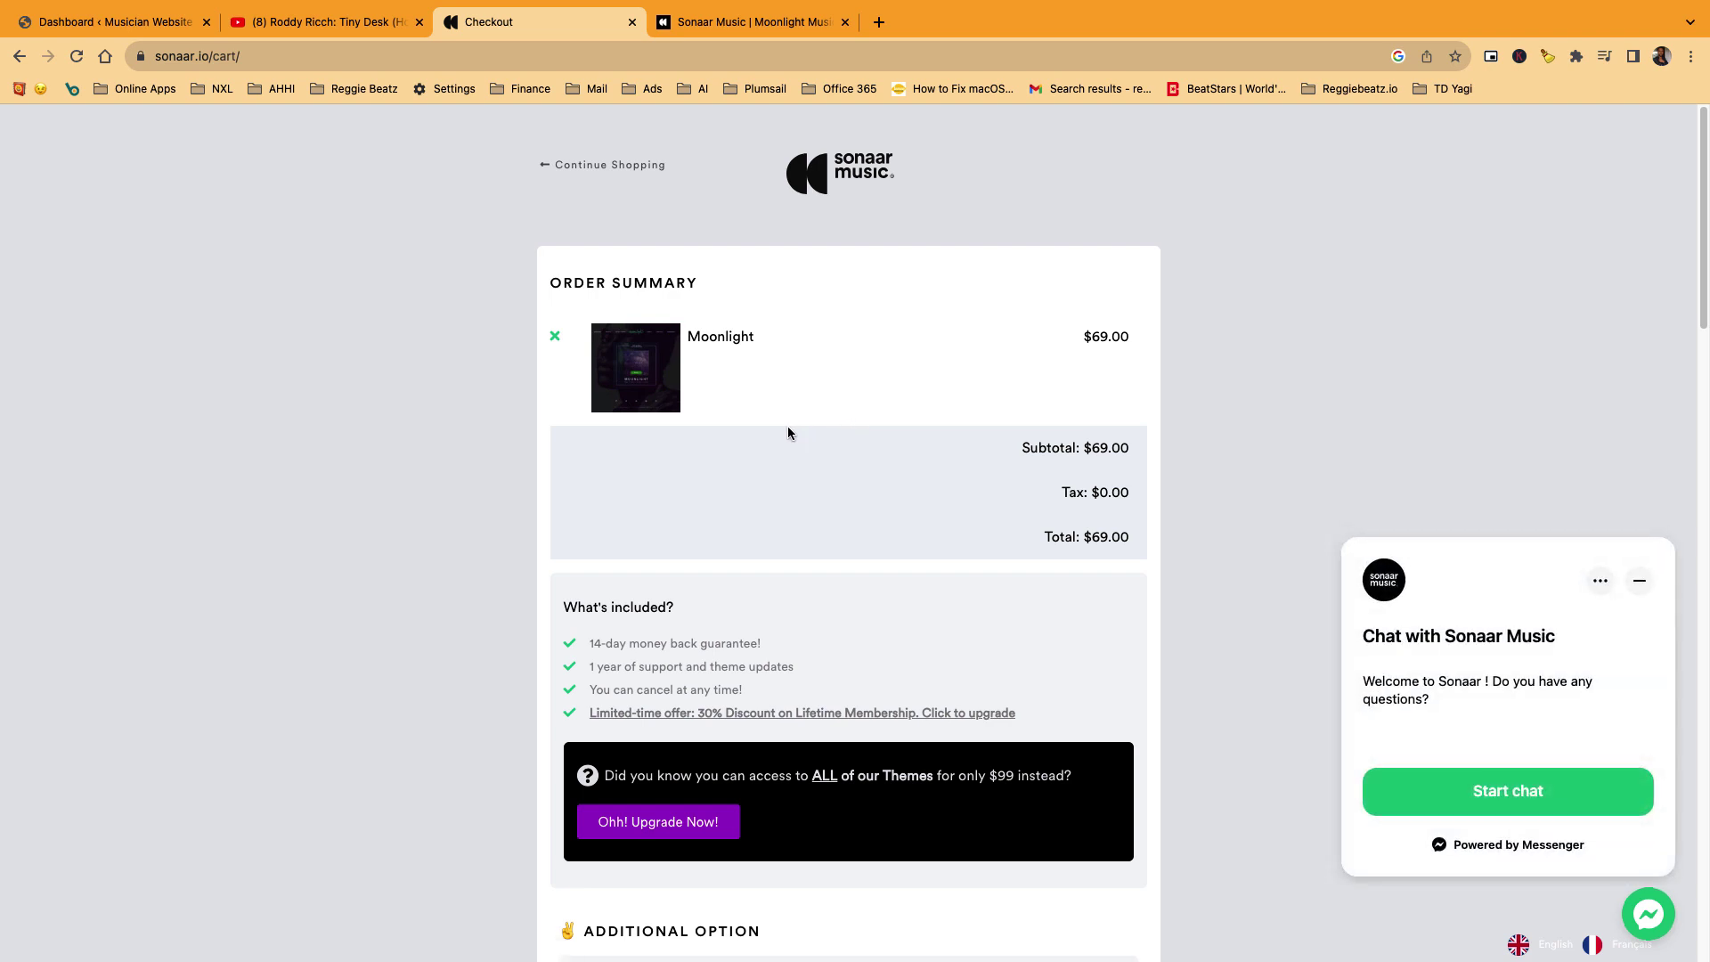
# - Load the sonaar.io homepage in the former demo tab
pyautogui.click(786, 22)
pyautogui.click(658, 57)
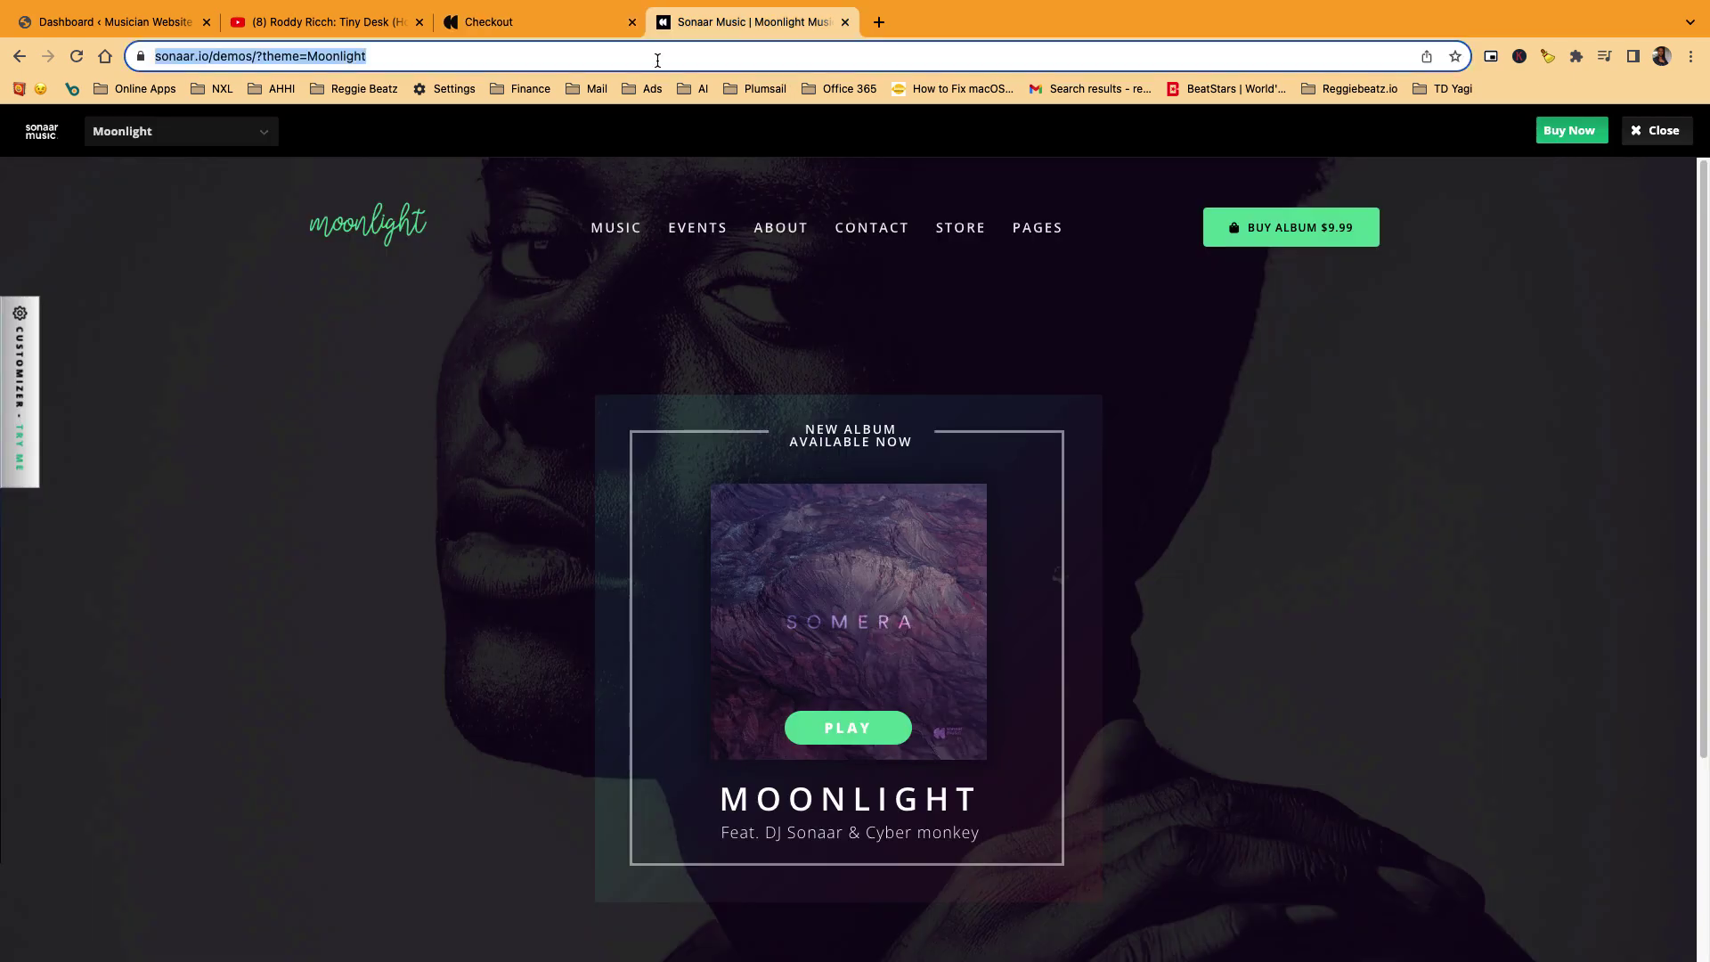
pyautogui.write('sonar')
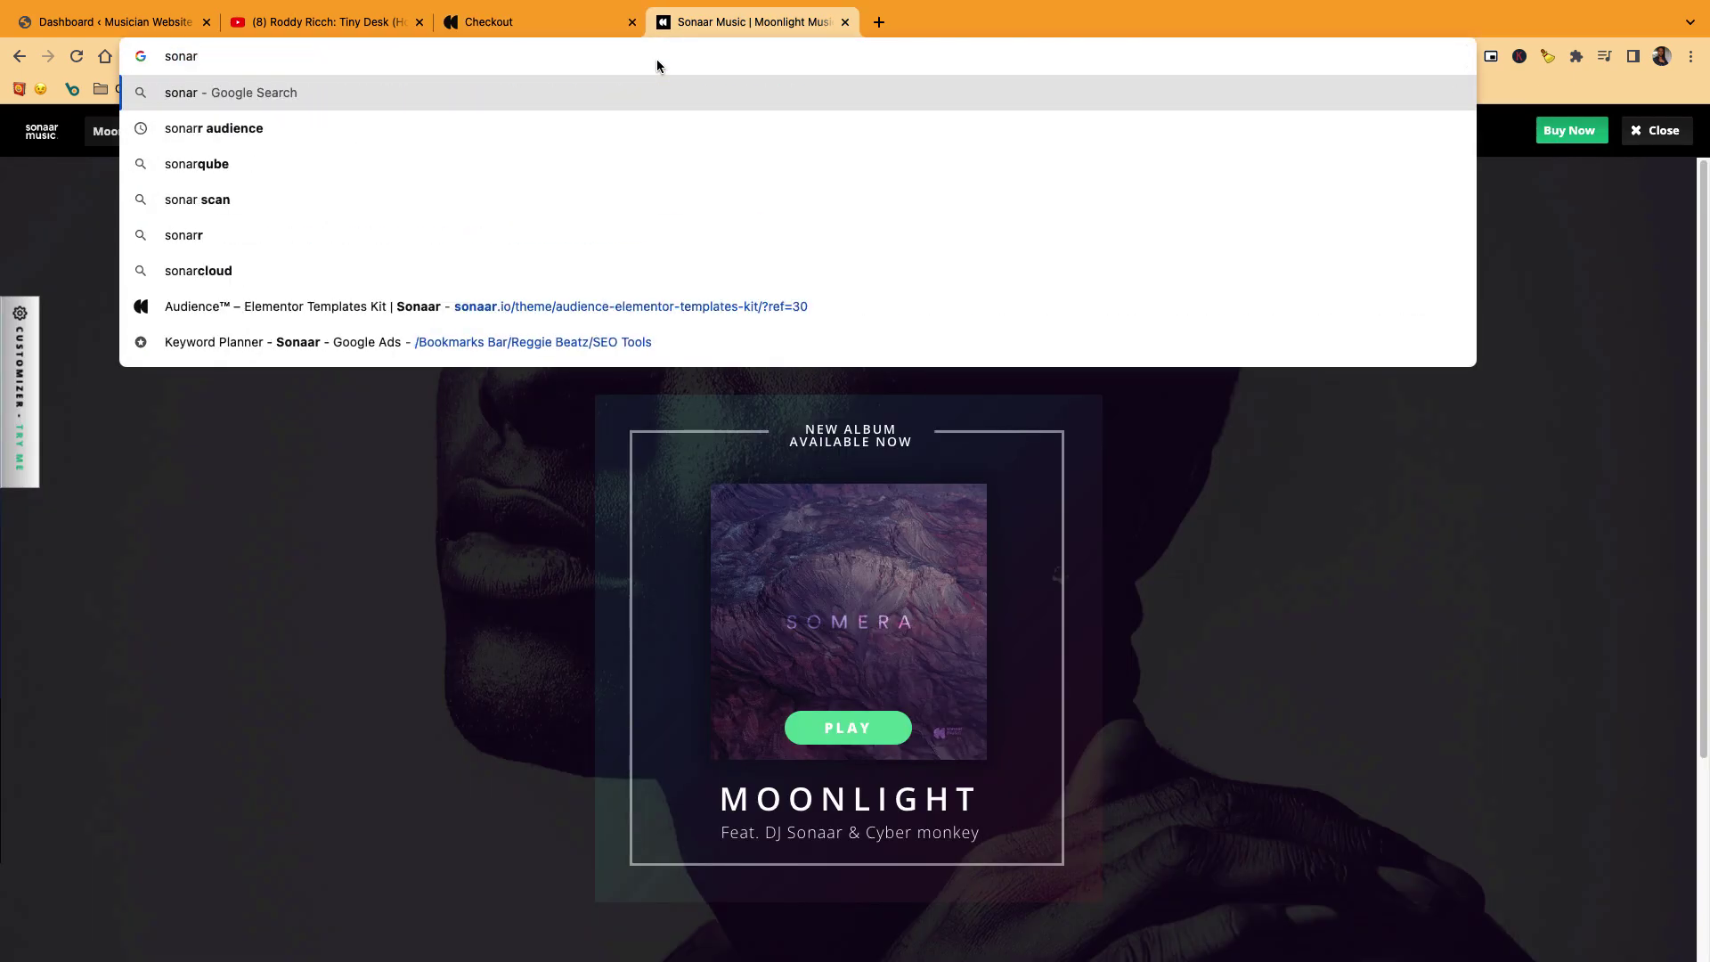
pyautogui.press('BackSpace')
pyautogui.write('ar.io')
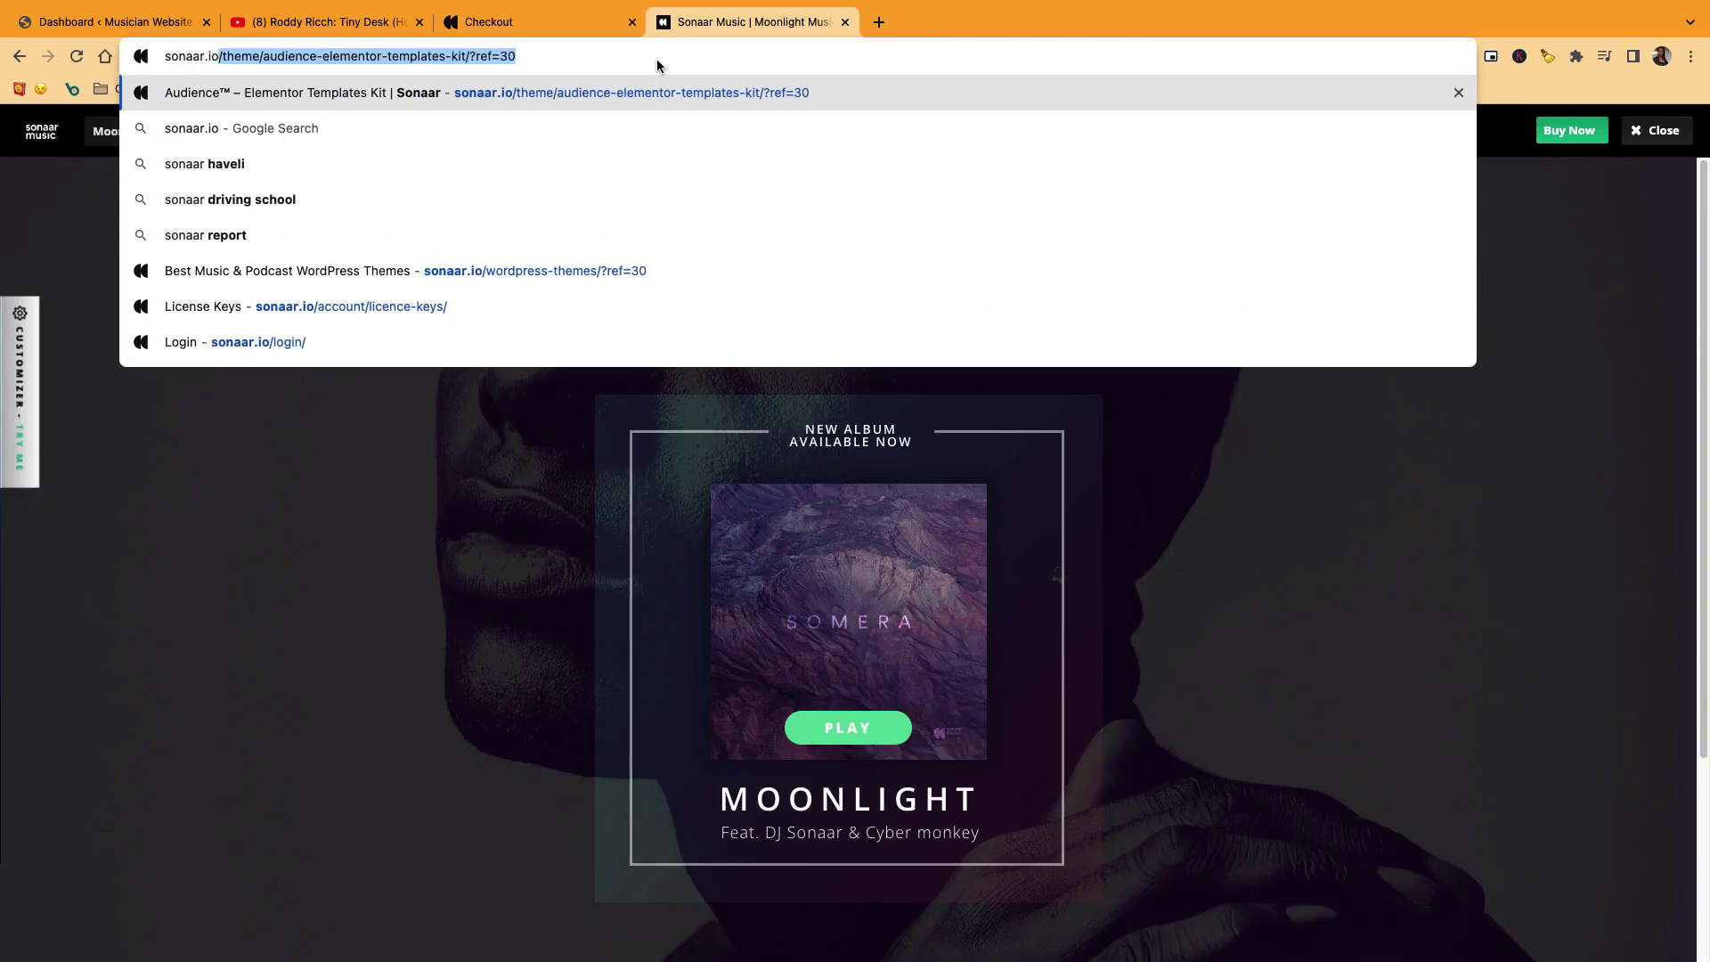
pyautogui.press('Delete')
pyautogui.press('Return')
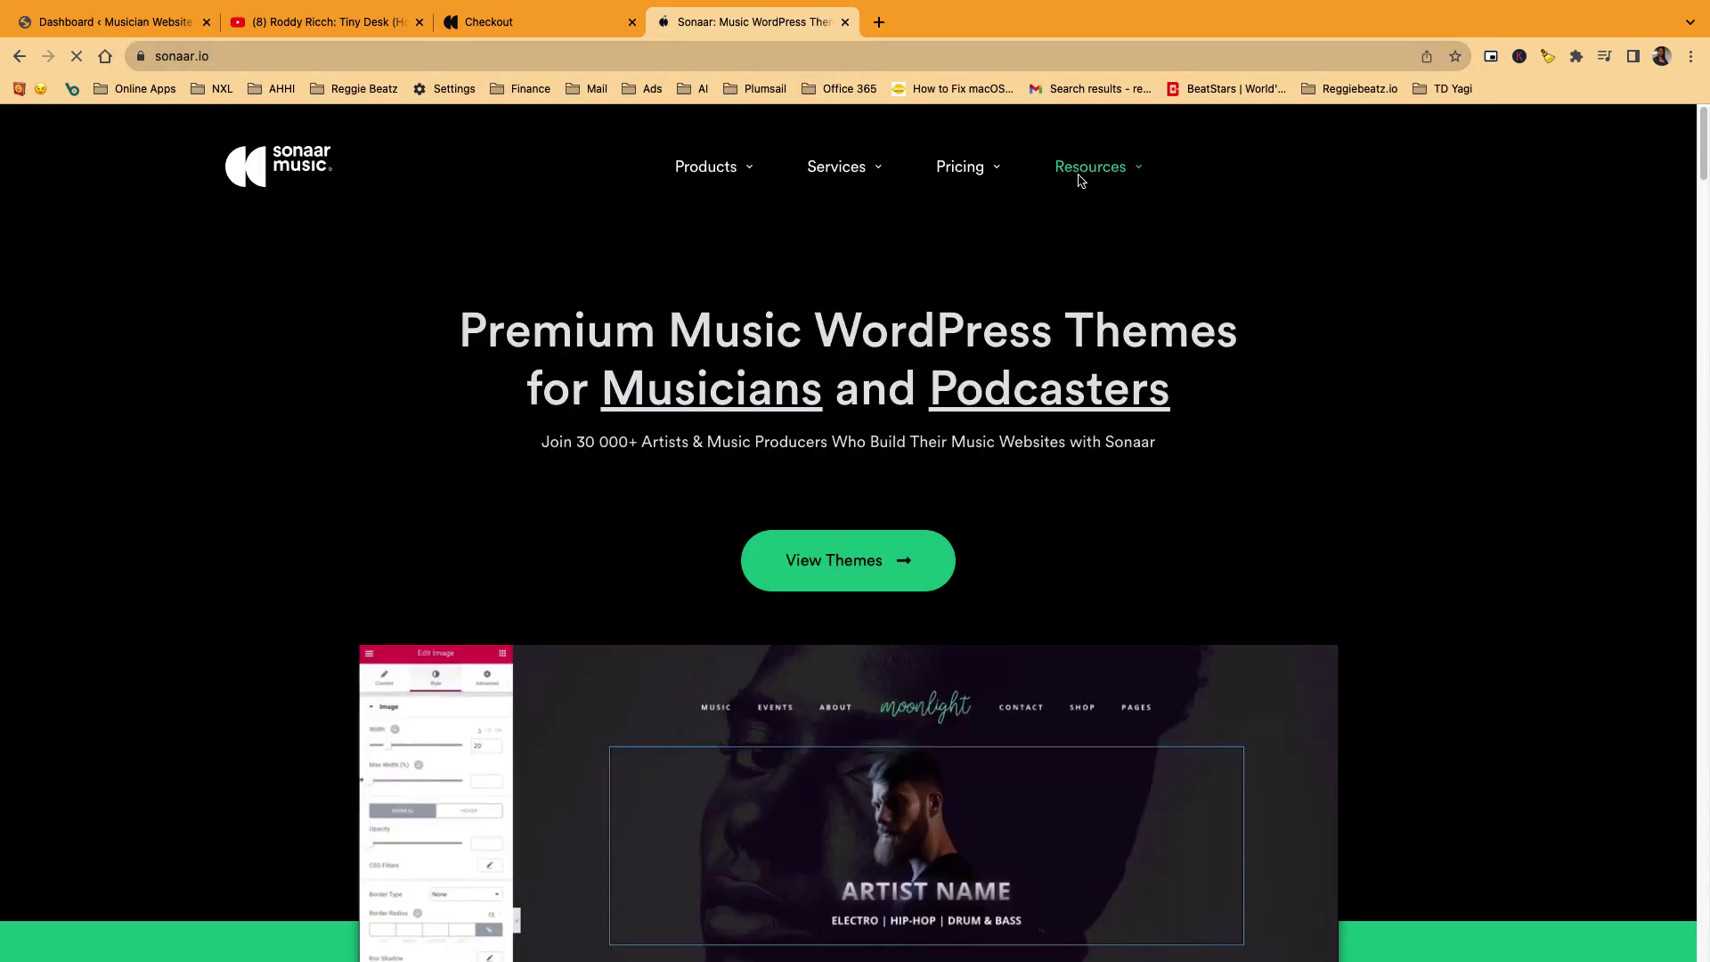
# - Navigate from the address bar to the Sonaar account Downloads page
pyautogui.click(435, 56)
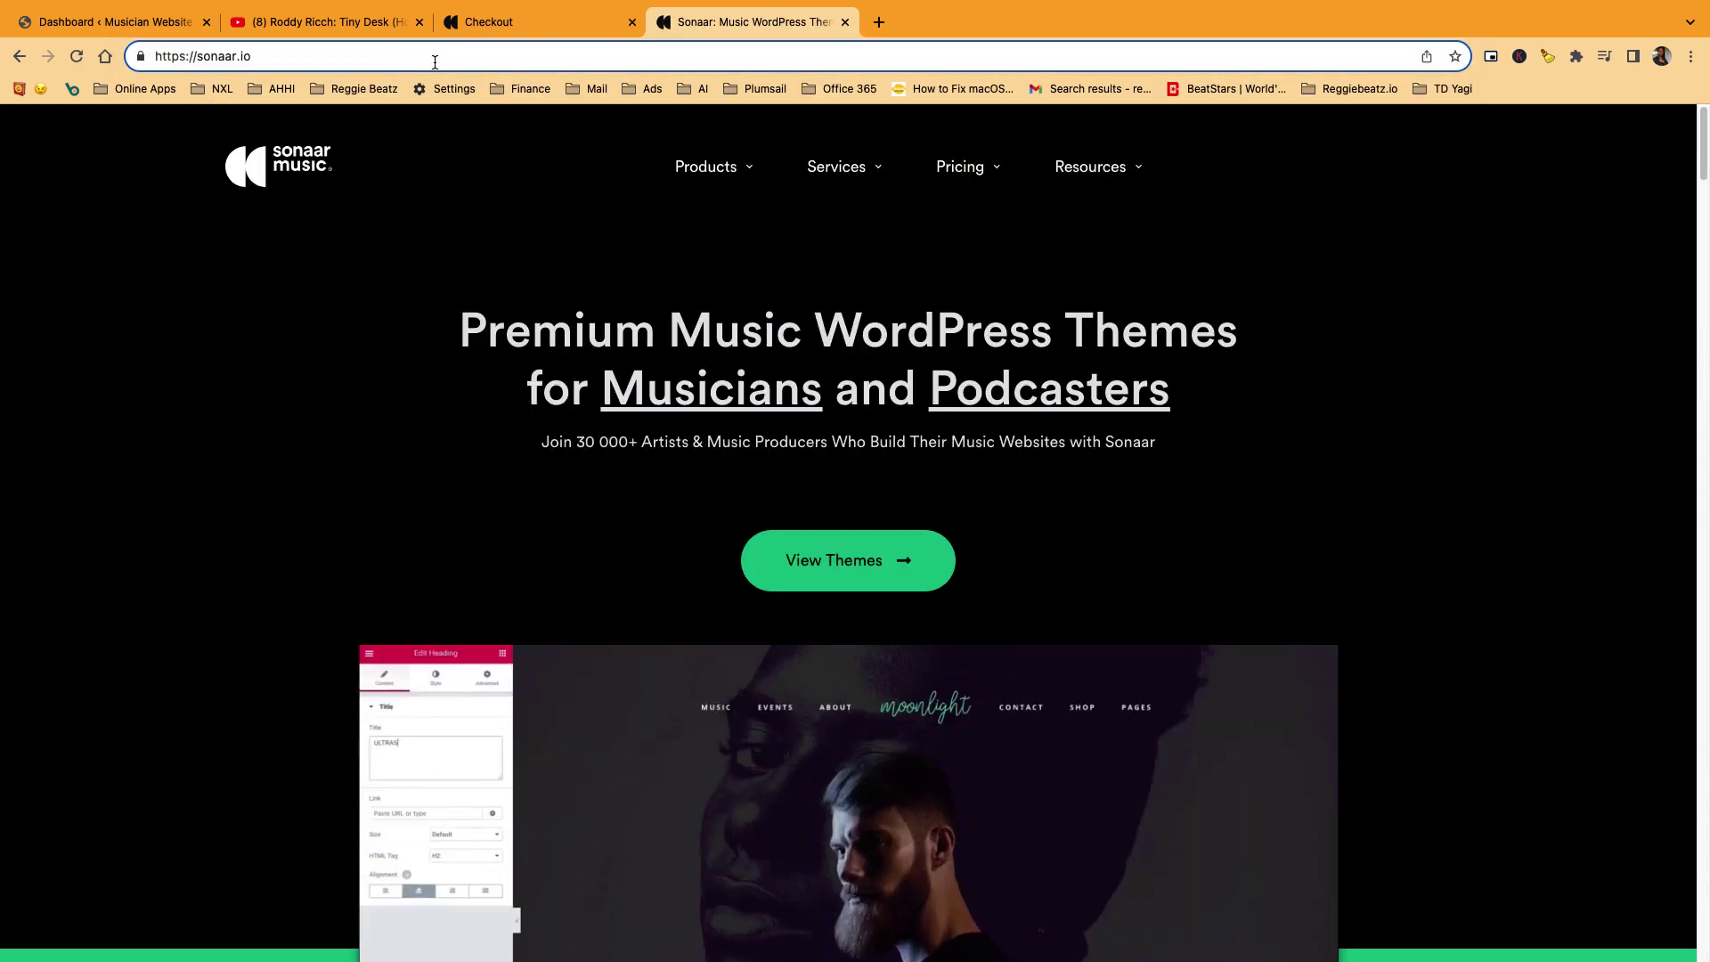
pyautogui.write('/acc')
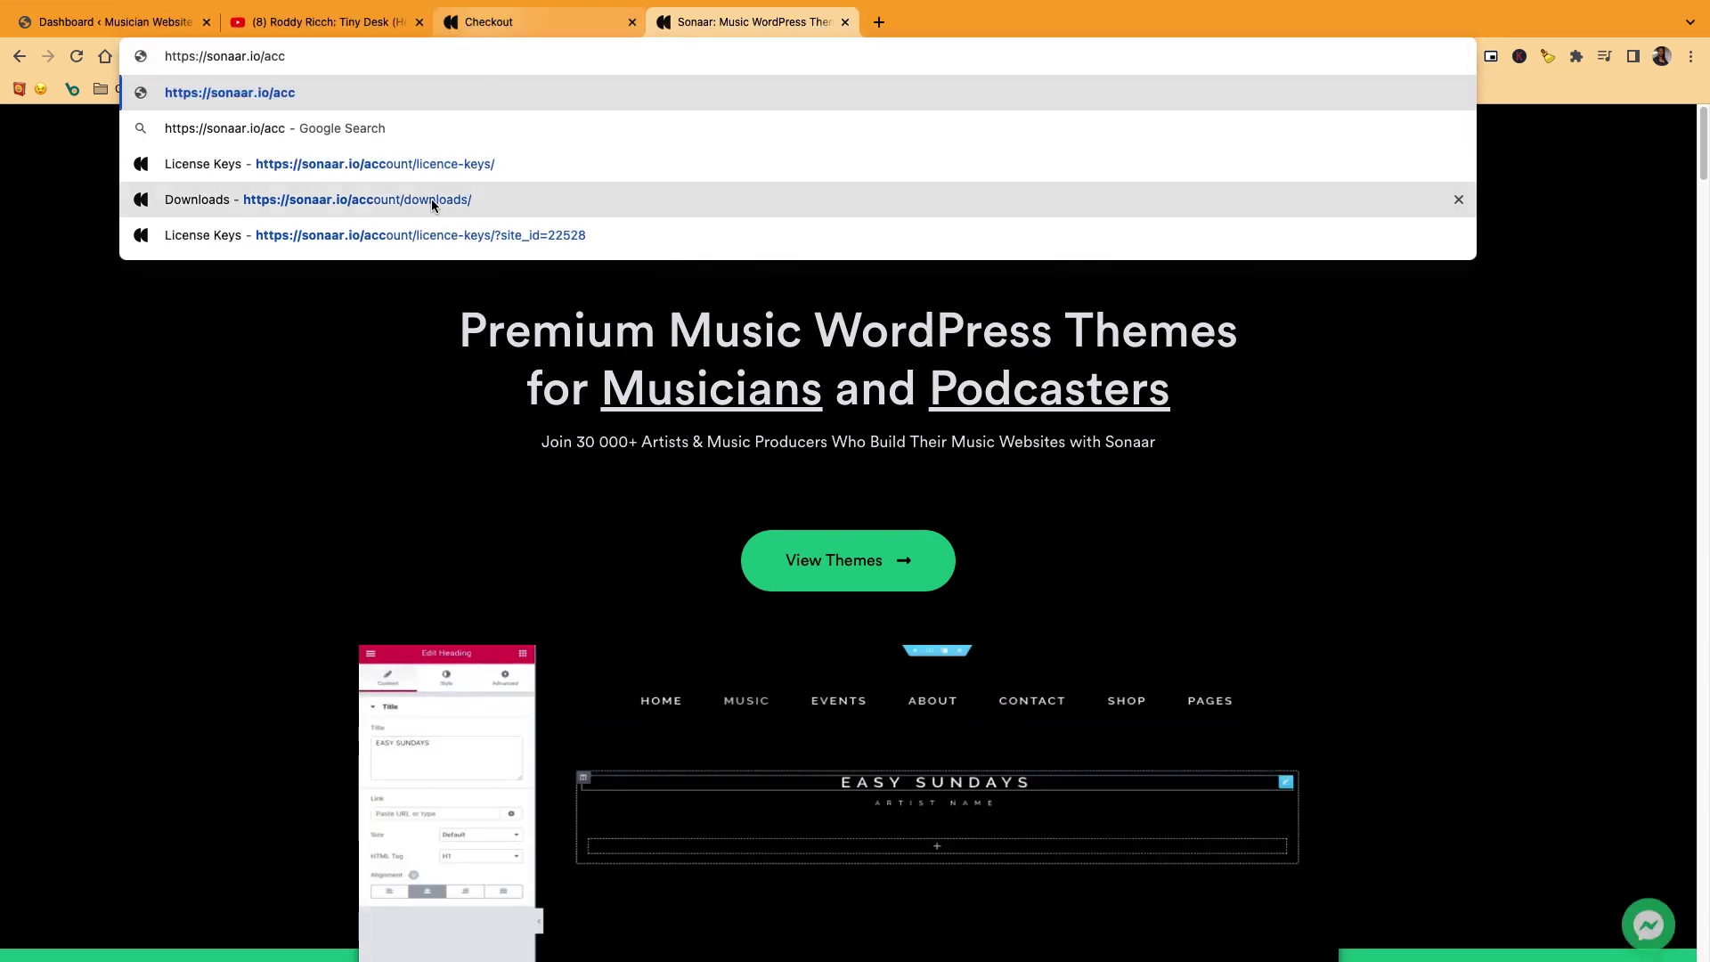
pyautogui.click(432, 199)
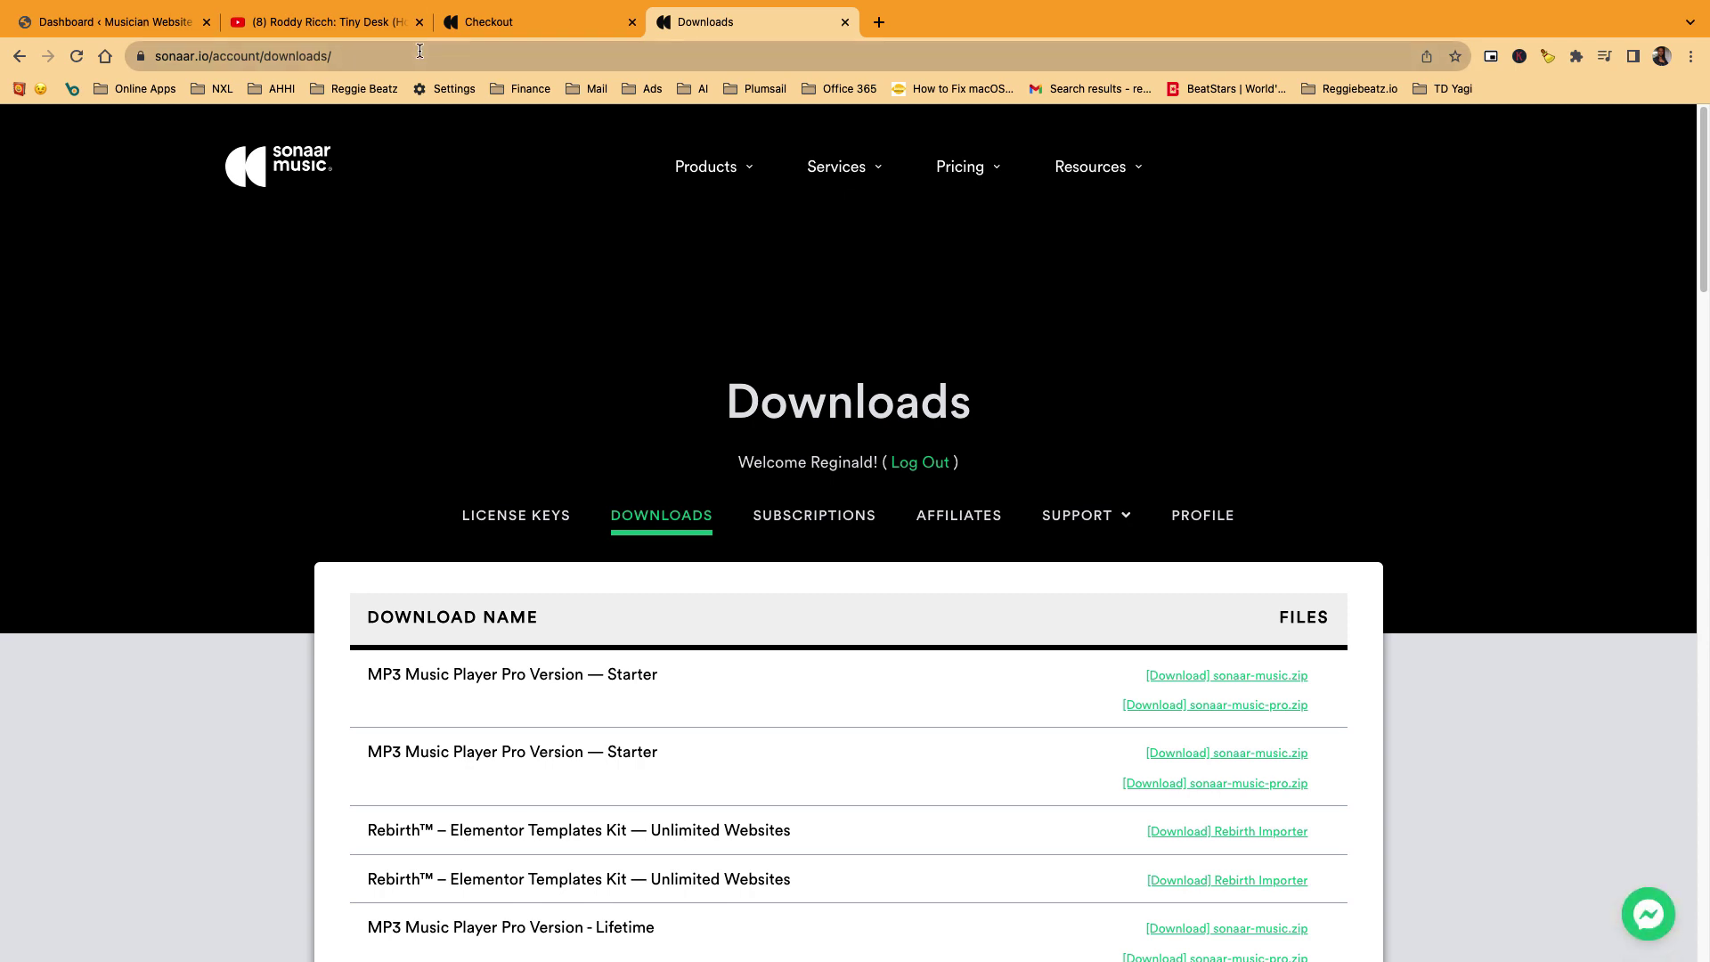
pyautogui.scroll(-1, 544, 157)
pyautogui.scroll(-1, 543, 156)
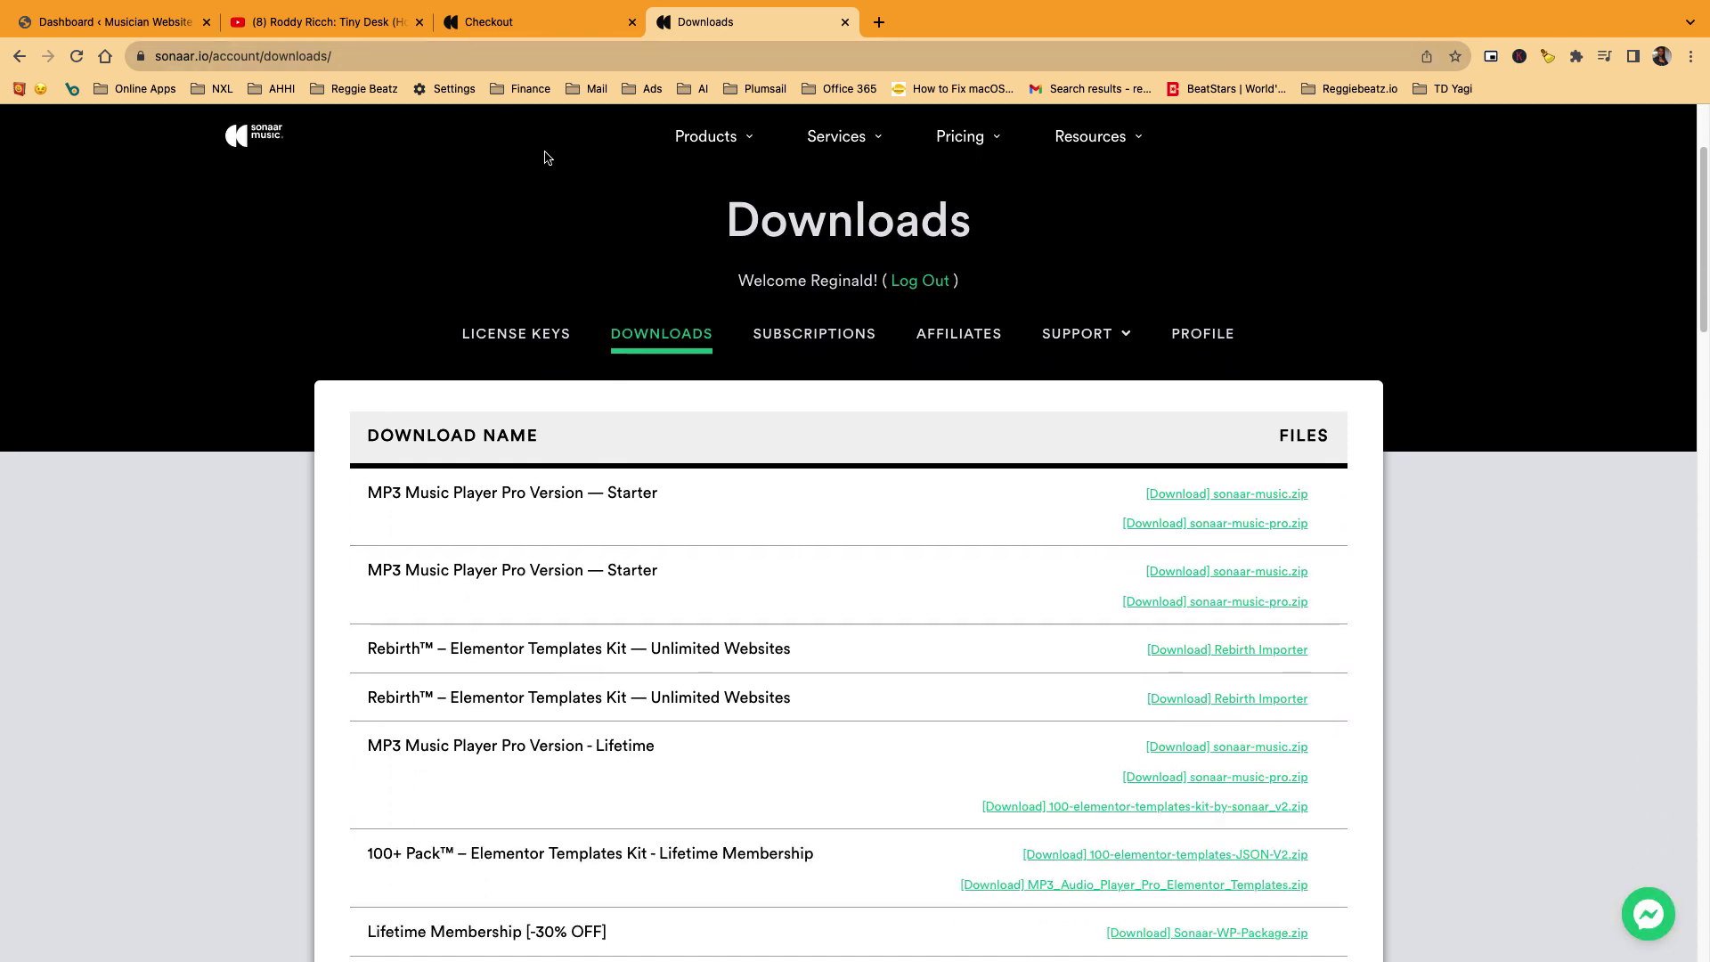
pyautogui.scroll(-2, 544, 157)
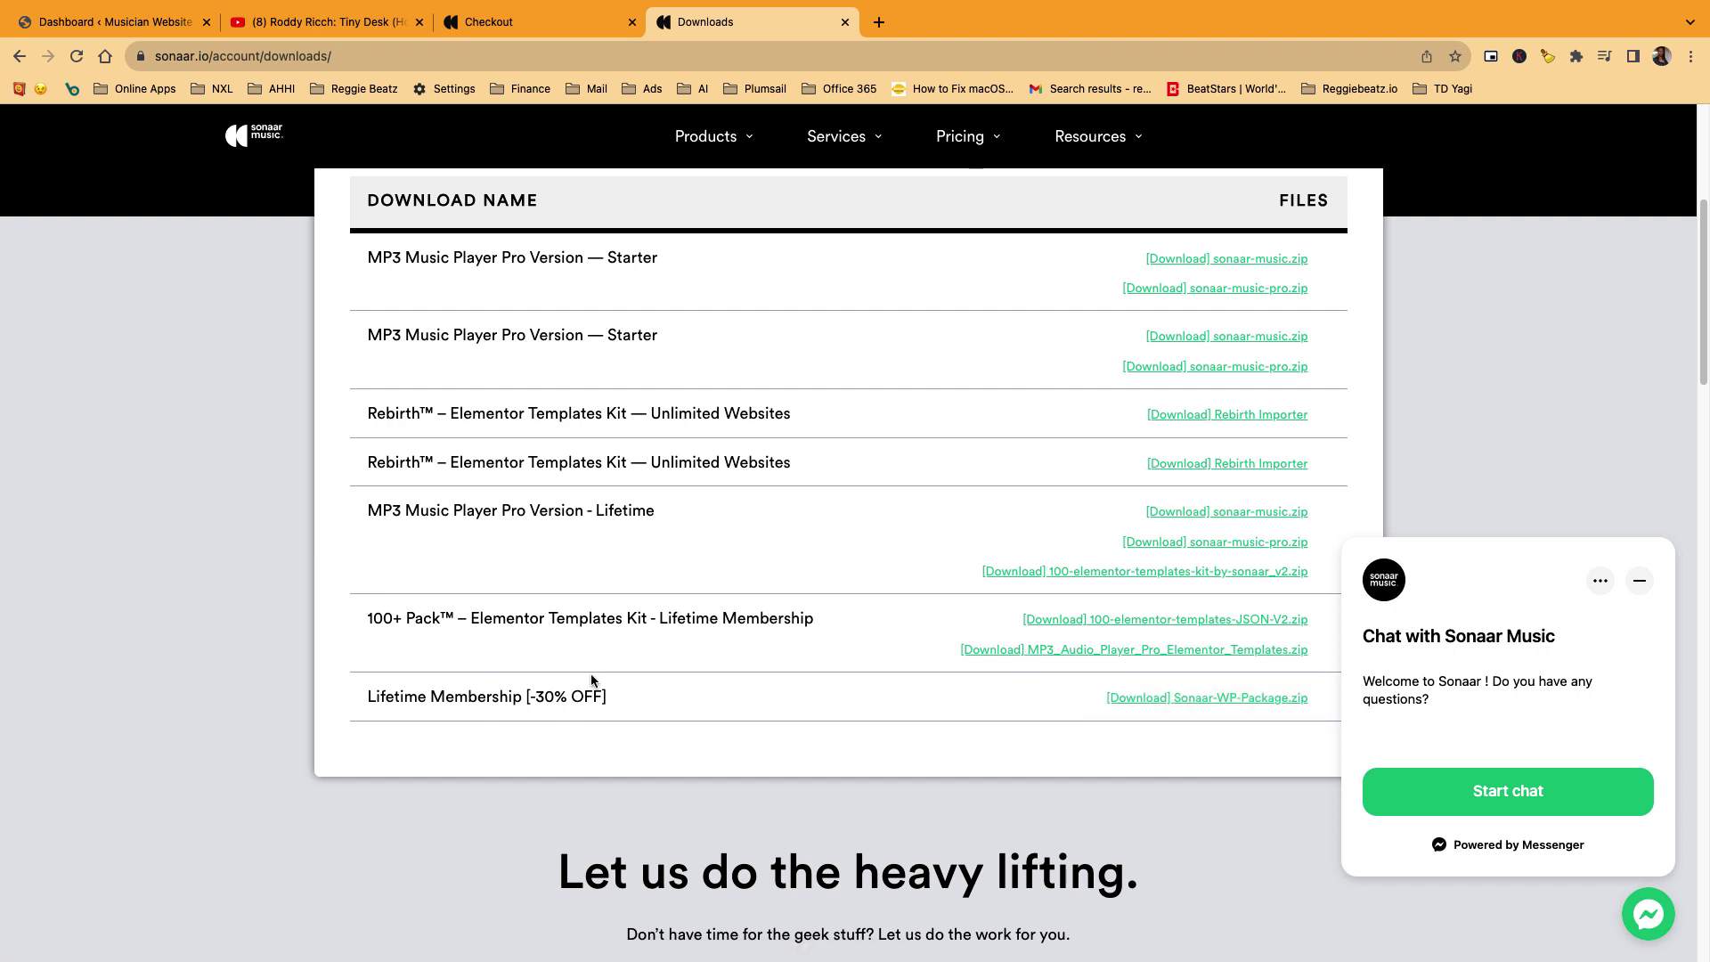
# - Download Sonaar-WP-Package.zip to the Downloads folder and reveal it once finished
pyautogui.click(1221, 715)
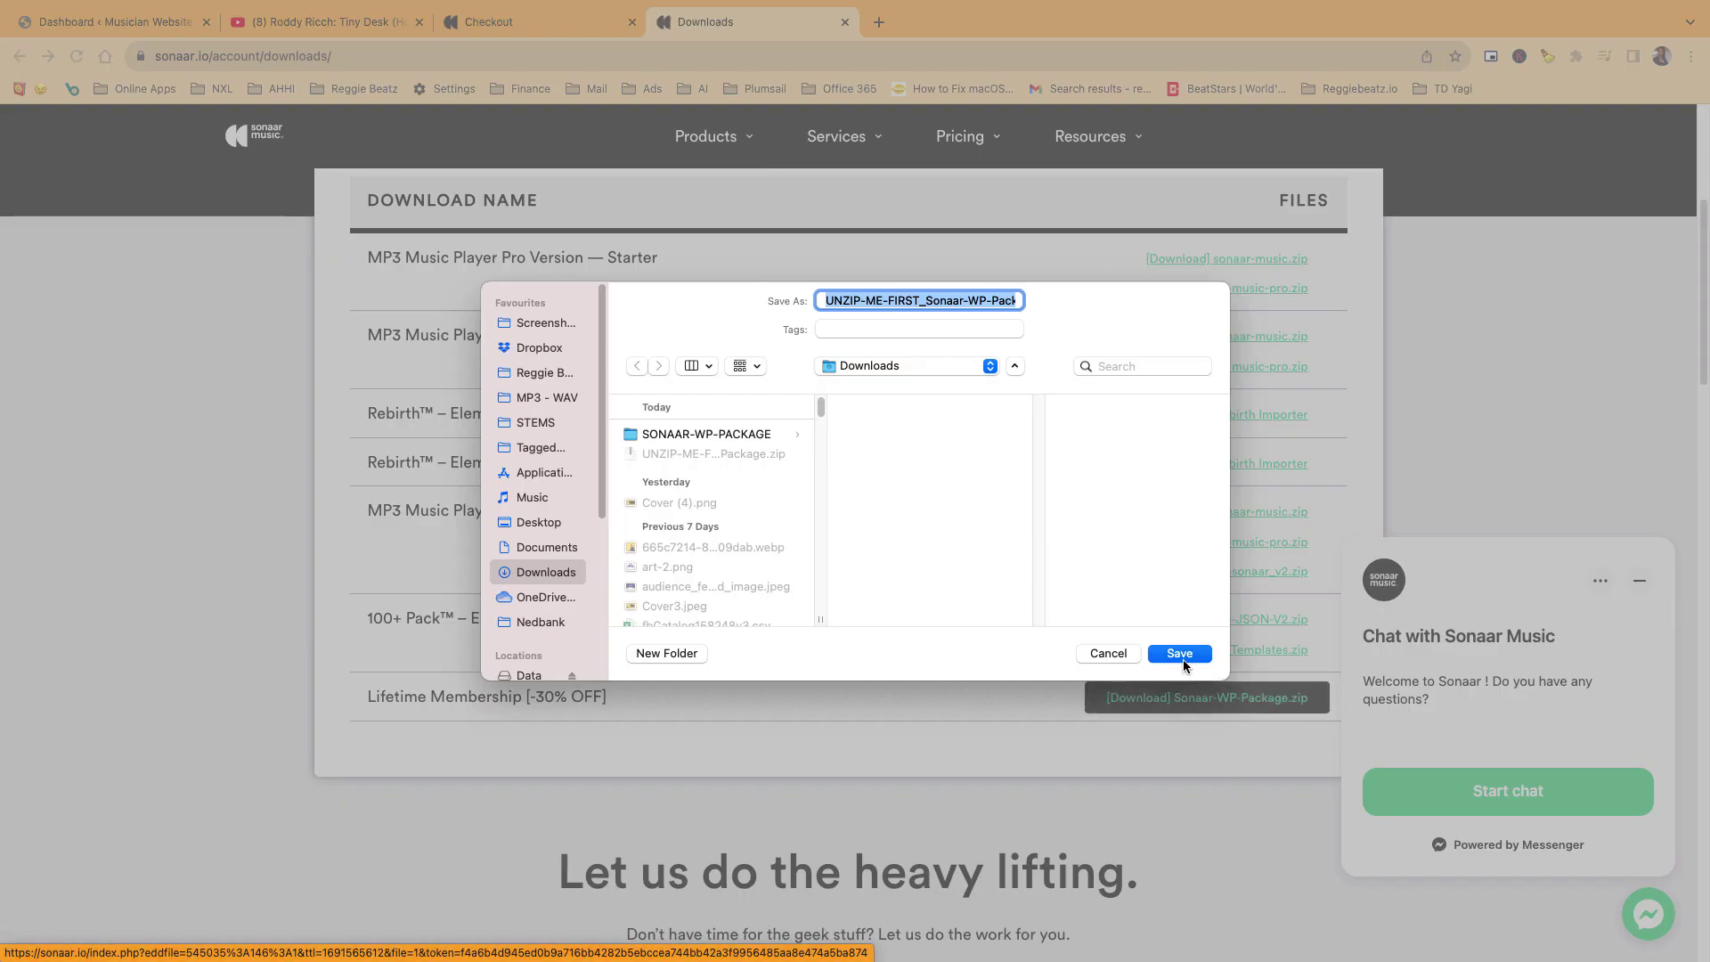
pyautogui.click(1178, 654)
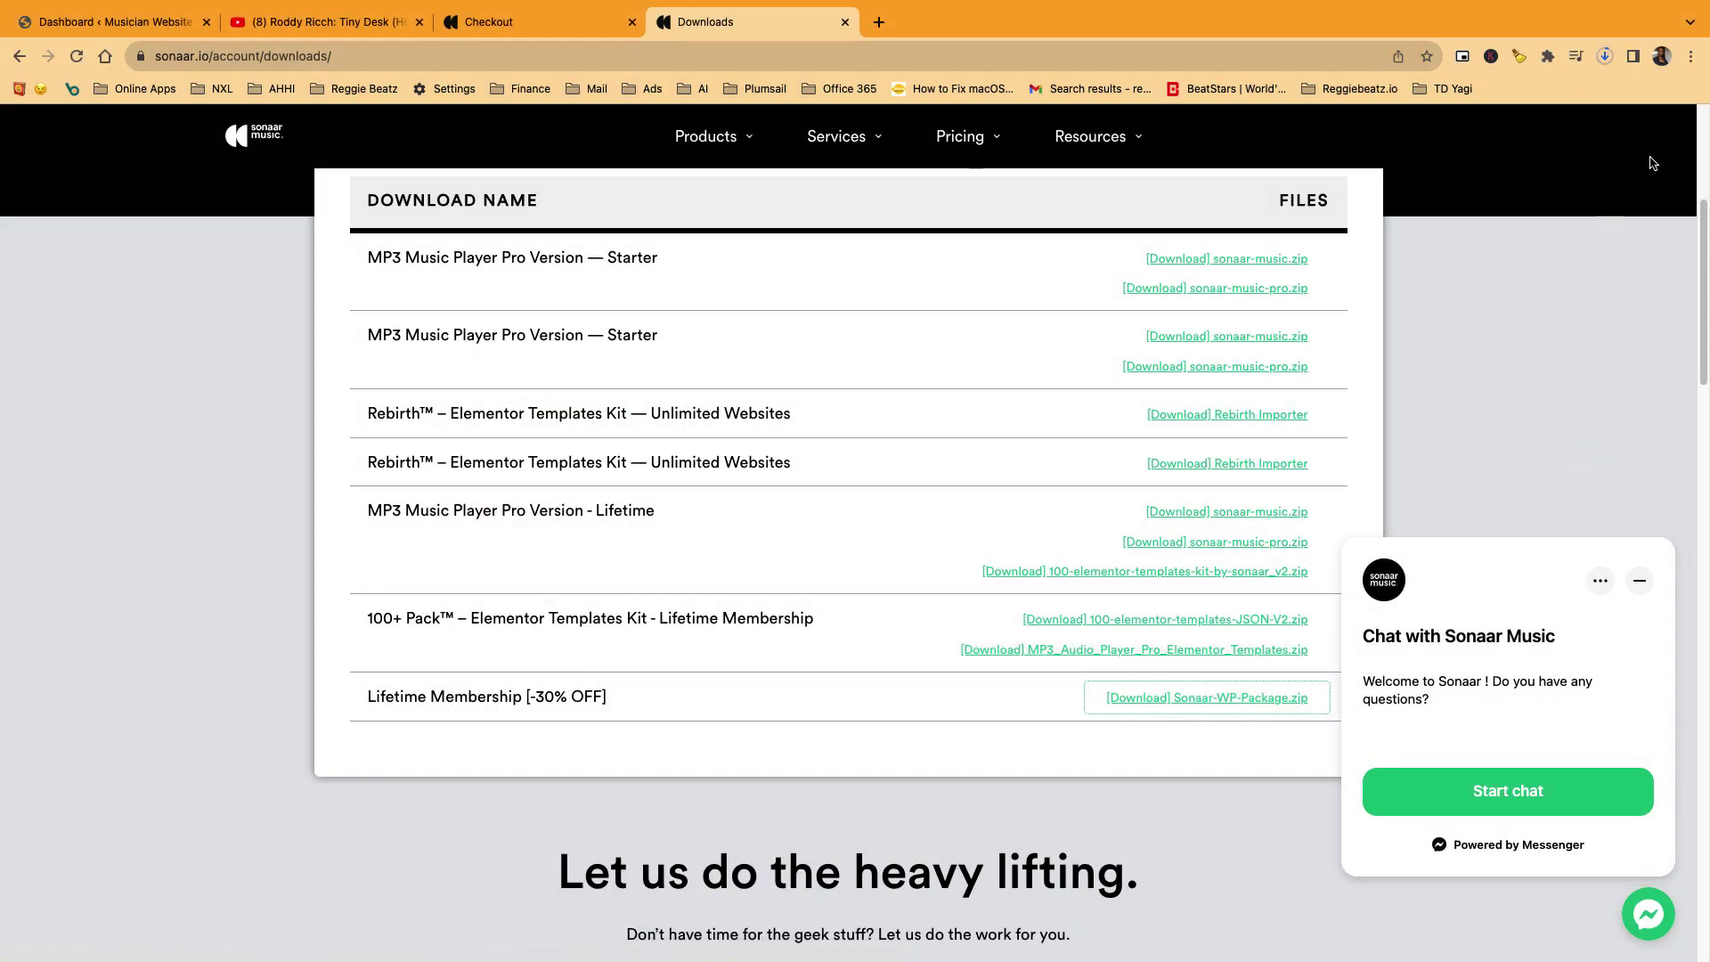
pyautogui.click(1604, 56)
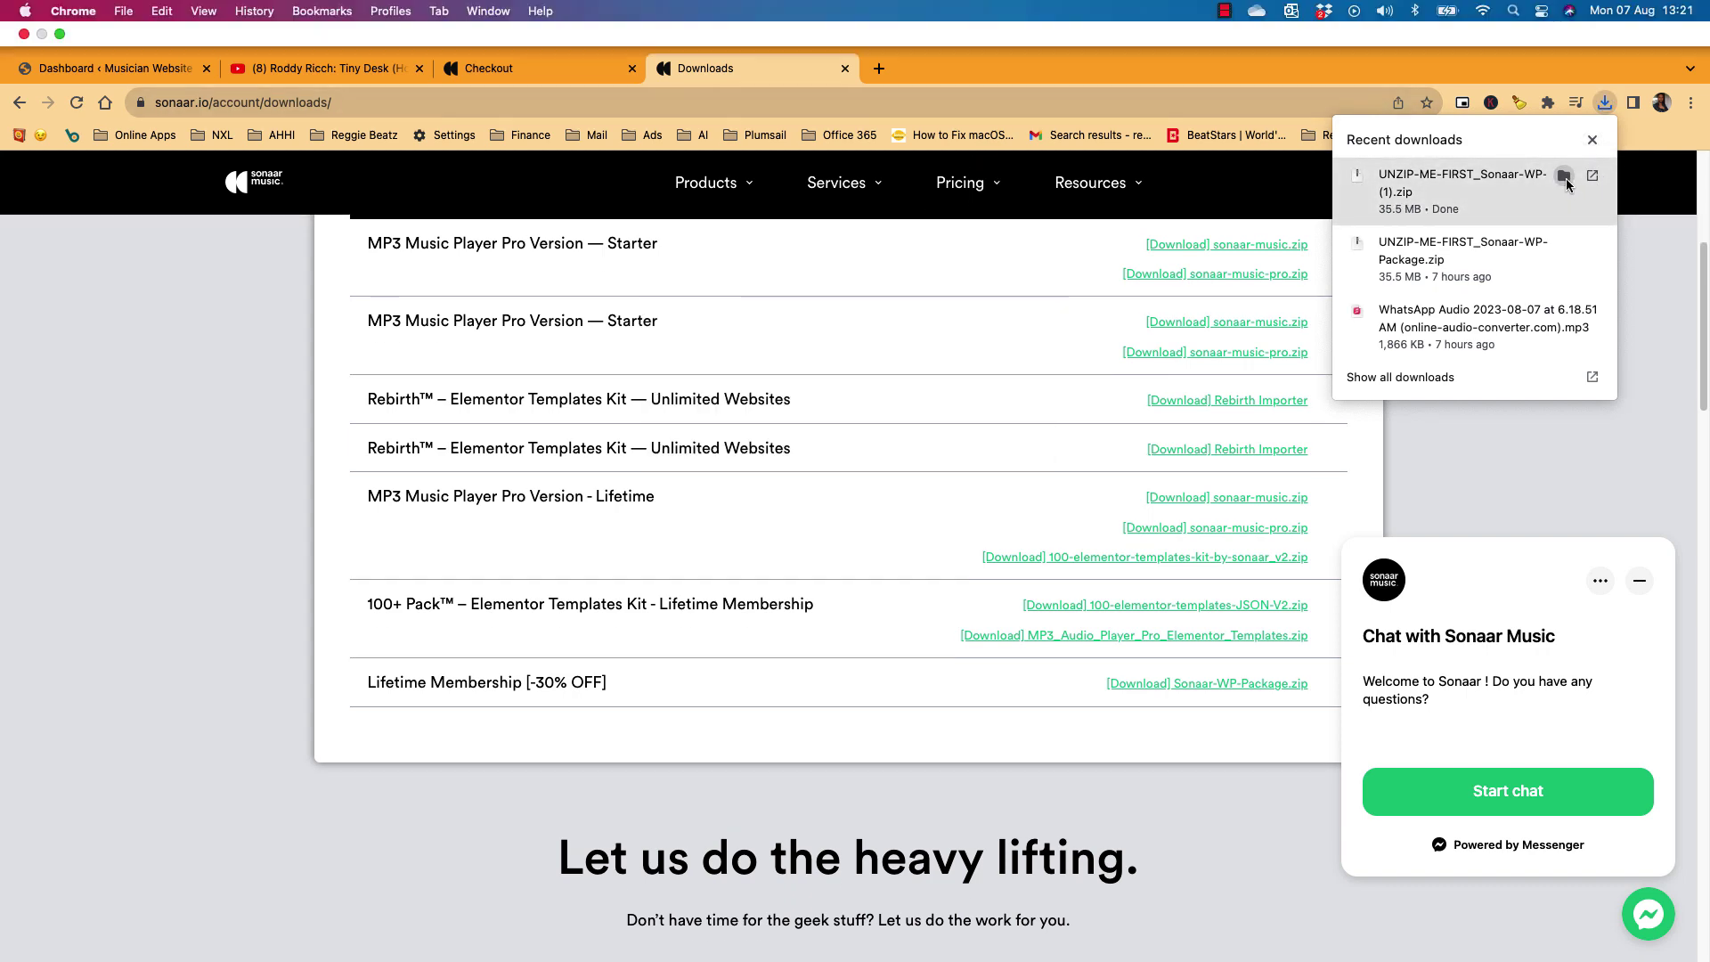
pyautogui.click(1469, 183)
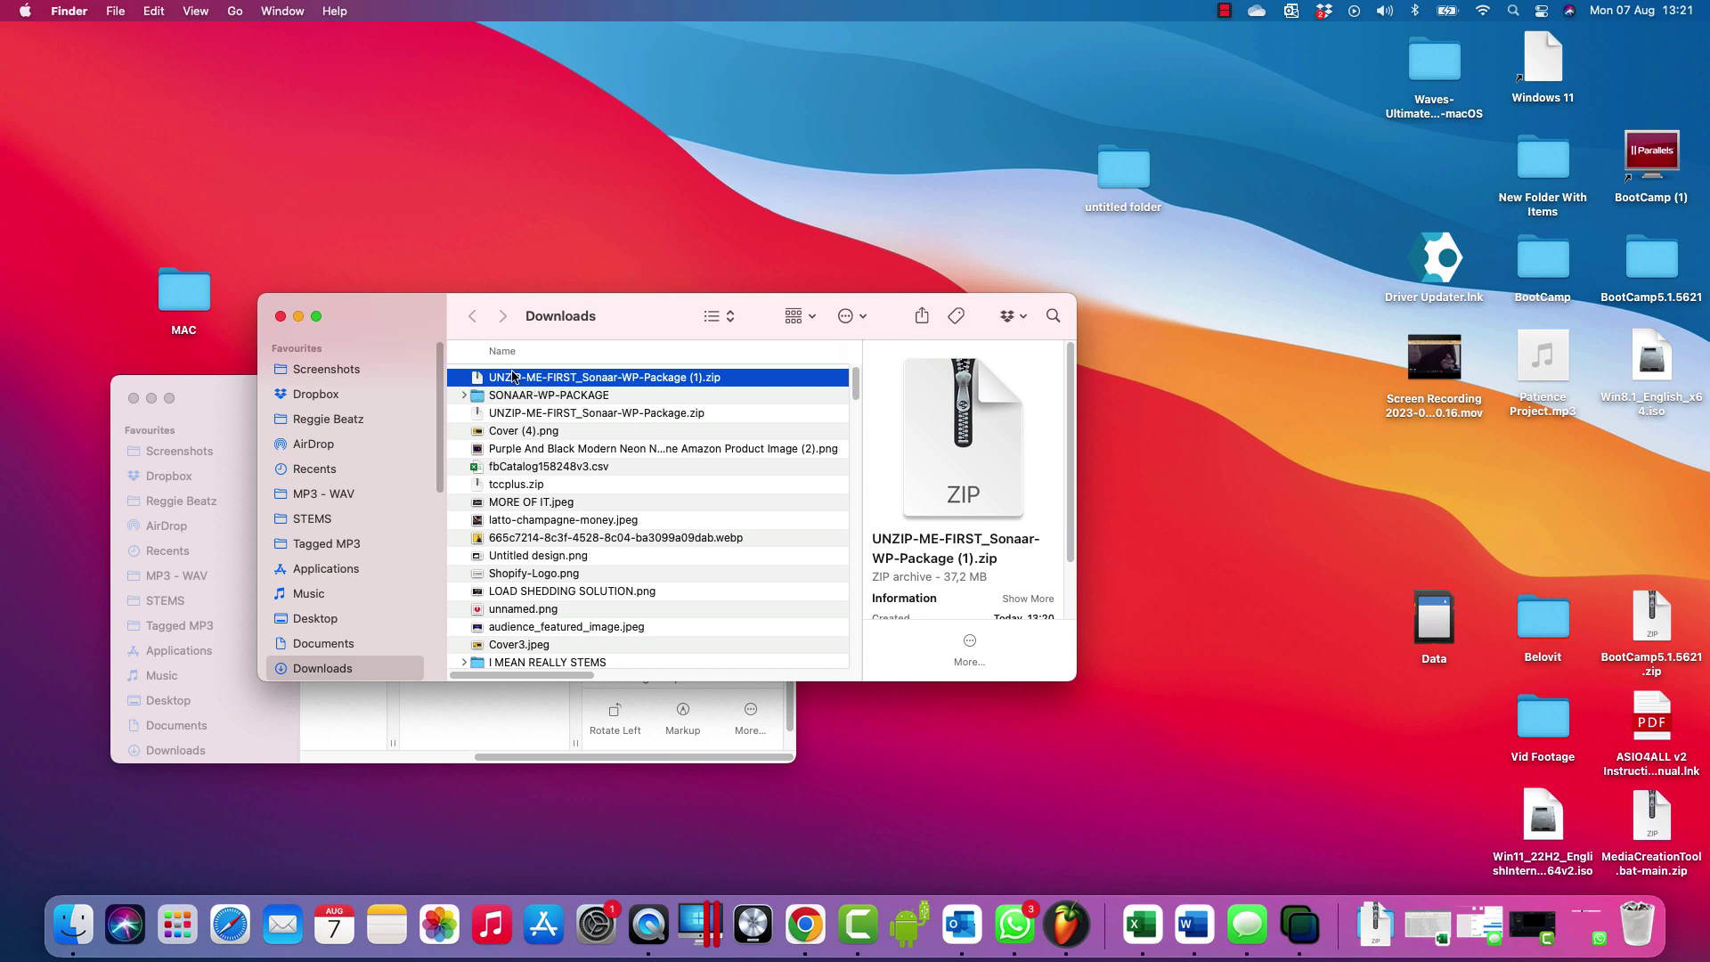
# - Unzip the package and confirm its Theme folder holds SONAAR_V4.zip and sonaar-child.zip
pyautogui.doubleClick(539, 383)
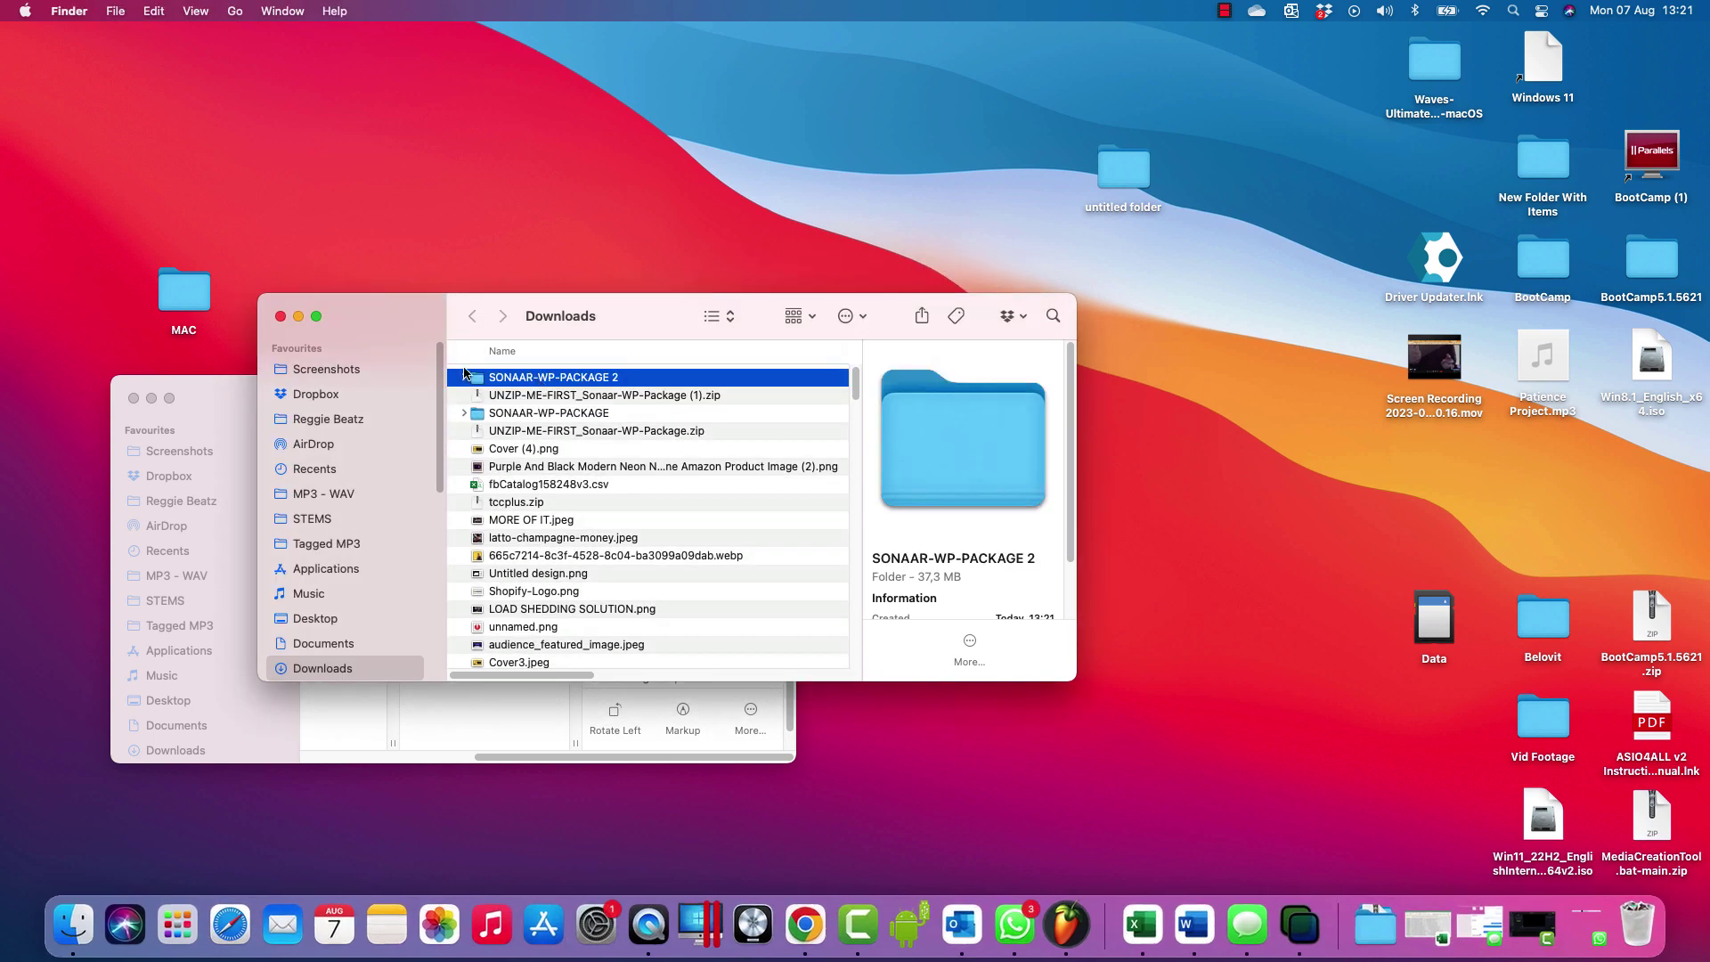
pyautogui.doubleClick(560, 377)
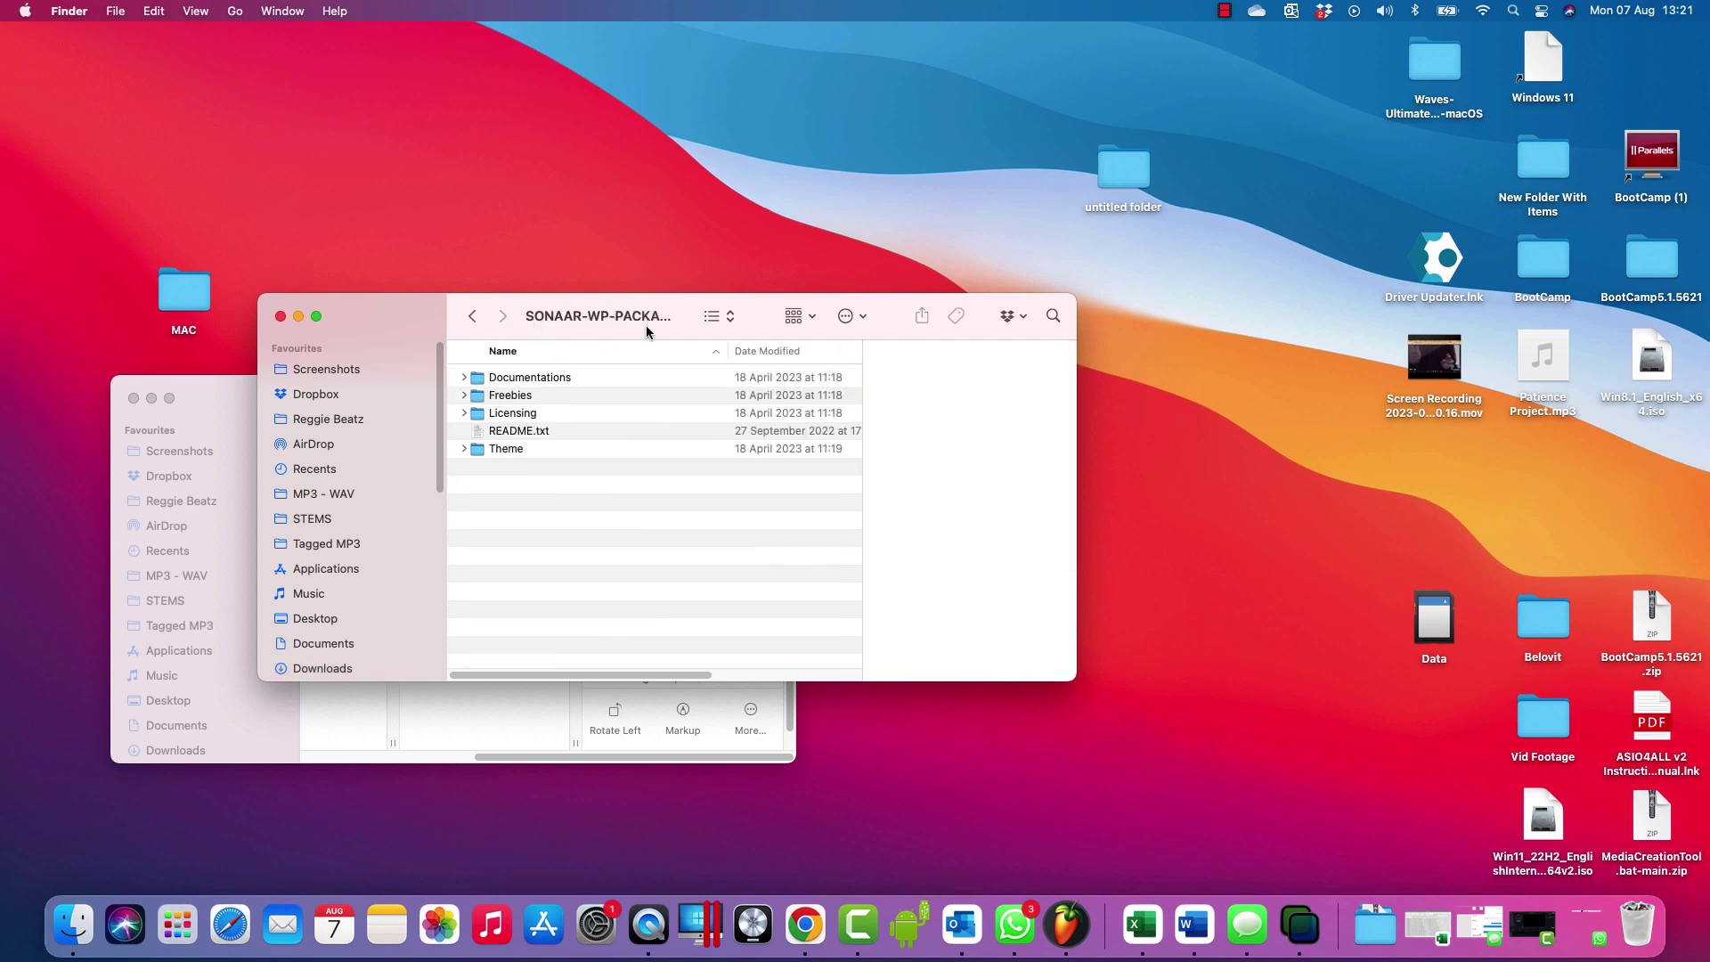
pyautogui.click(507, 454)
pyautogui.doubleClick(508, 454)
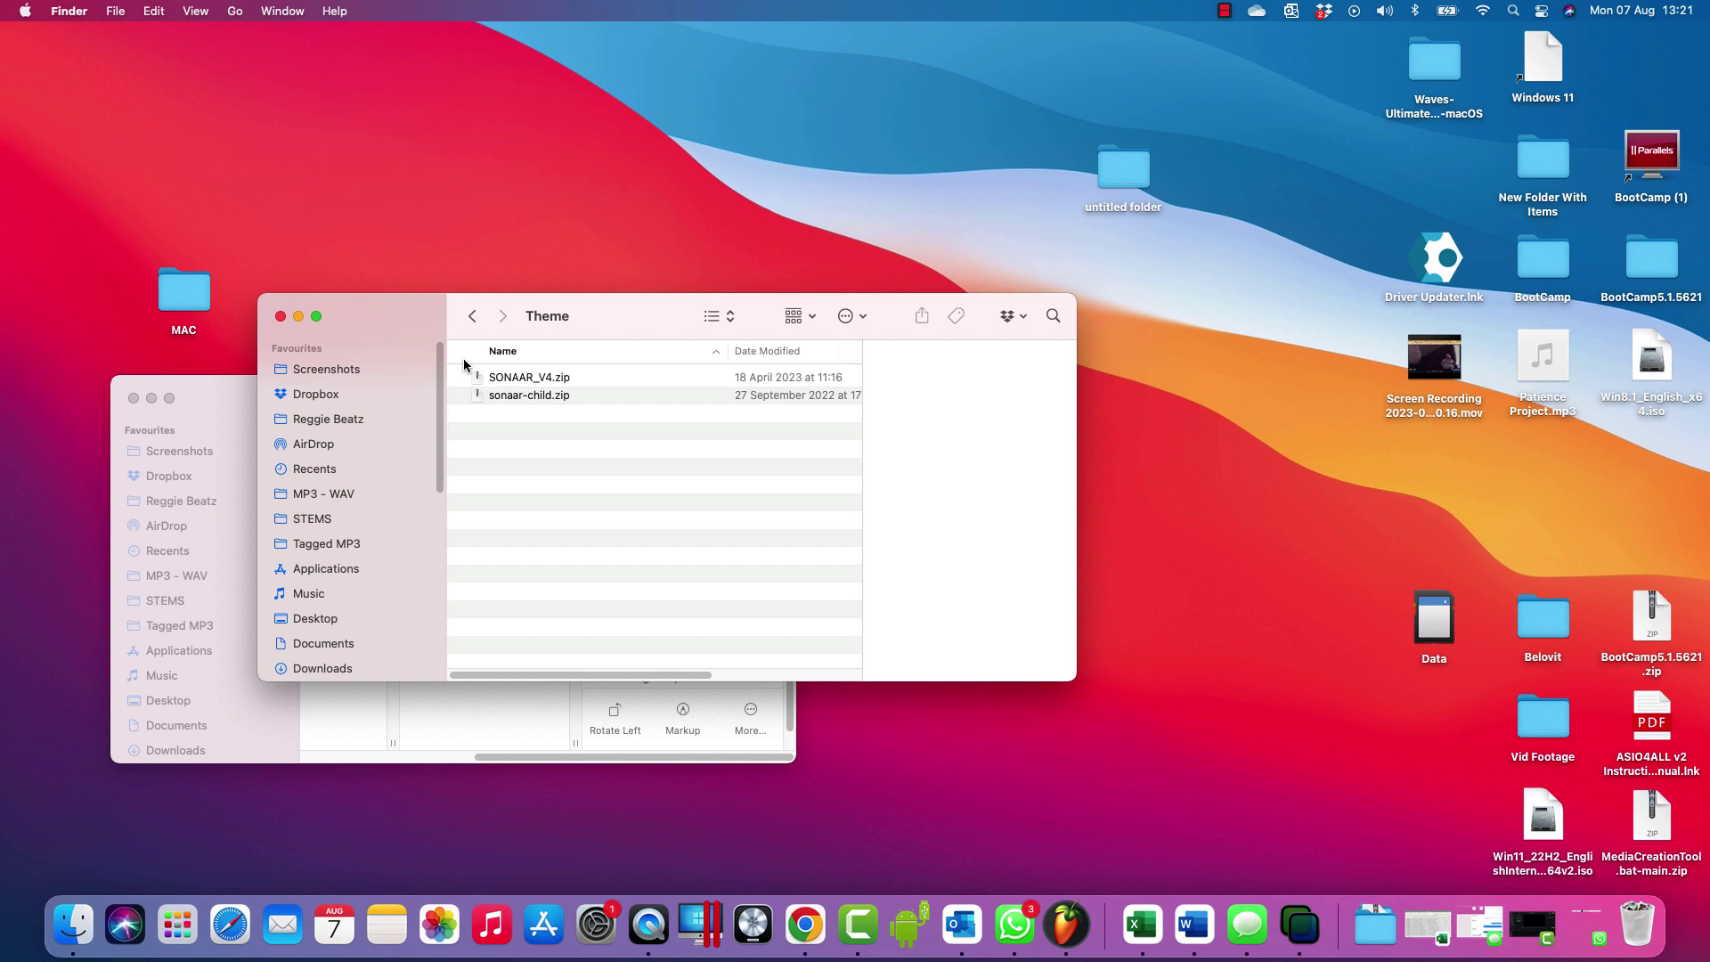
pyautogui.click(472, 316)
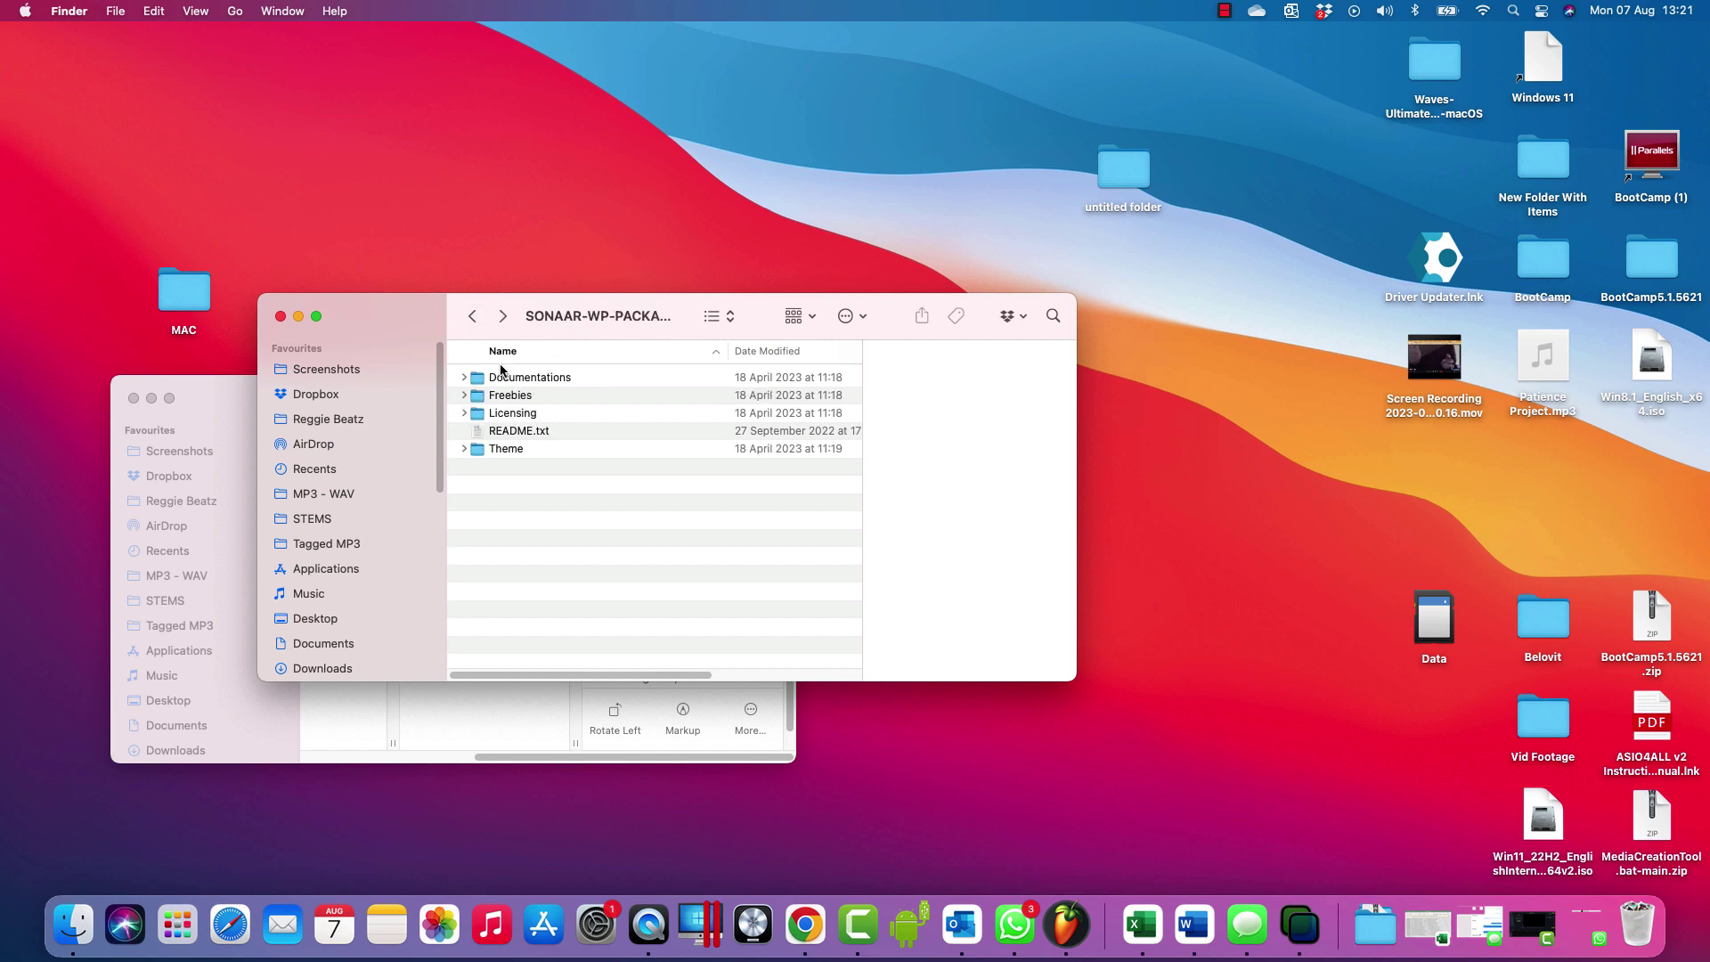
pyautogui.click(501, 316)
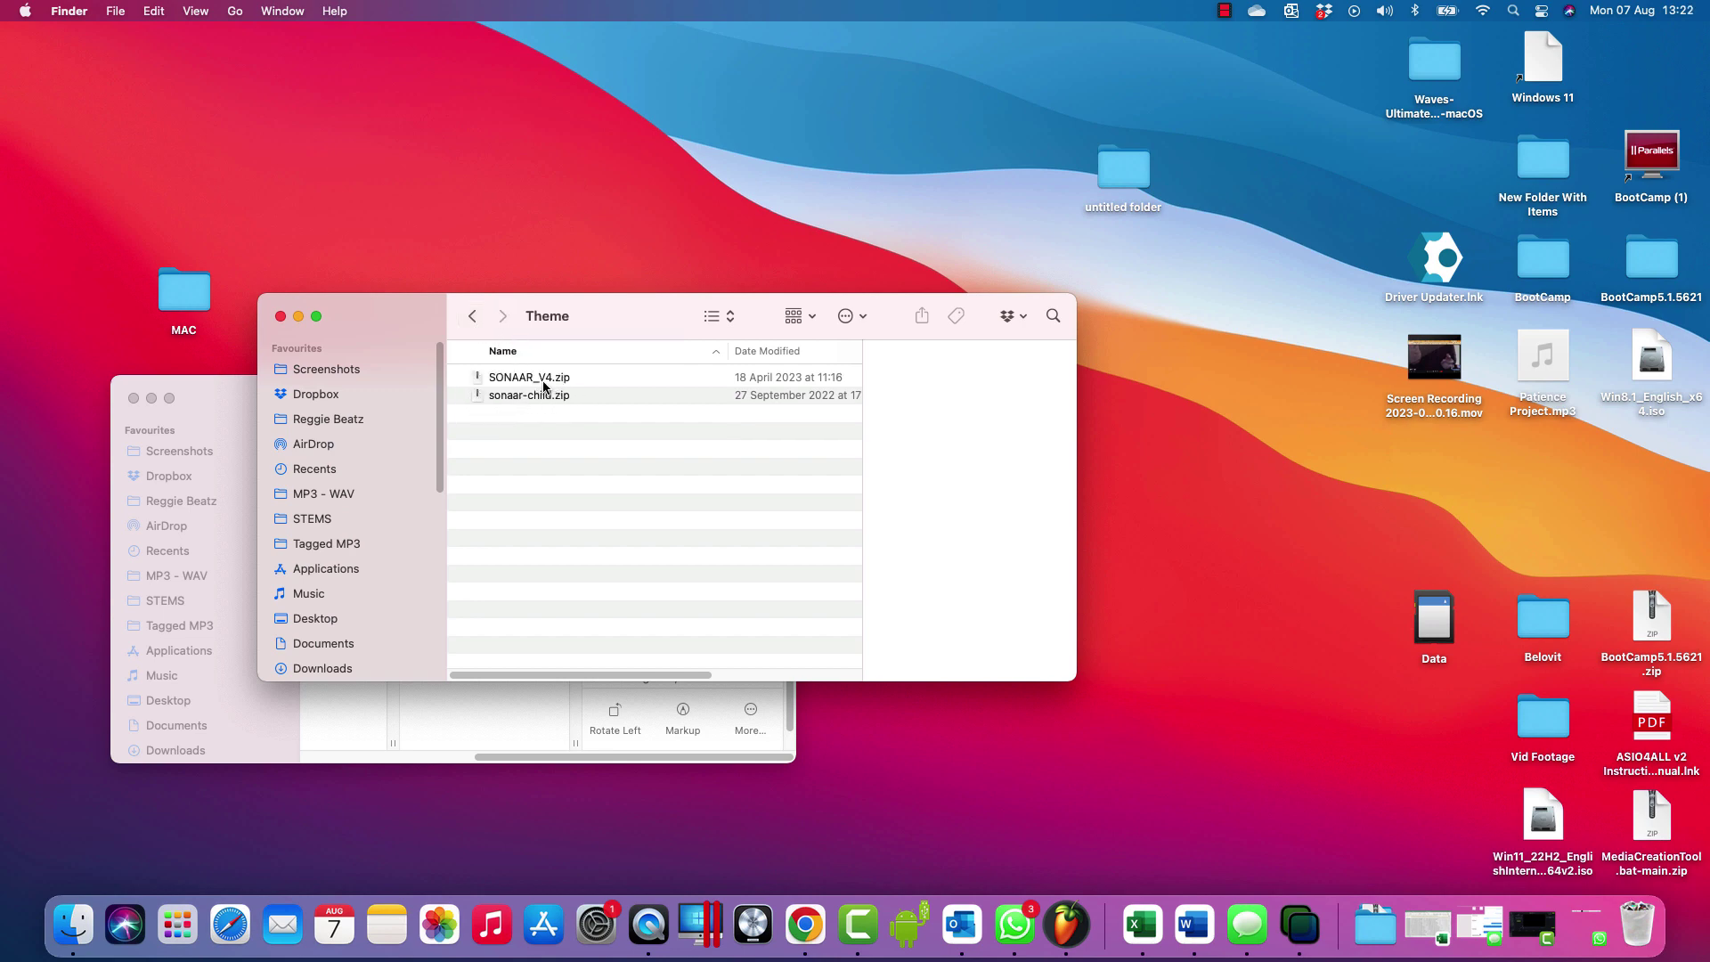
pyautogui.hotkey('ctrl', 'Right')
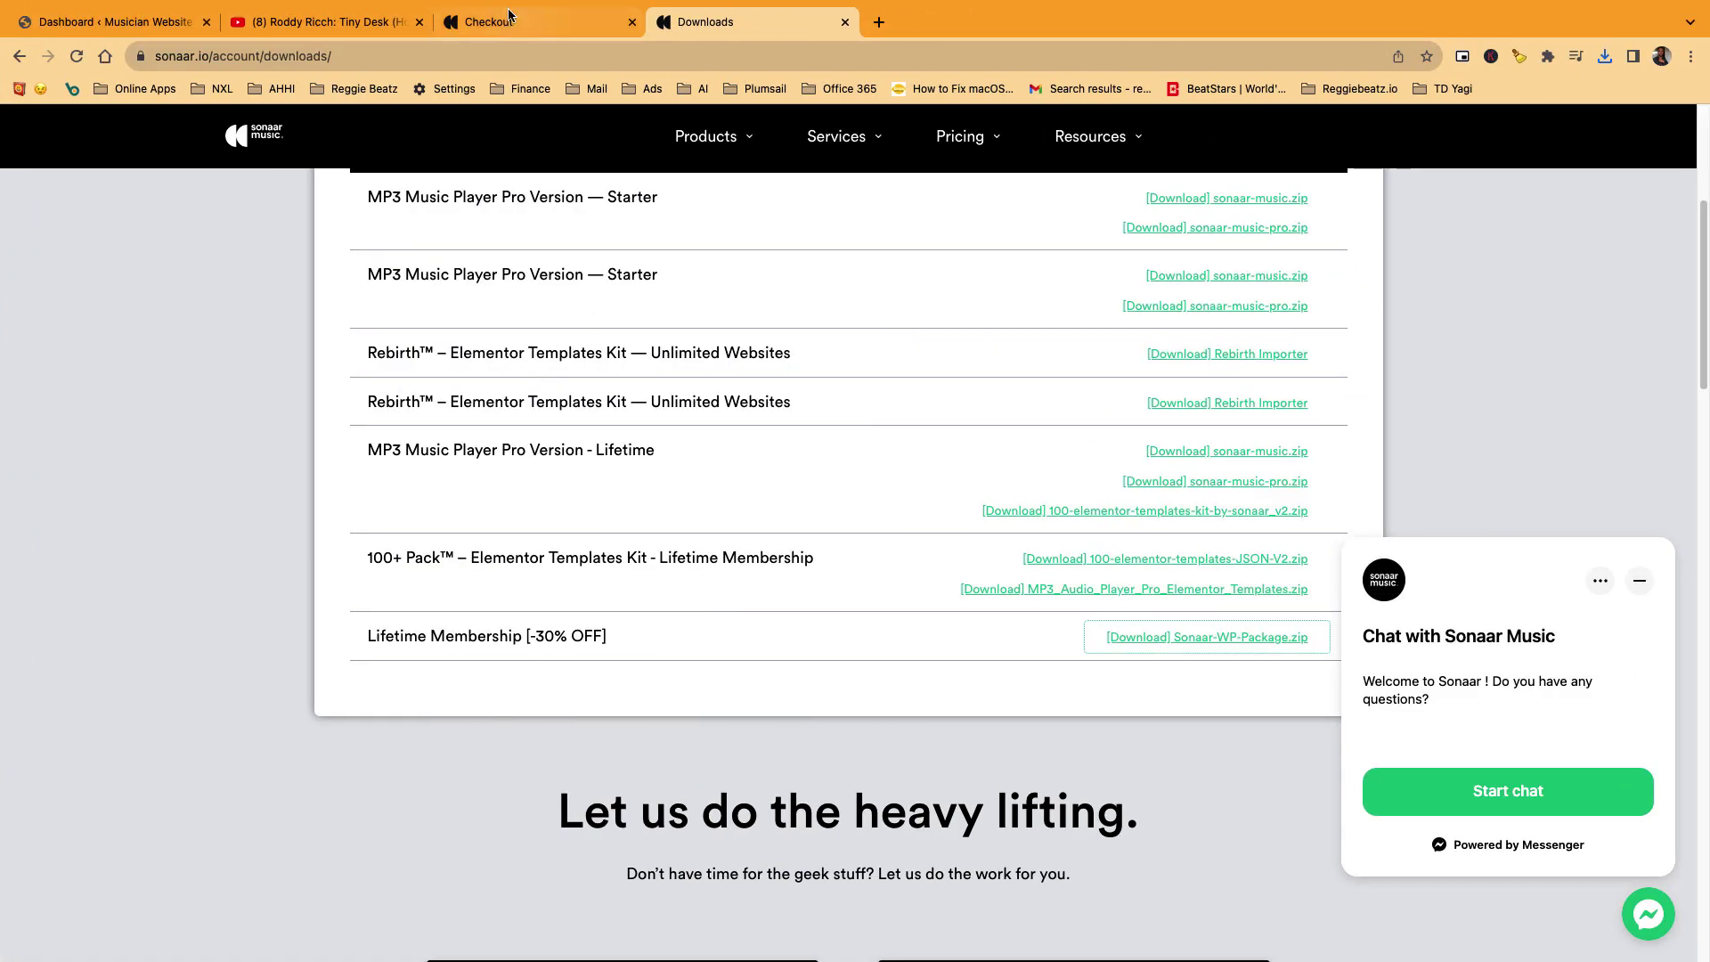
# - From Appearance > Themes > Add New, choose sonaar-child.zip as the theme to upload
pyautogui.click(143, 34)
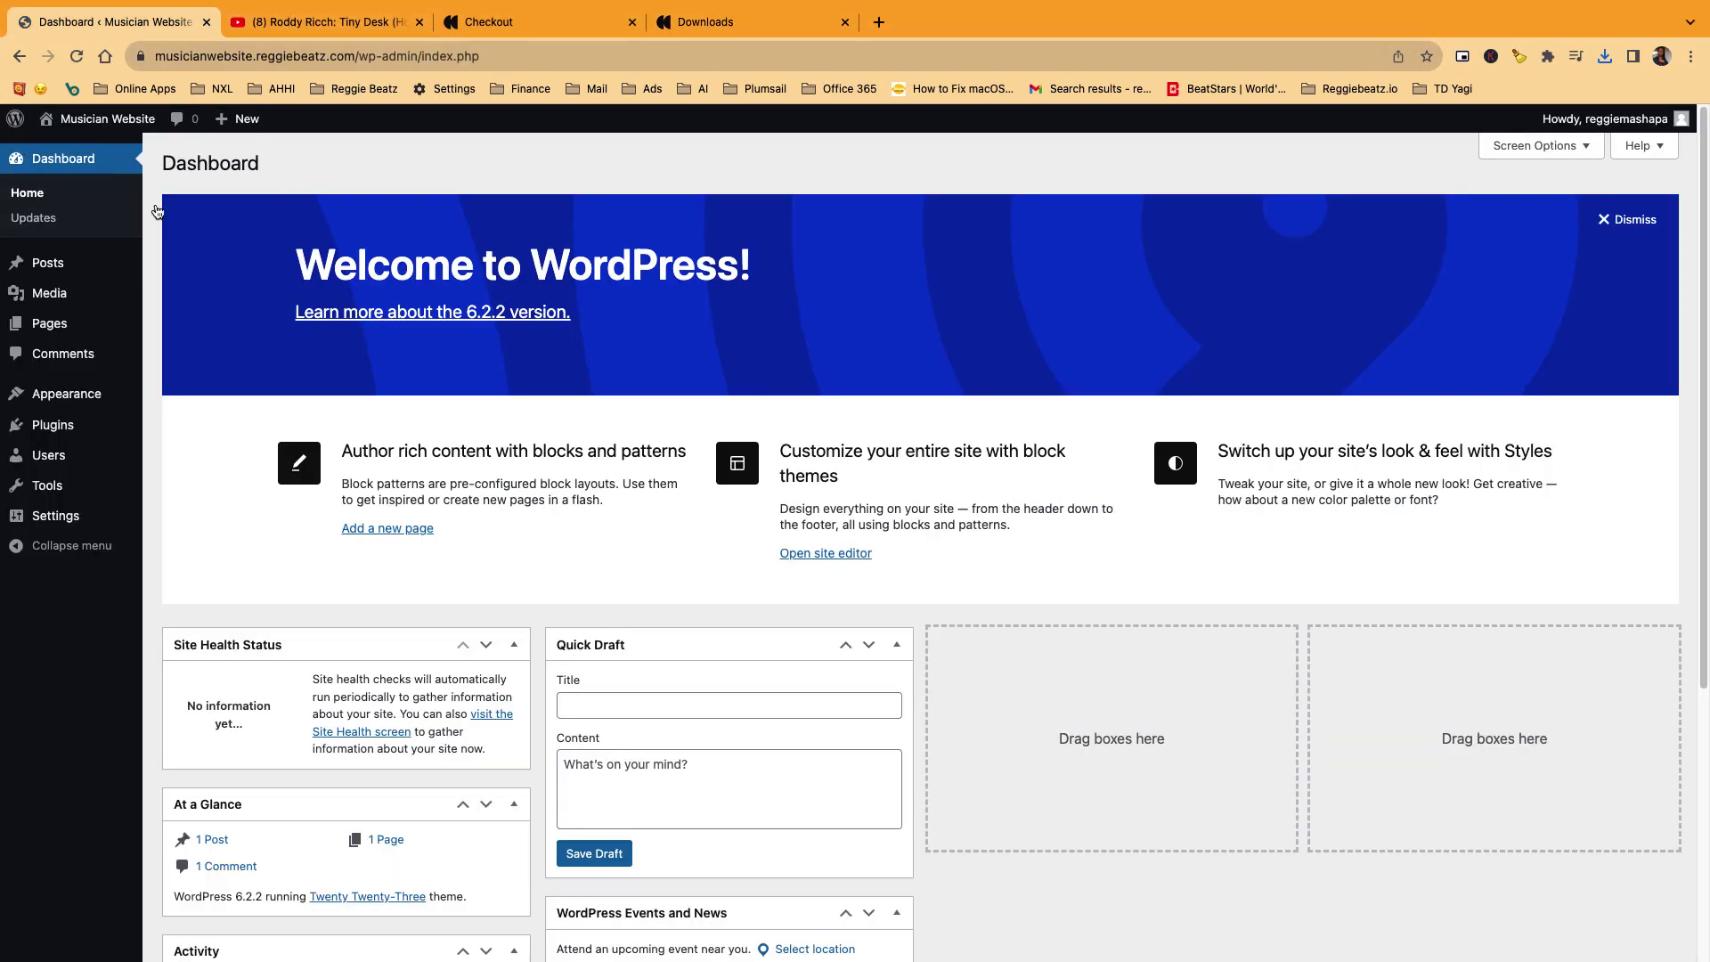
pyautogui.moveTo(67, 393)
pyautogui.click(186, 399)
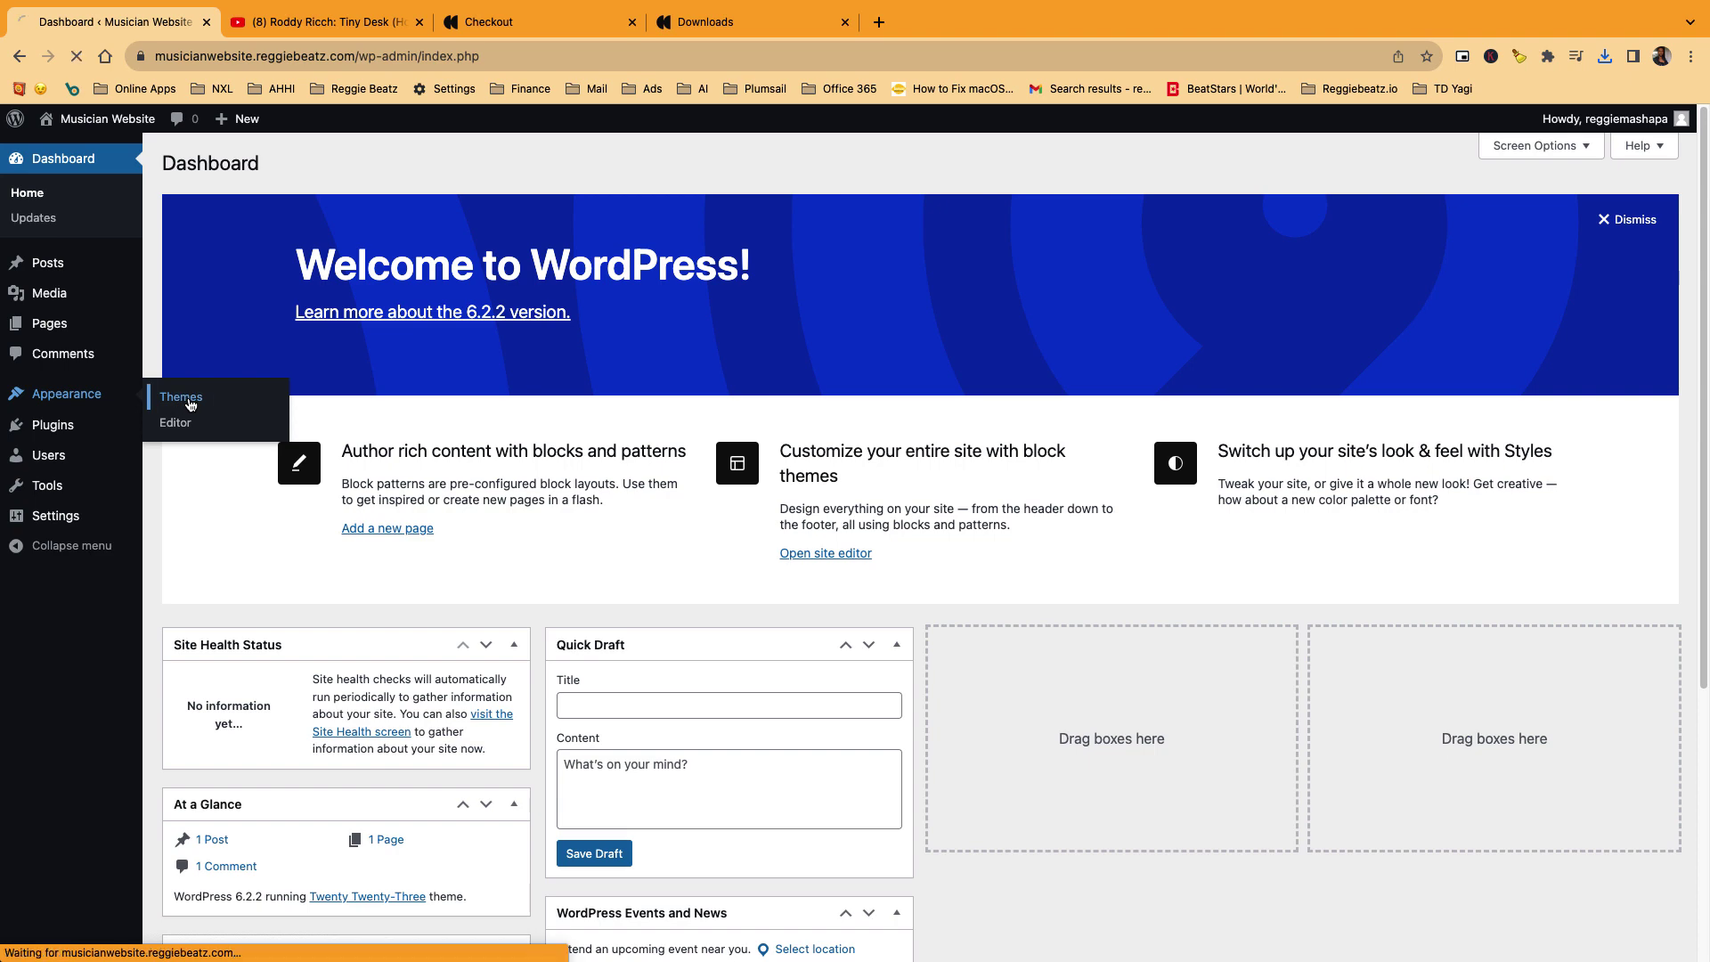
pyautogui.click(336, 173)
pyautogui.click(347, 170)
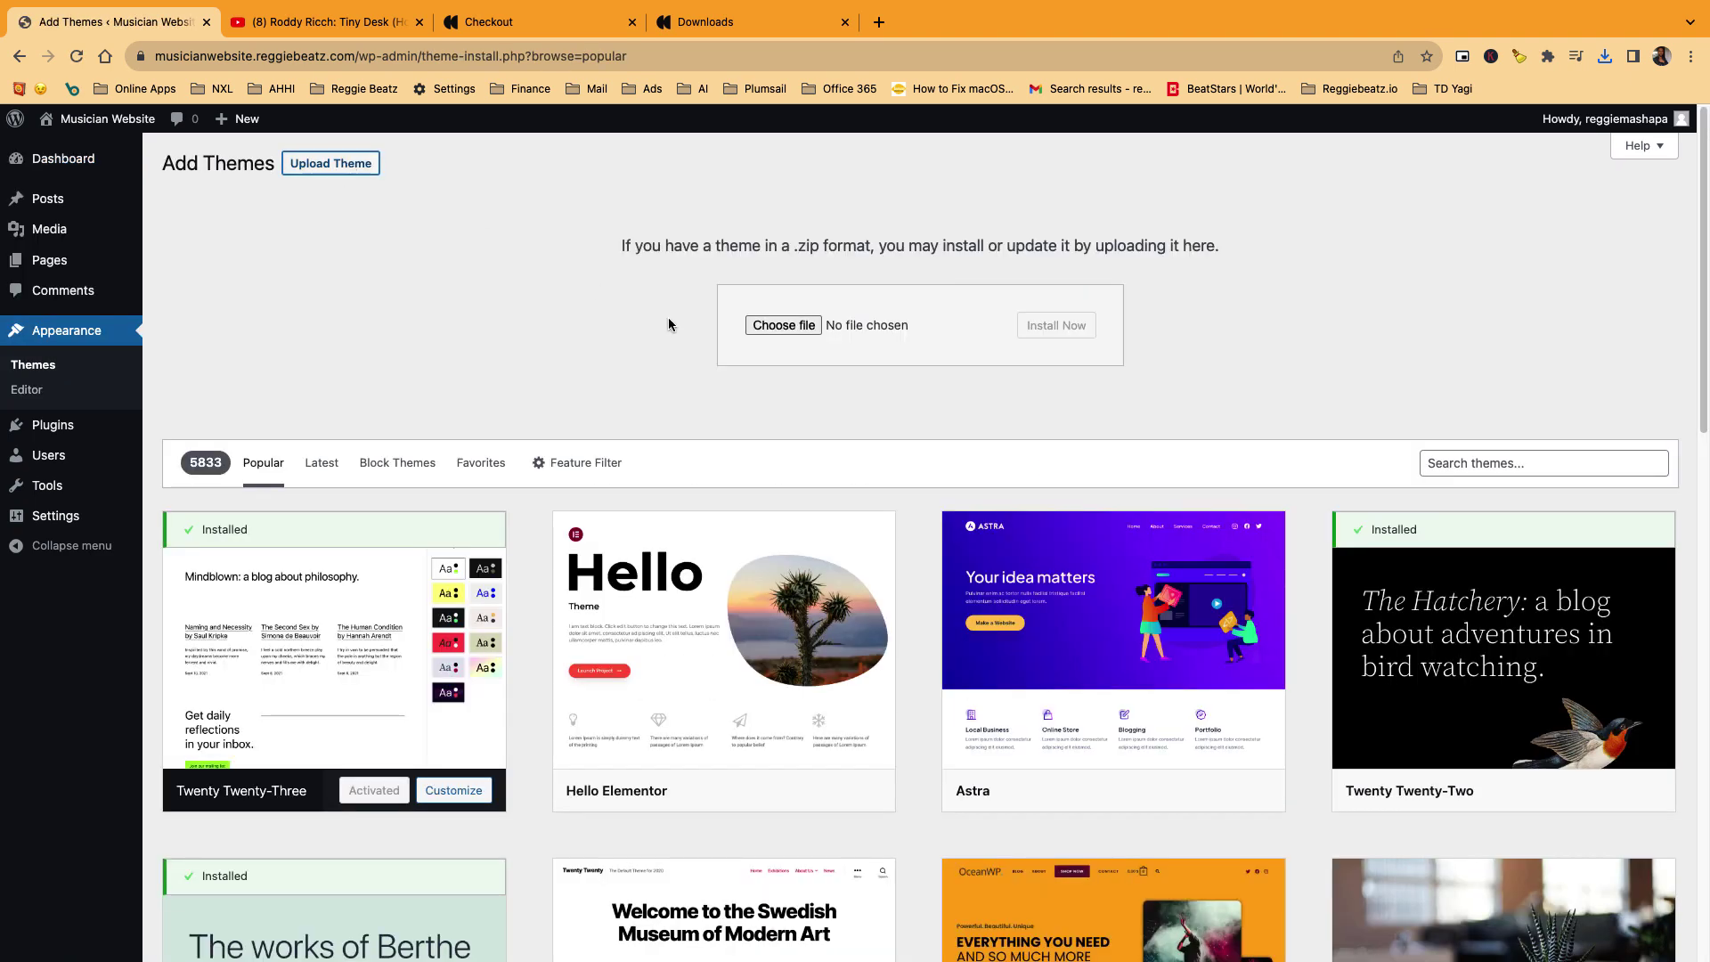
pyautogui.click(779, 328)
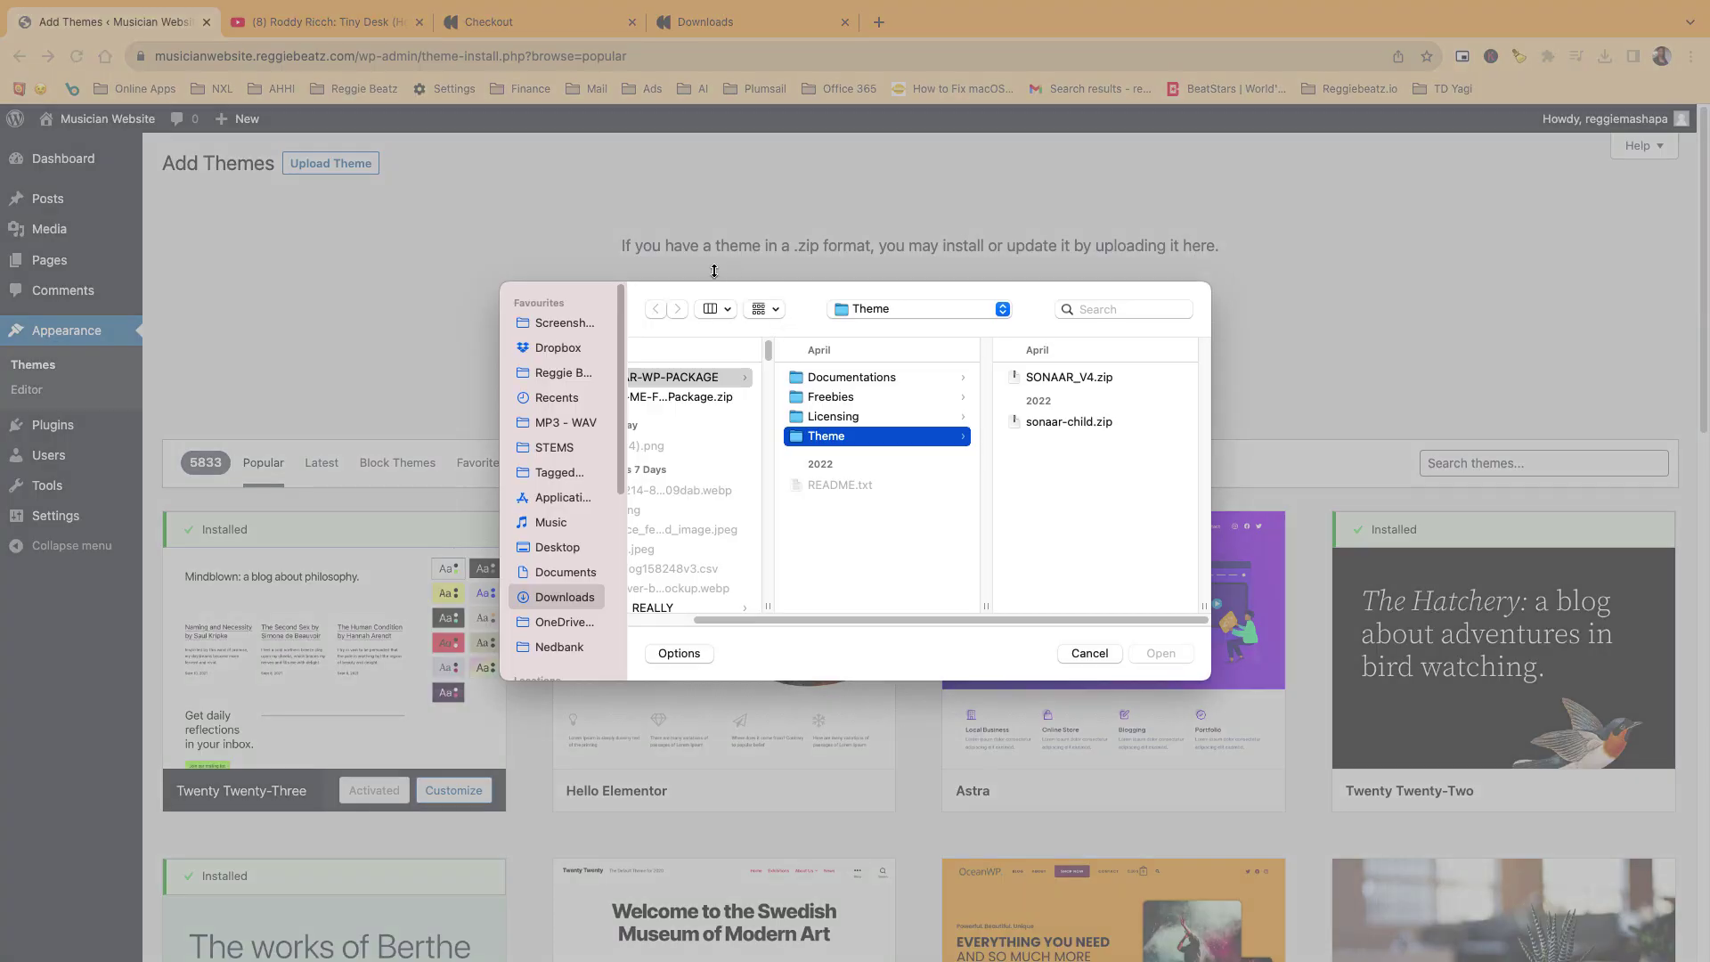
pyautogui.click(873, 425)
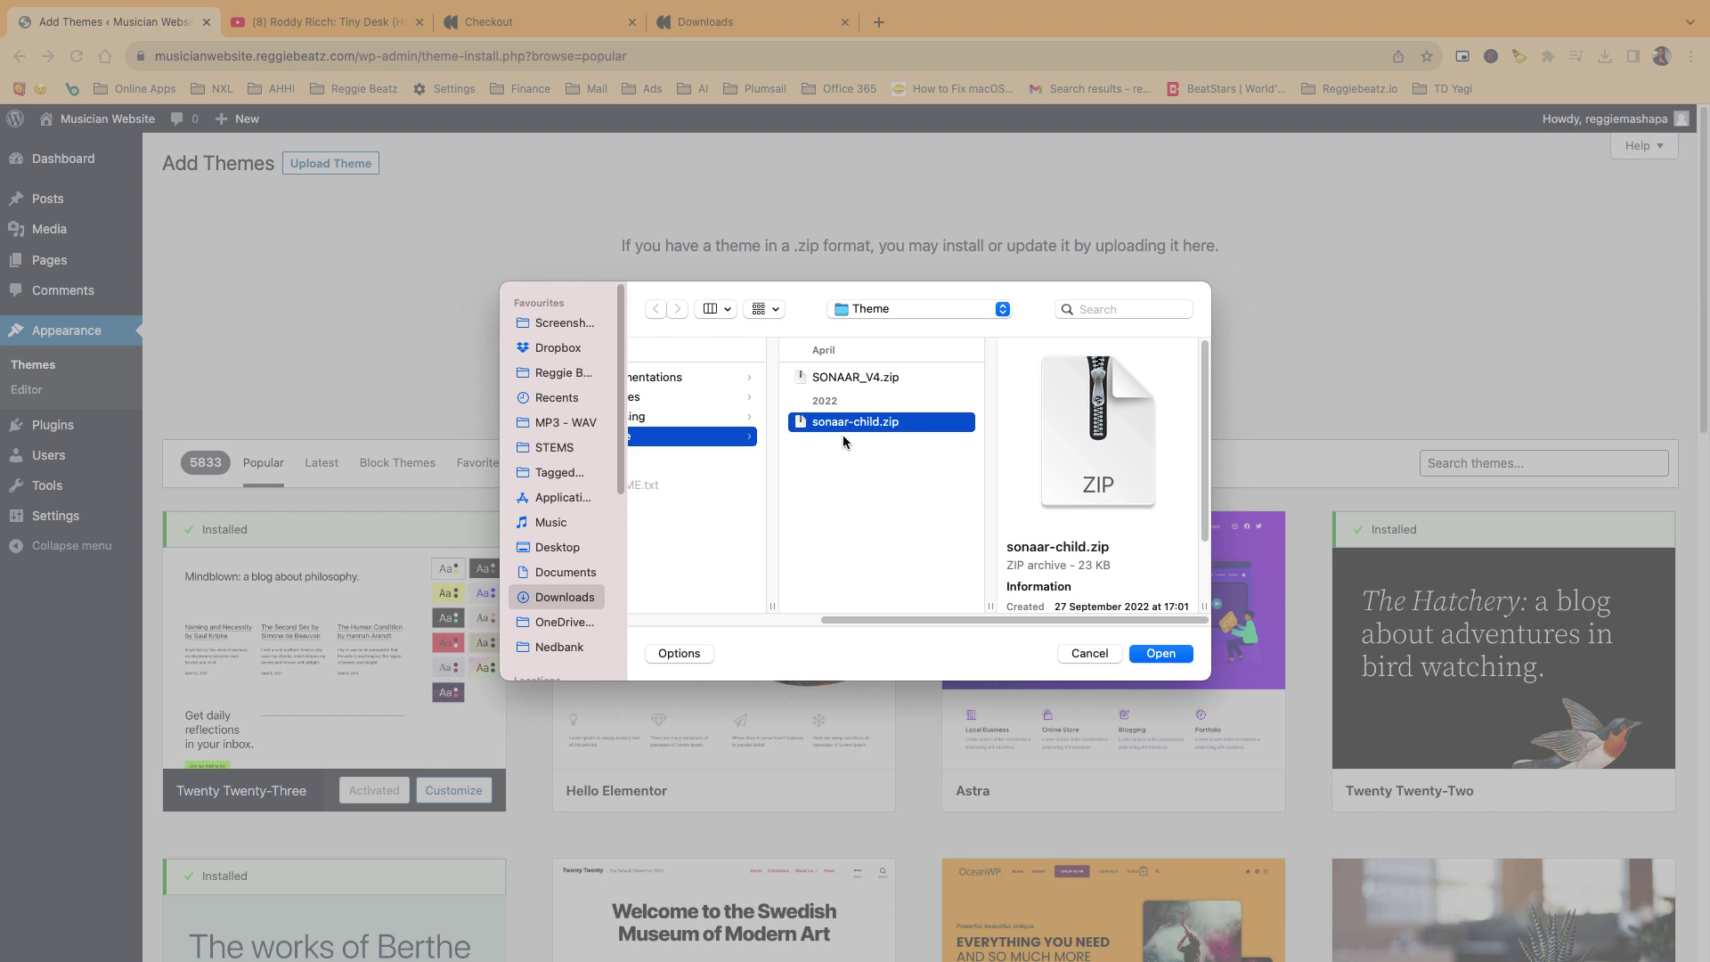
# - Install the sonaar-child theme and return to the Themes page
pyautogui.click(1160, 653)
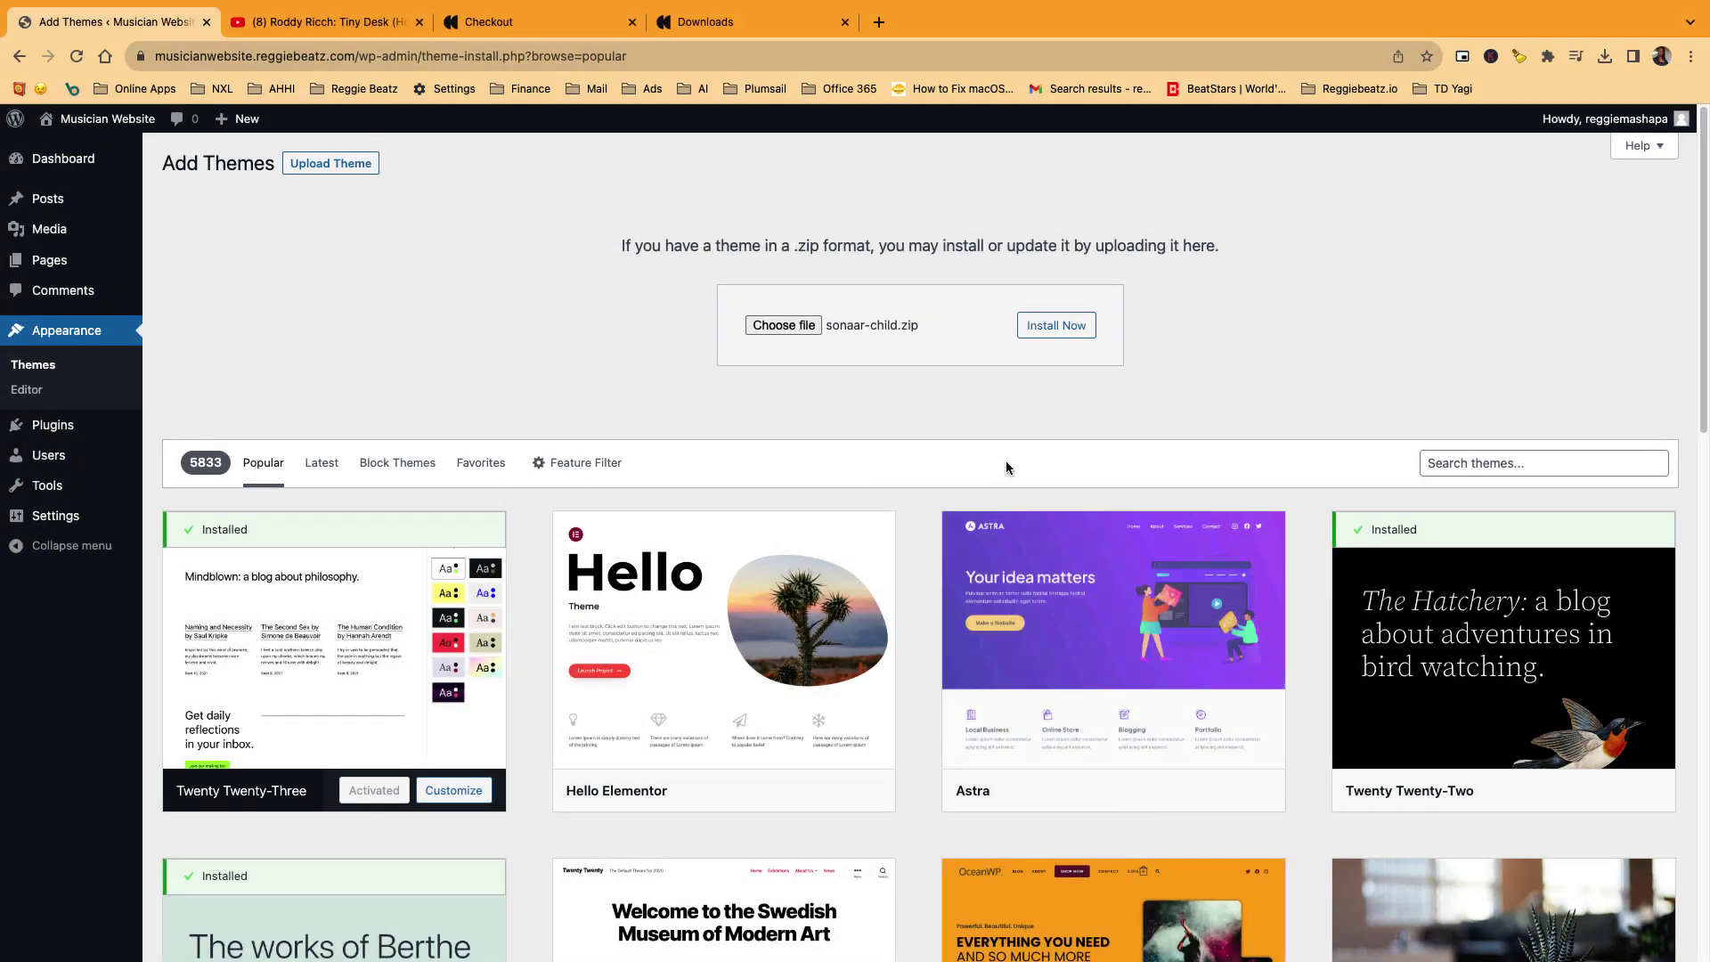
pyautogui.click(1054, 328)
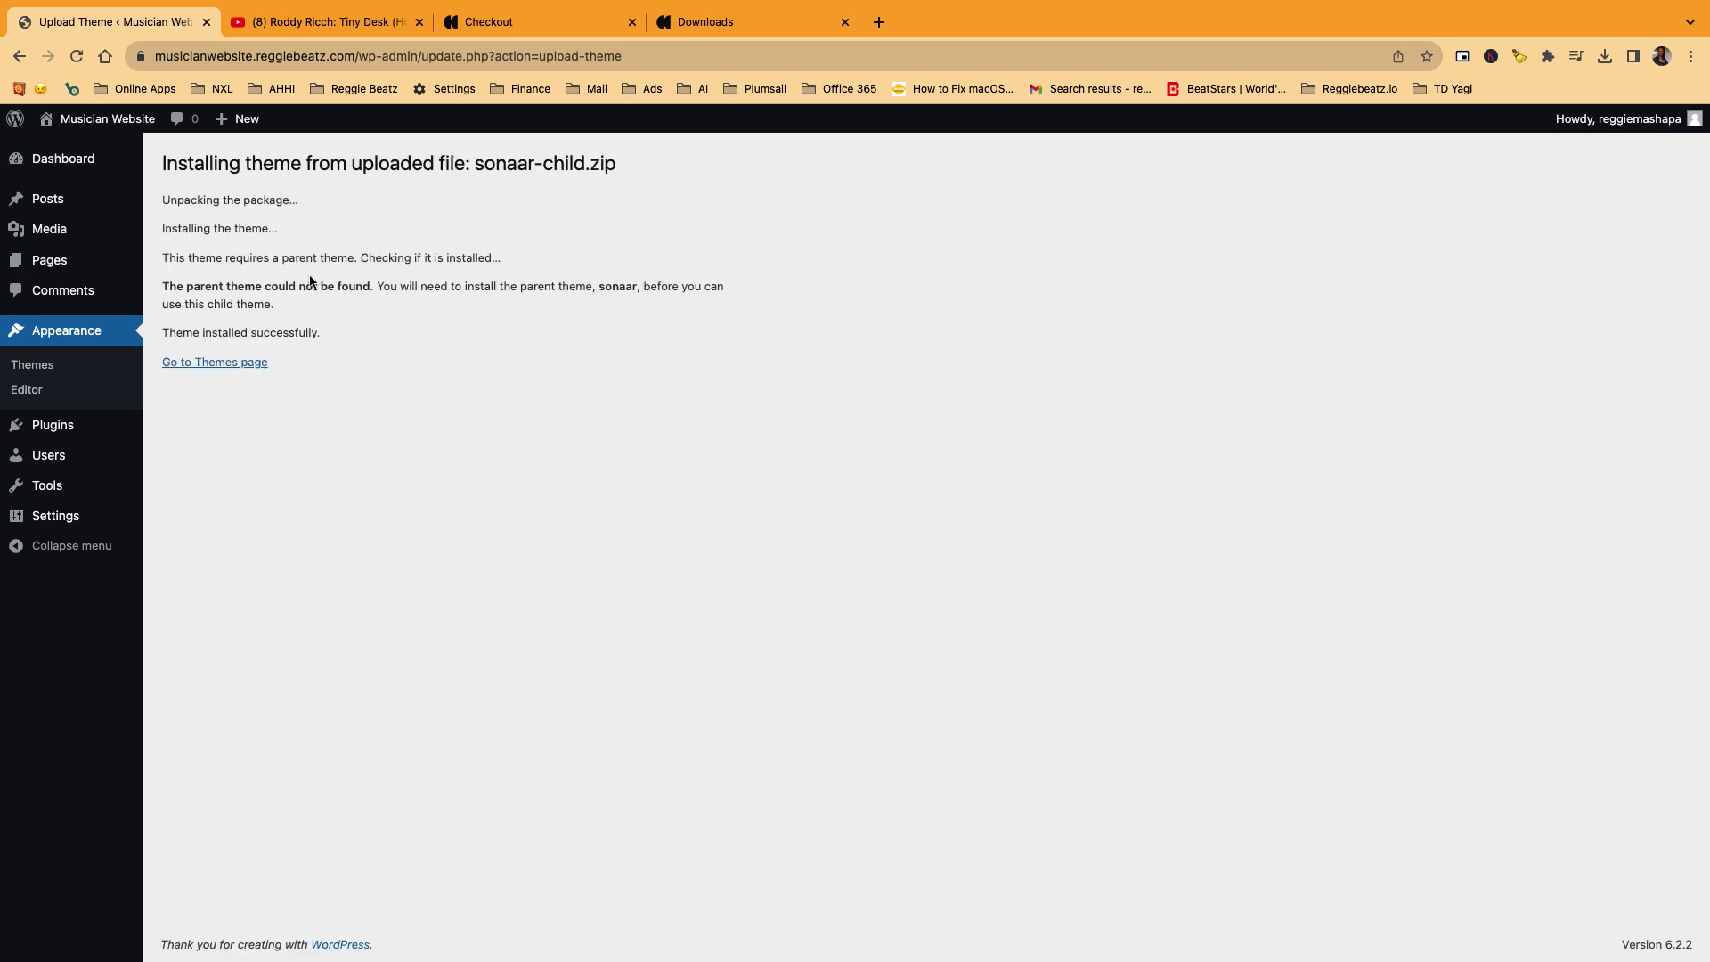
pyautogui.click(237, 365)
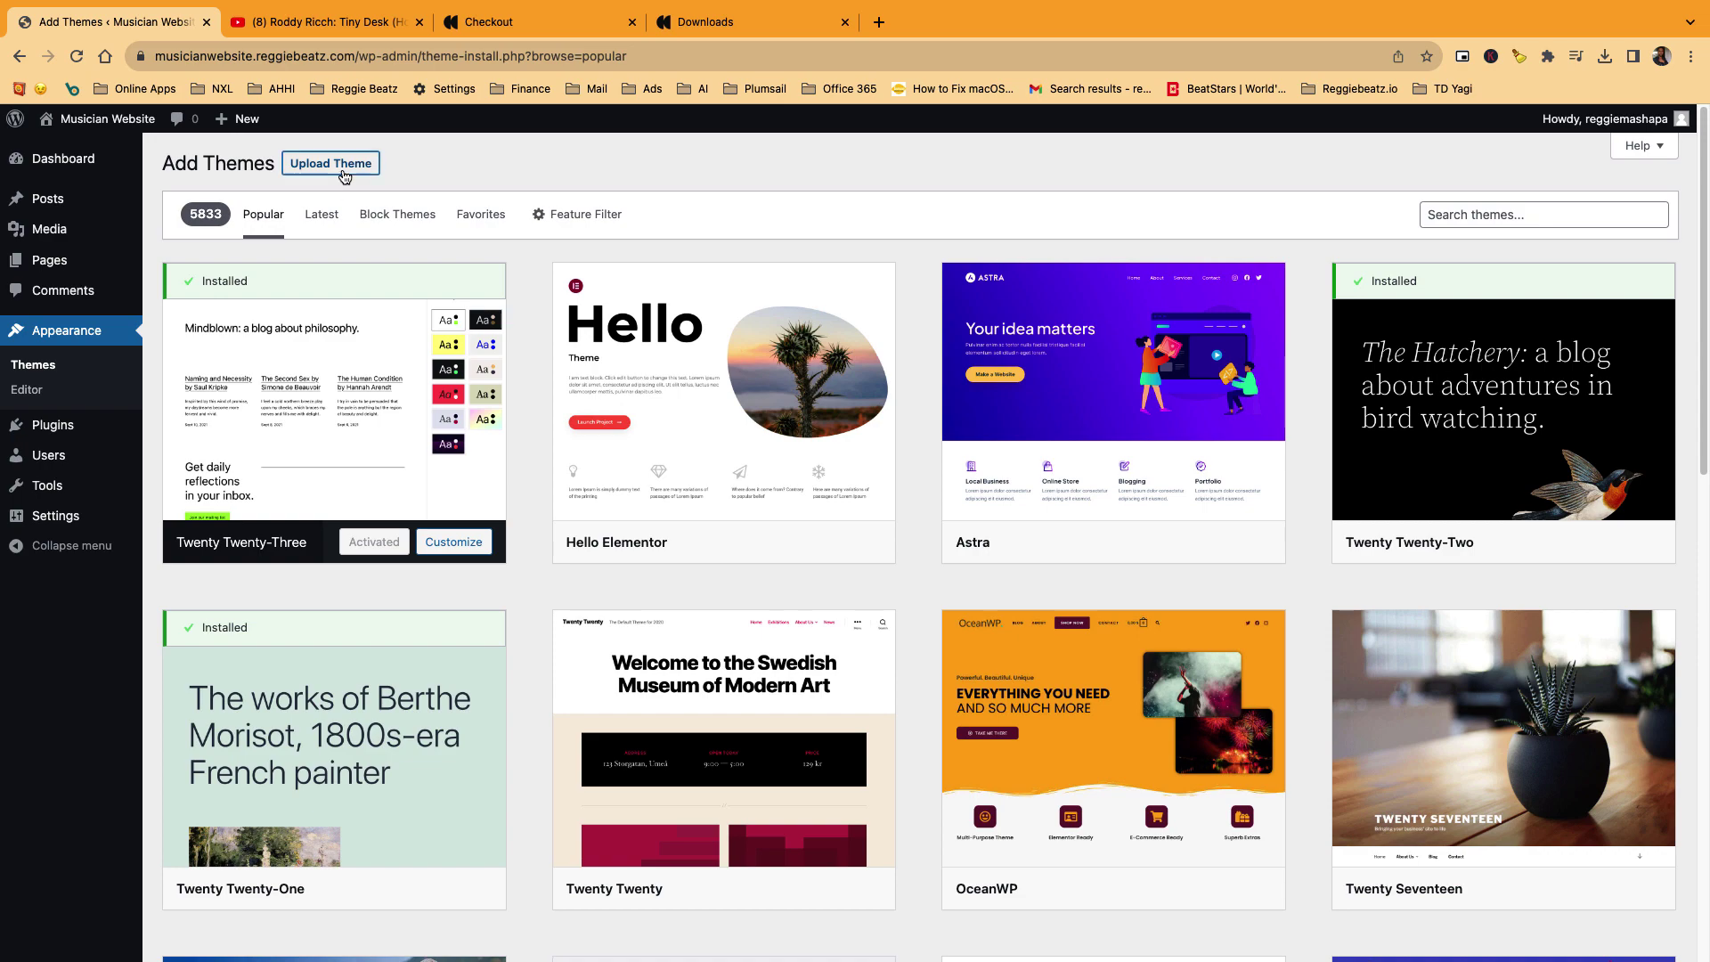
# - Upload and install the SONAAR_V4.zip parent theme, reaching the Sonaar setup wizard
pyautogui.click(342, 175)
pyautogui.click(781, 327)
pyautogui.click(718, 379)
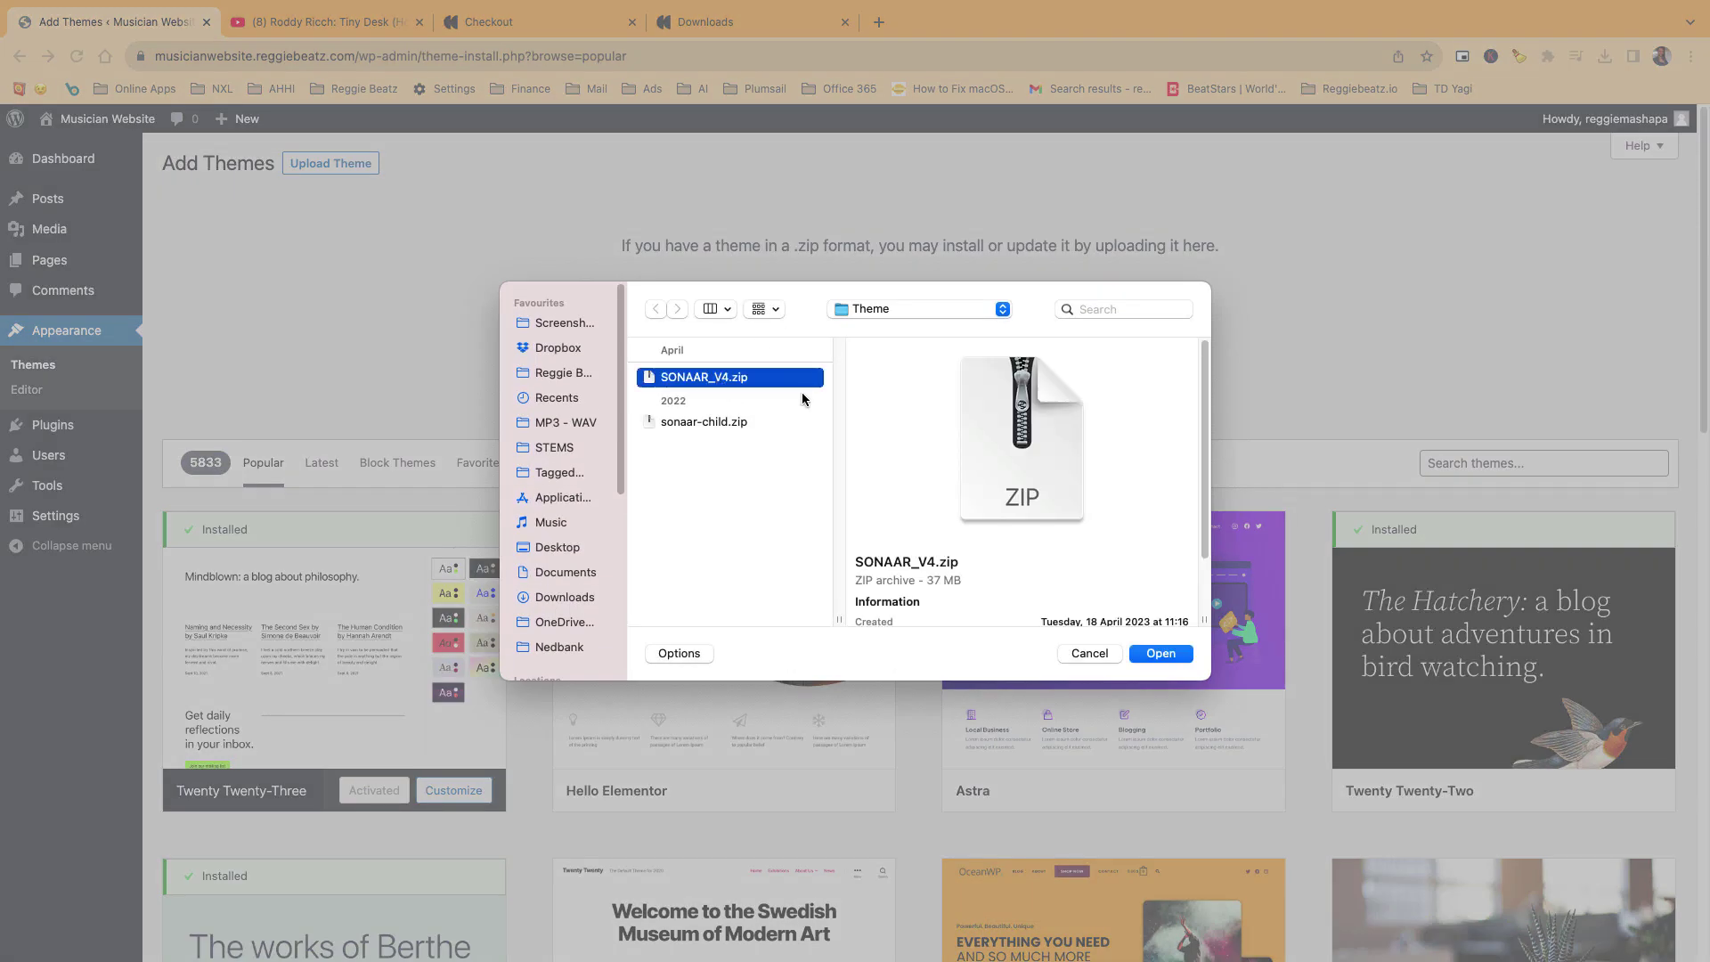
pyautogui.click(1160, 653)
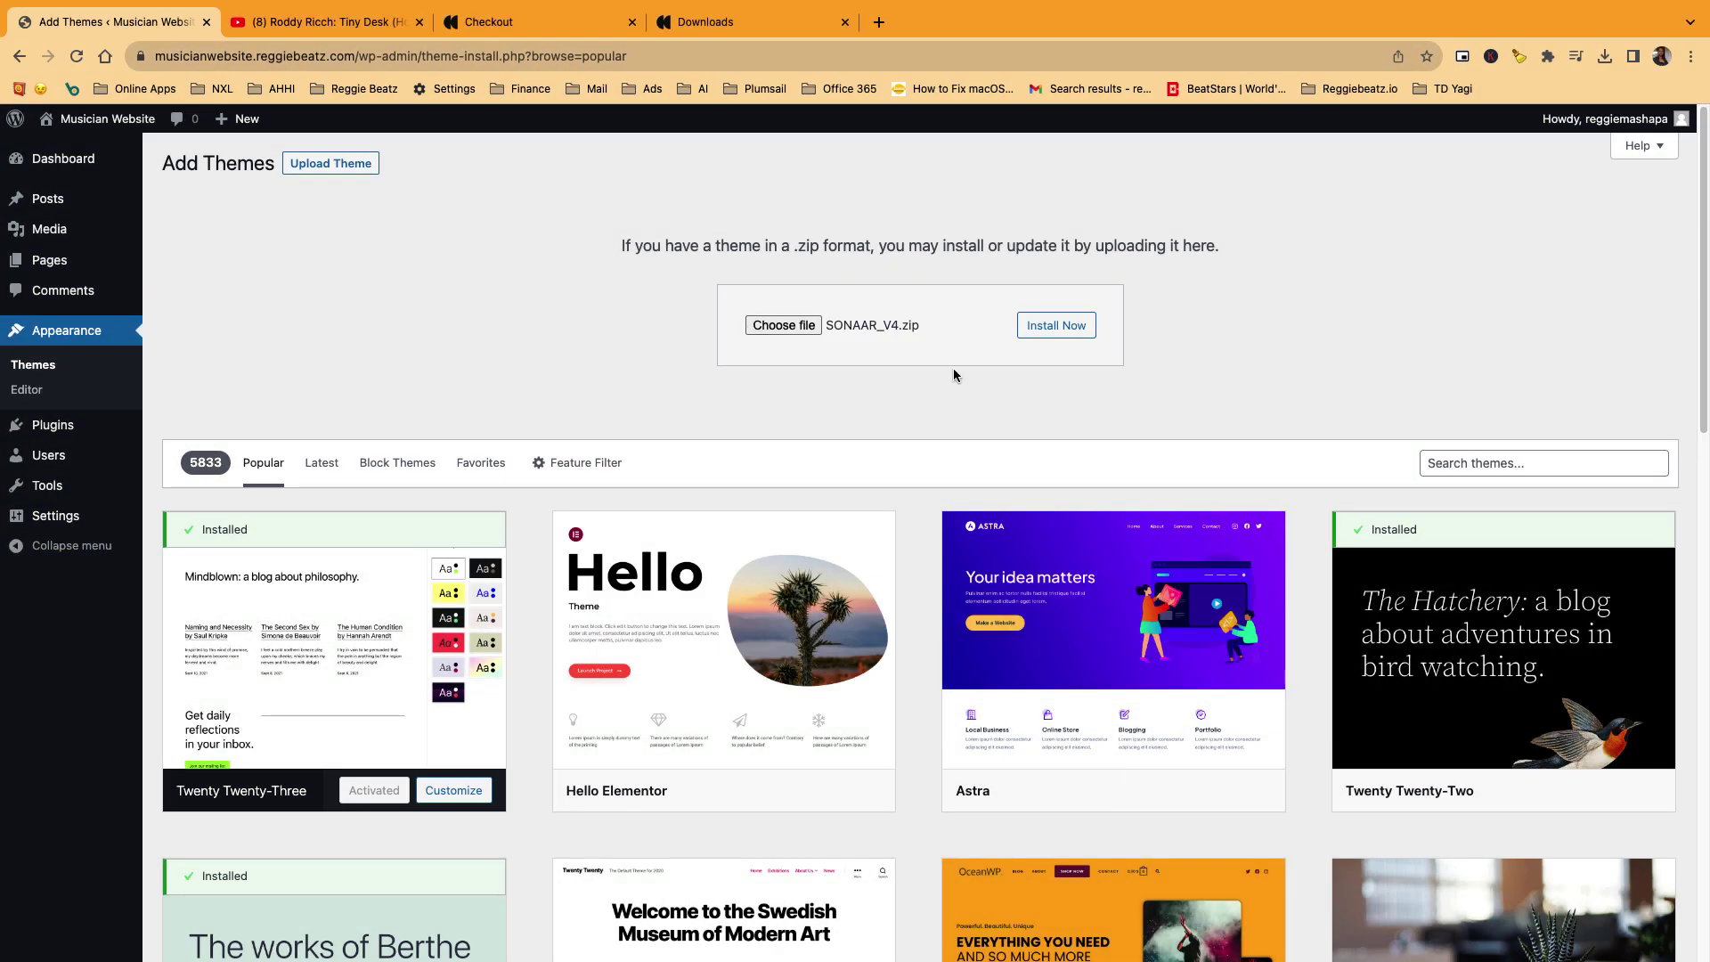
pyautogui.click(1064, 332)
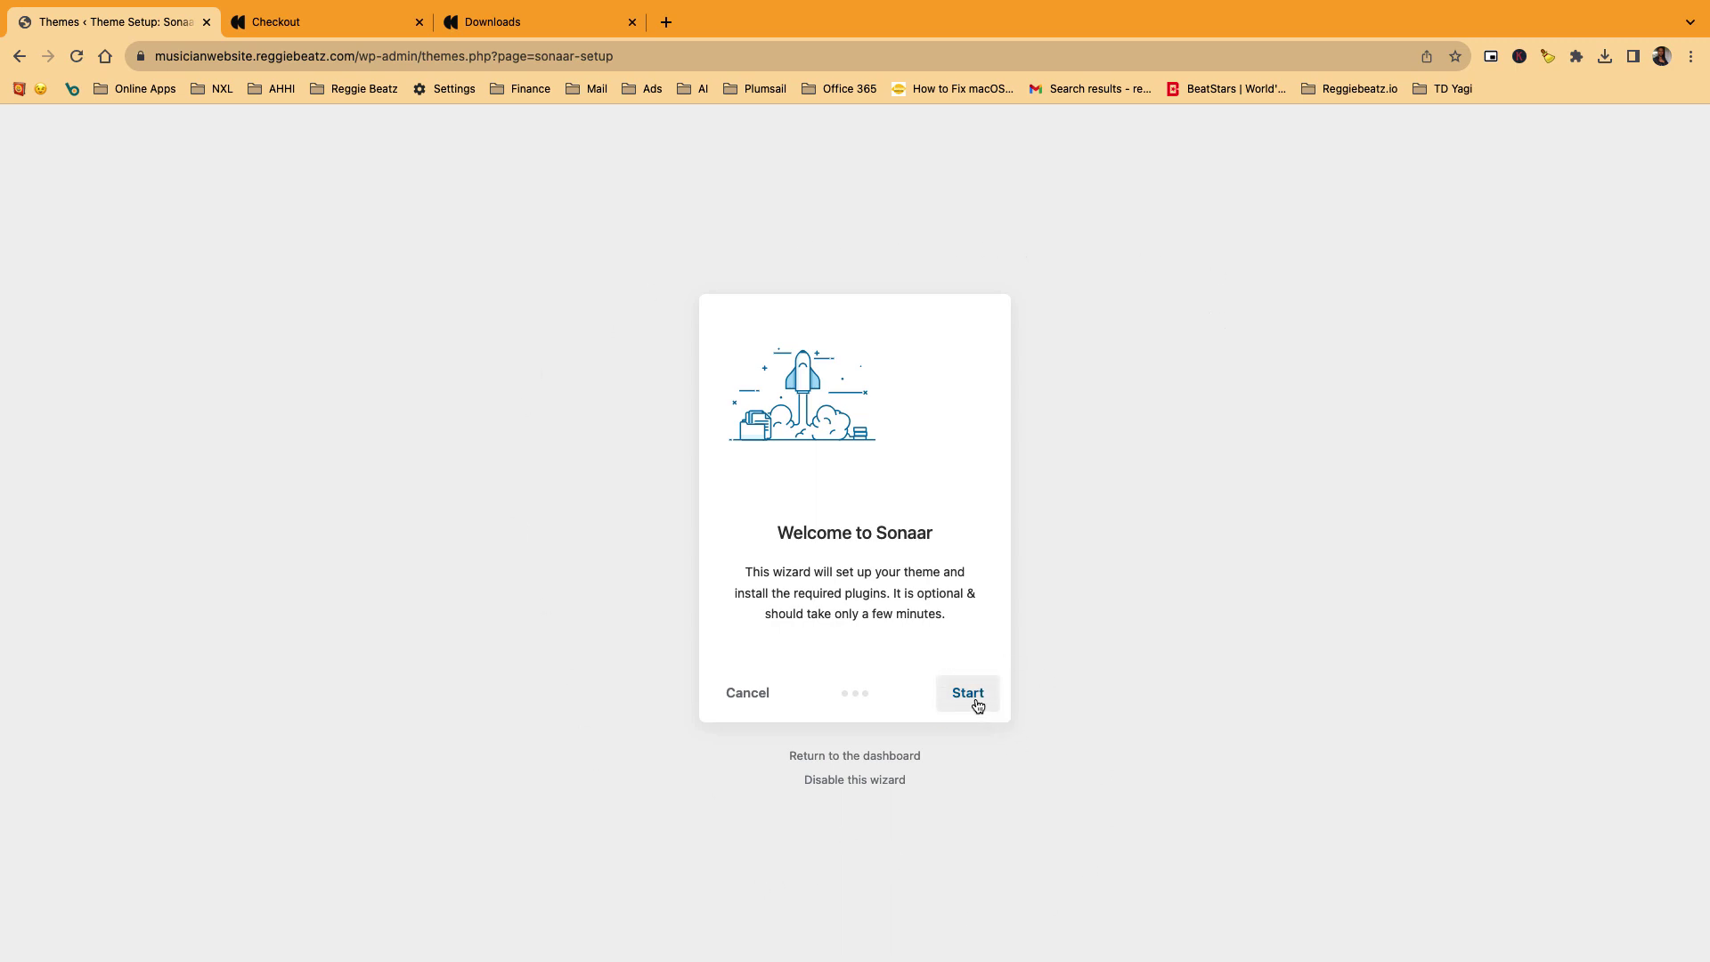
# - Run the wizard's child theme and recommended plugin installs, then proceed to license activation
pyautogui.click(967, 693)
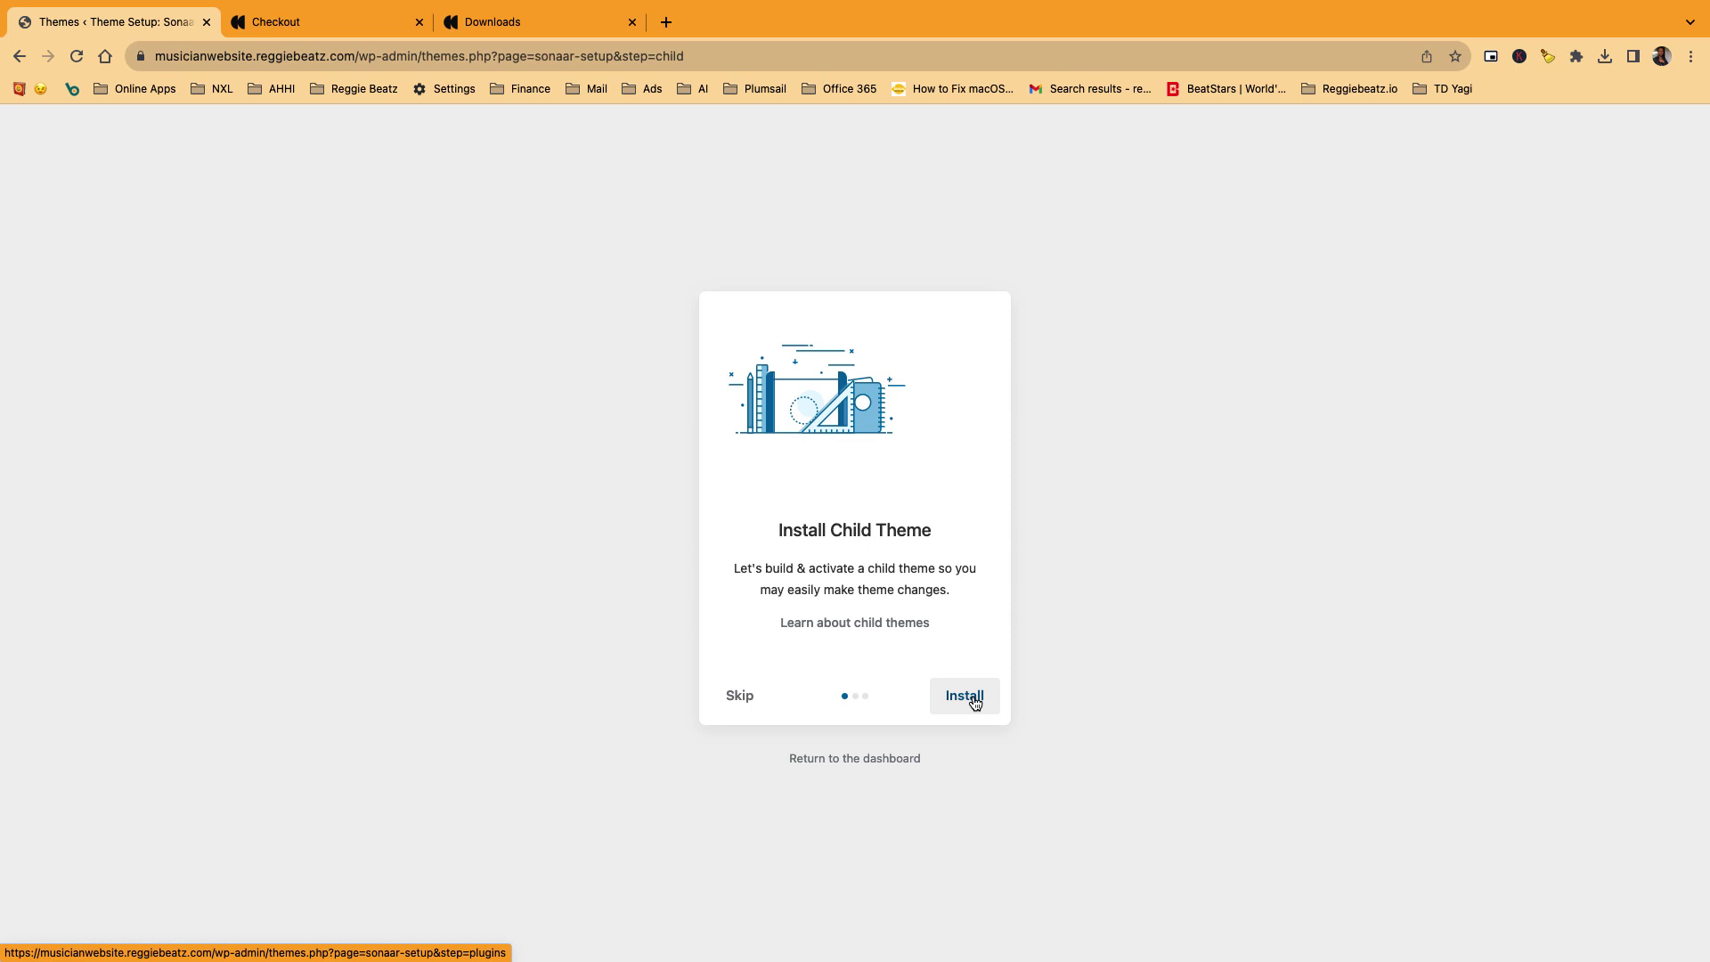
pyautogui.click(974, 699)
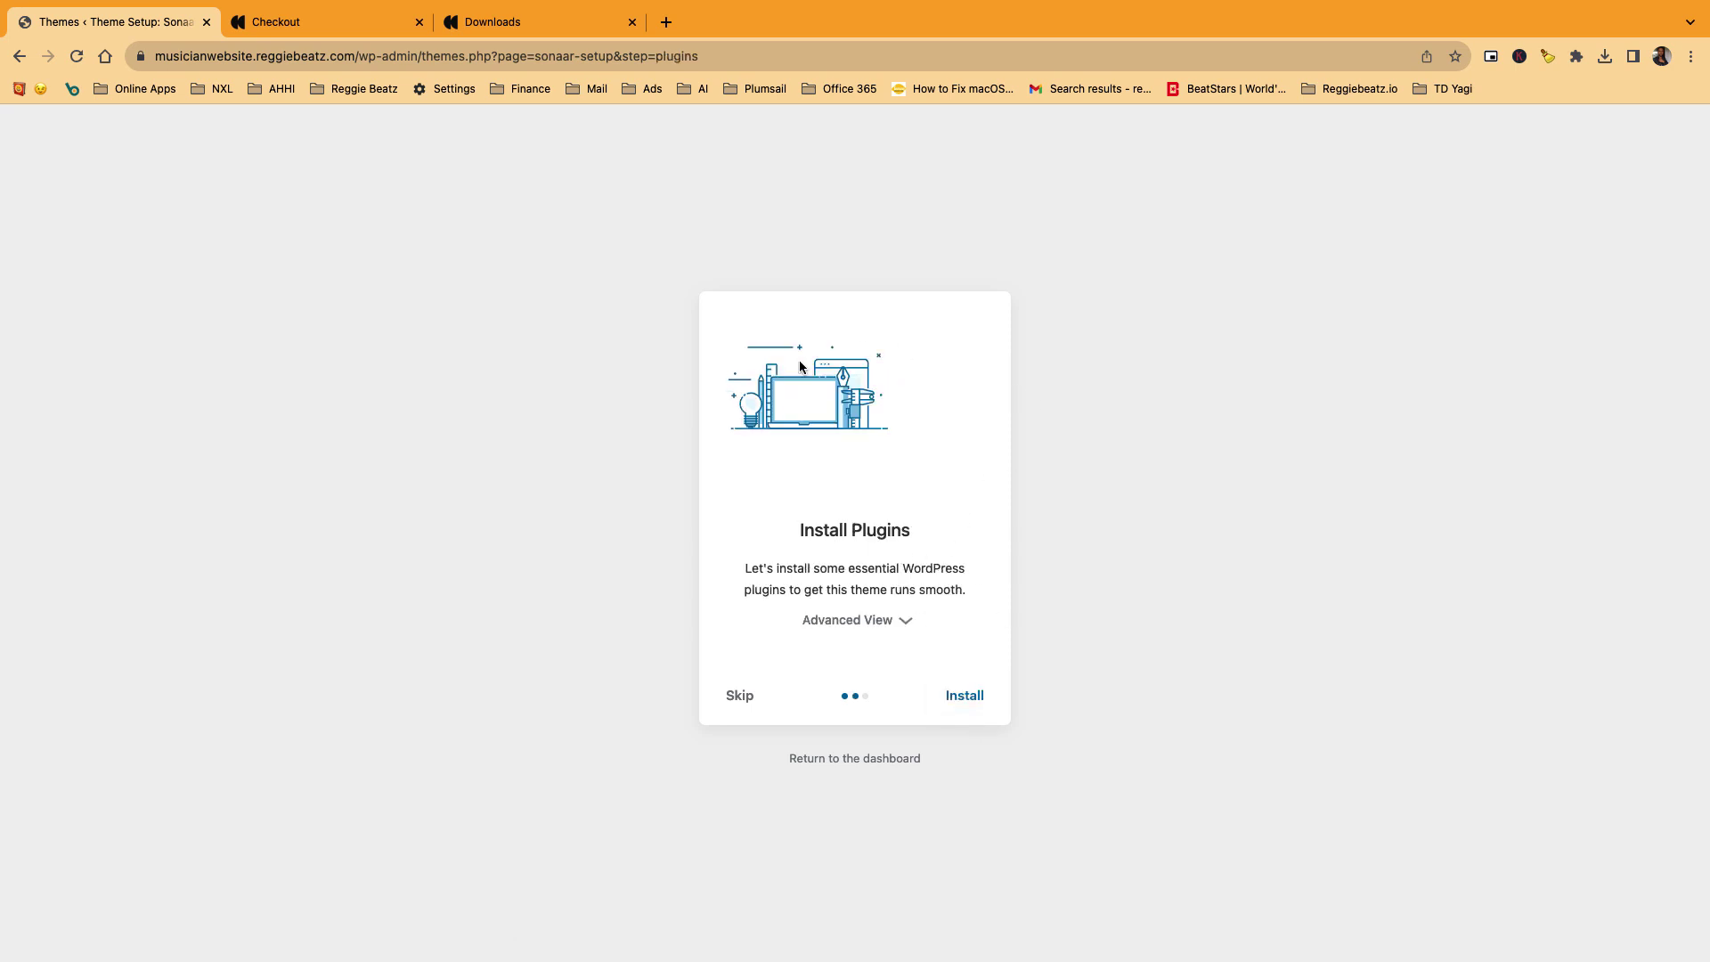
pyautogui.click(978, 710)
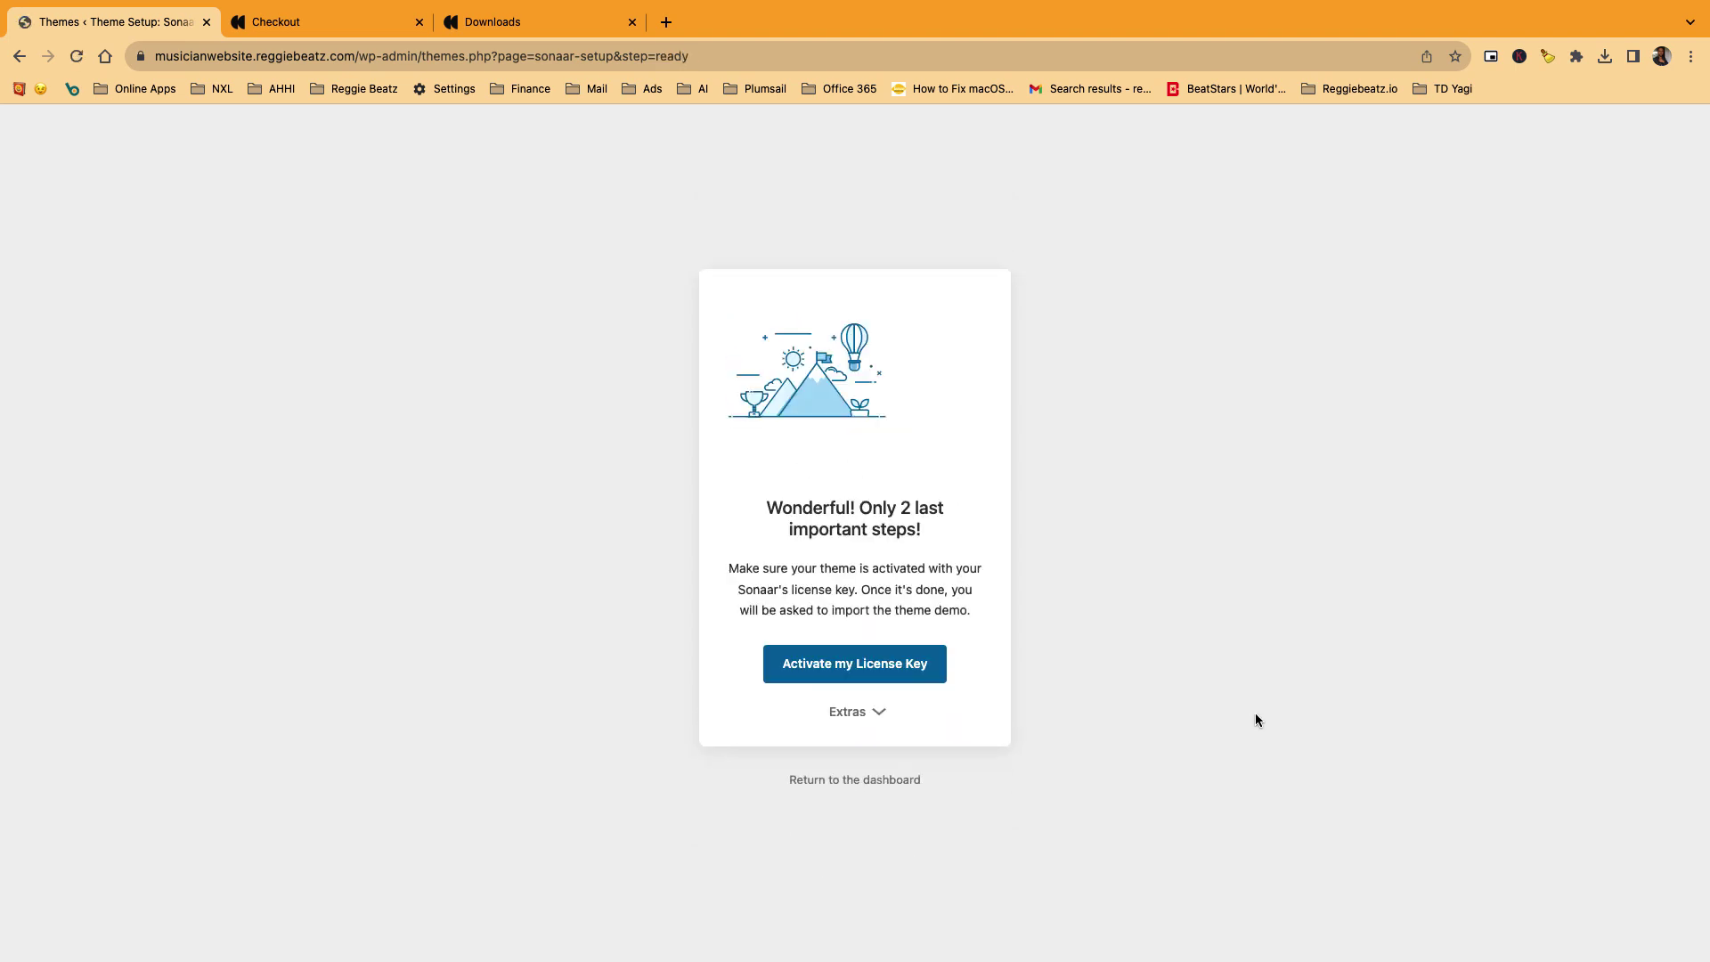
pyautogui.click(854, 664)
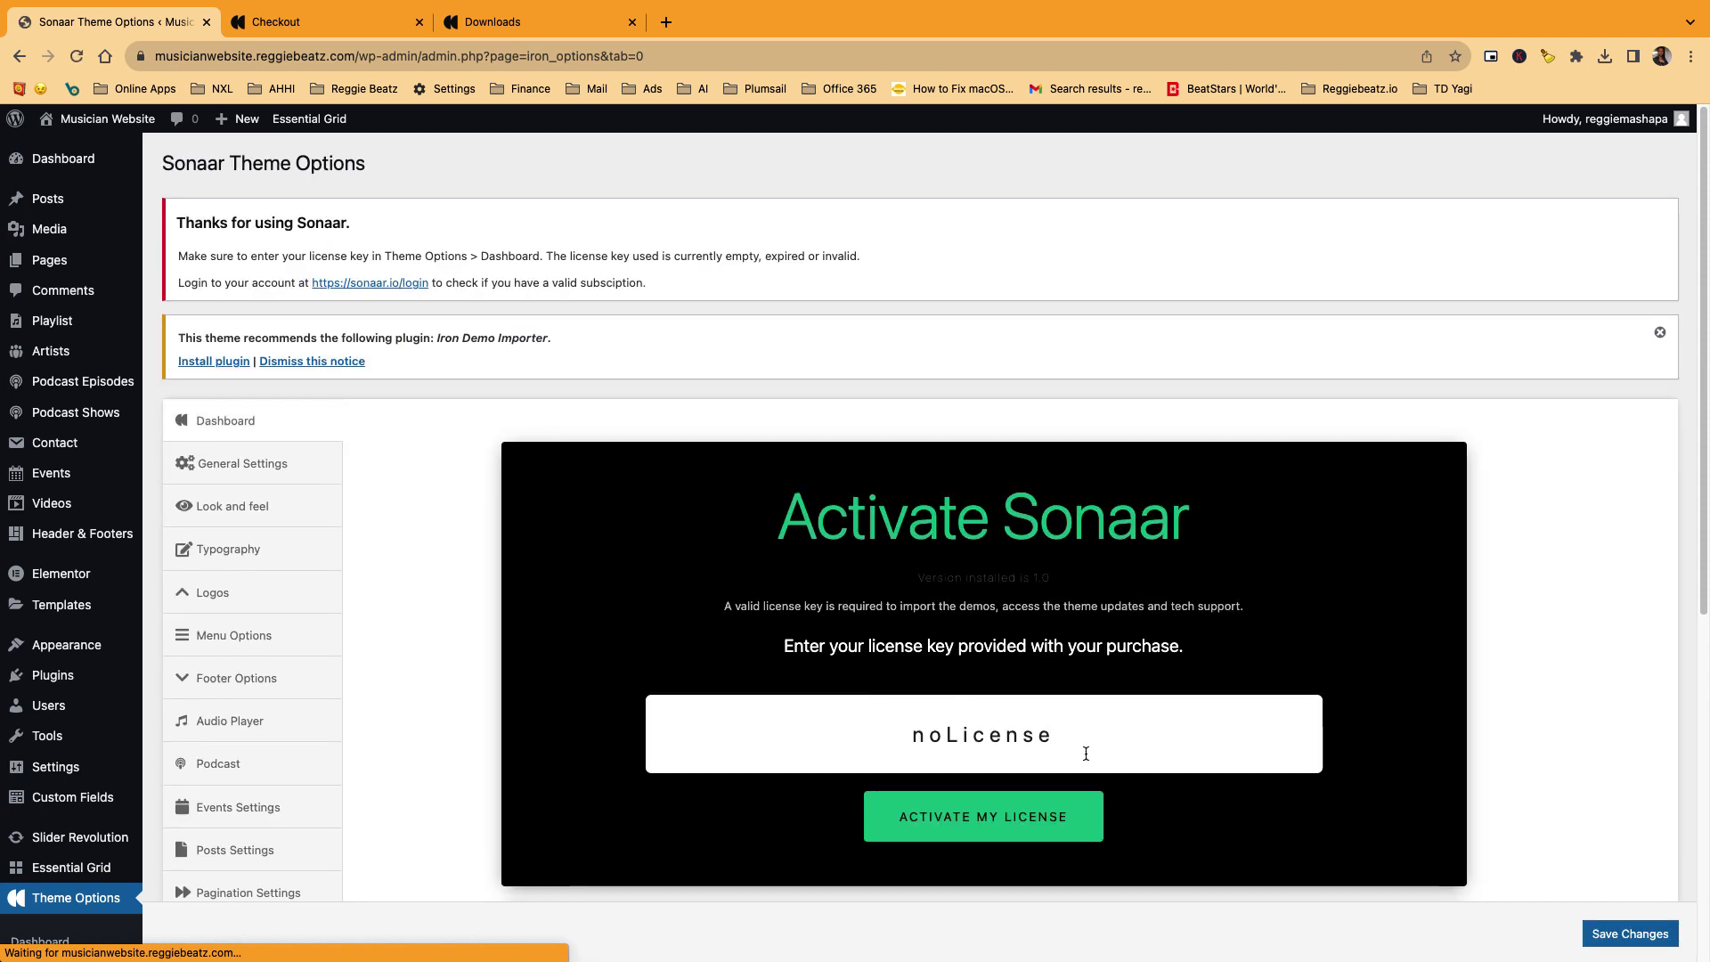
# - Reach the Sonaar.io account's License Keys page from the downloads tab
pyautogui.click(322, 23)
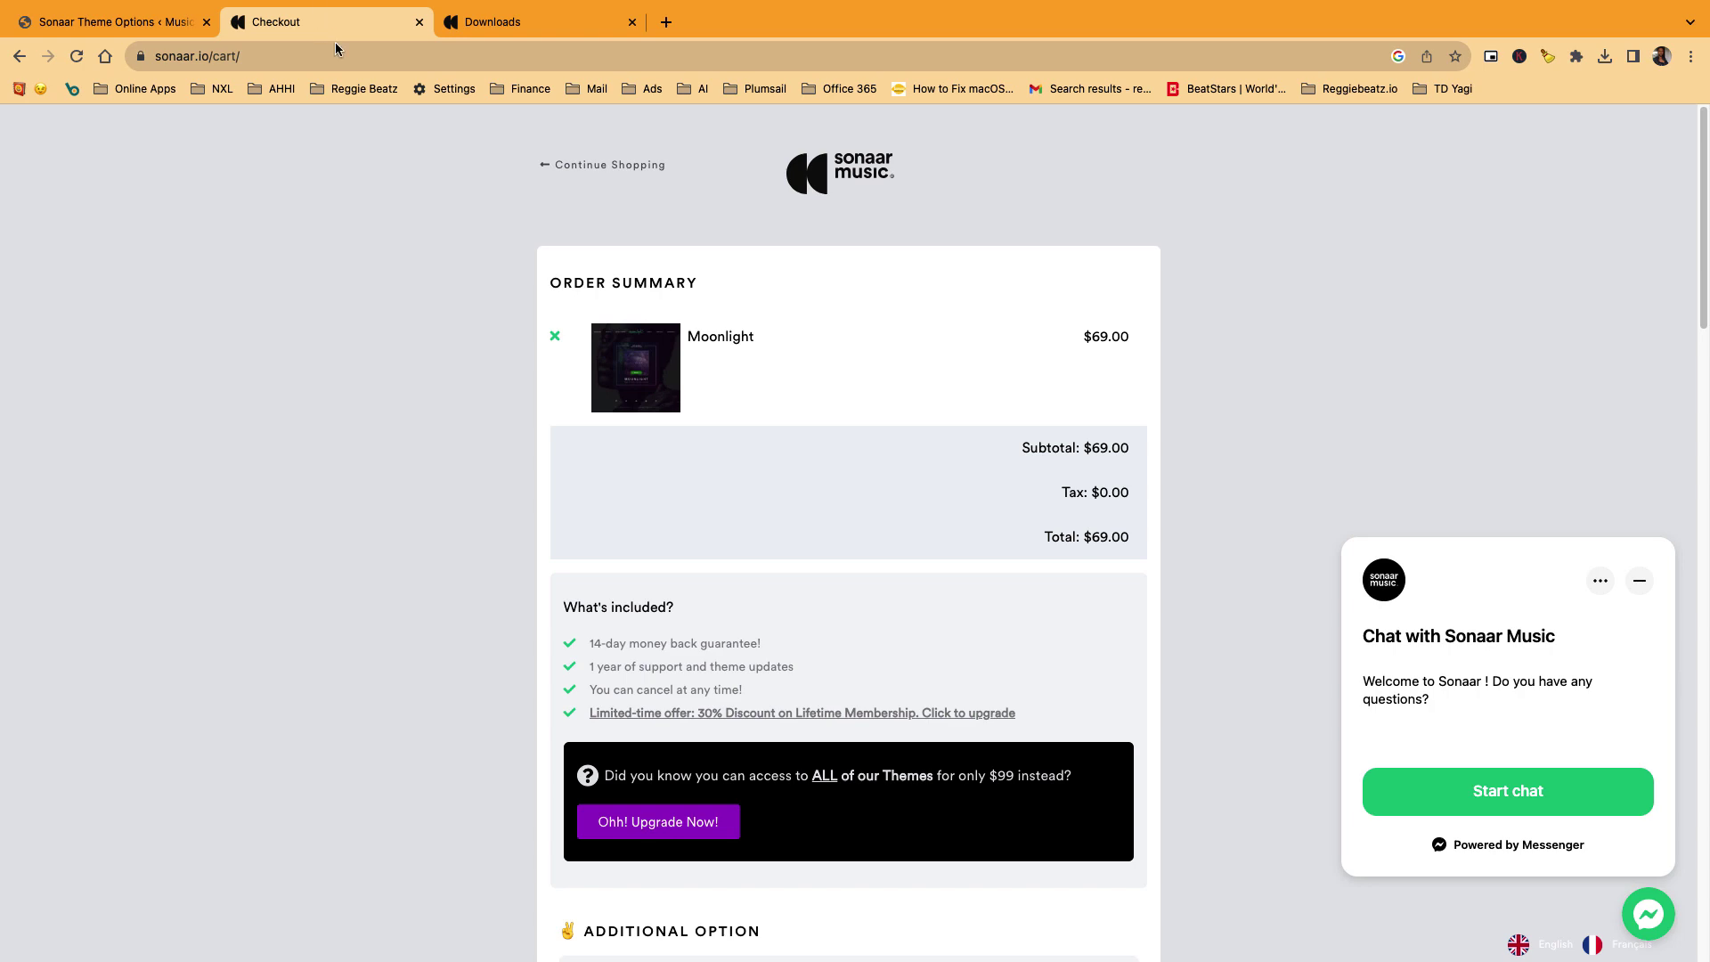
pyautogui.click(594, 28)
pyautogui.scroll(3, 579, 320)
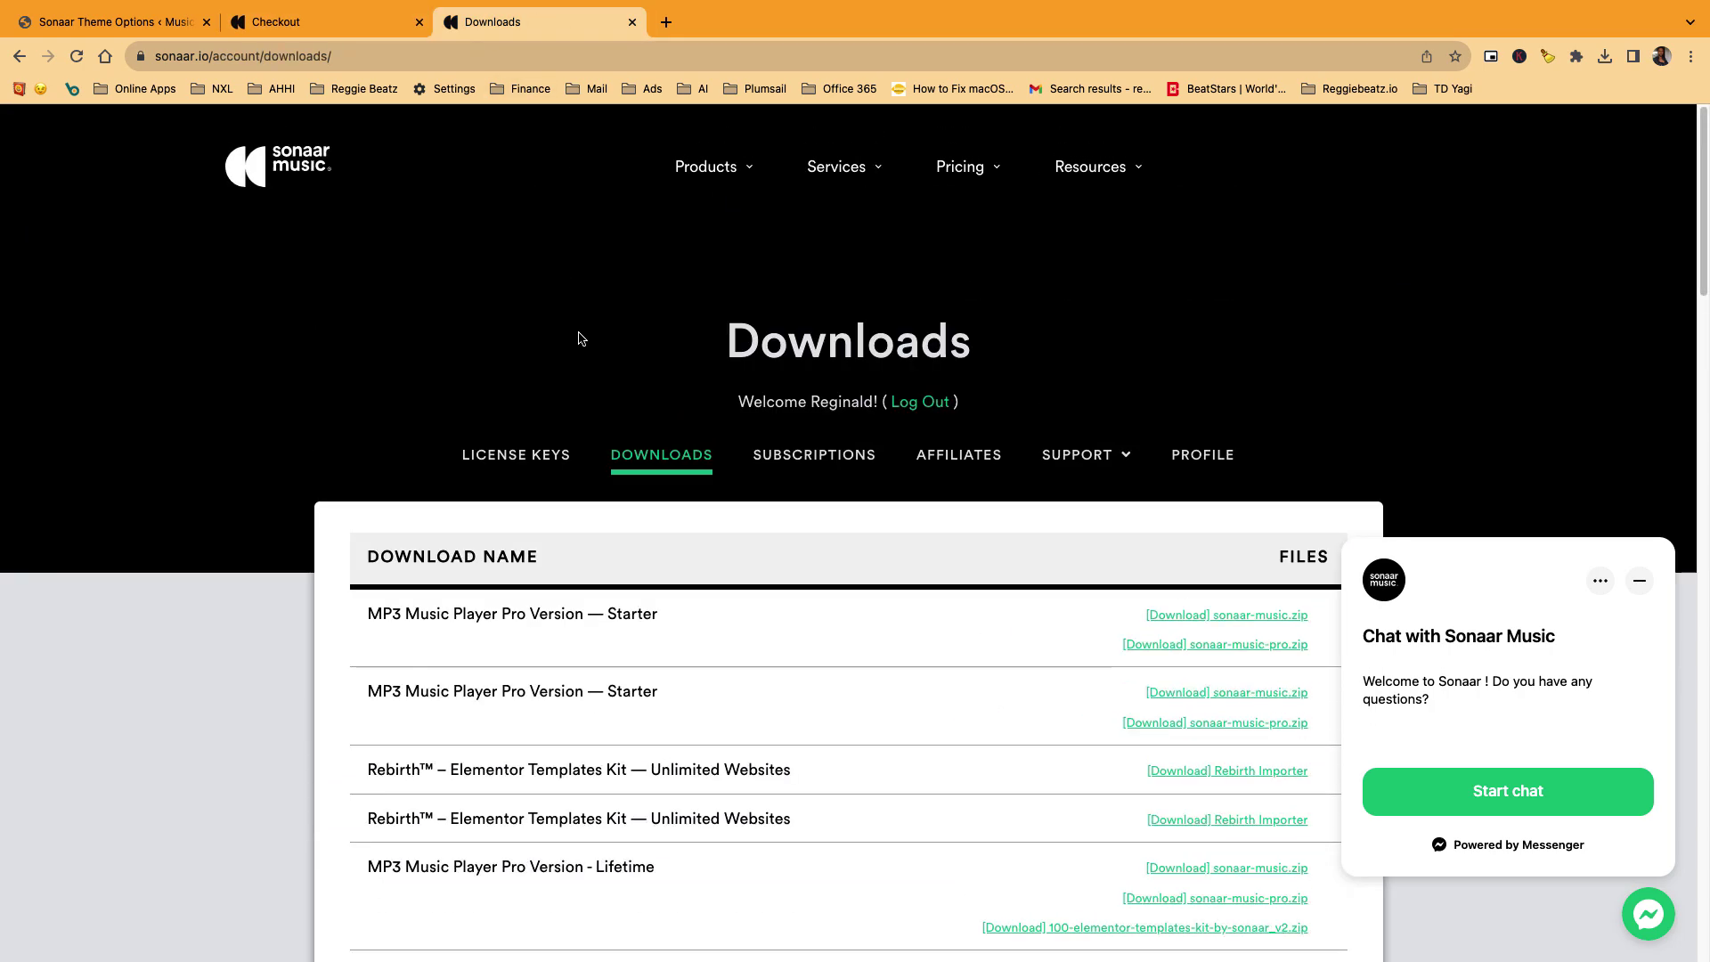
pyautogui.click(842, 466)
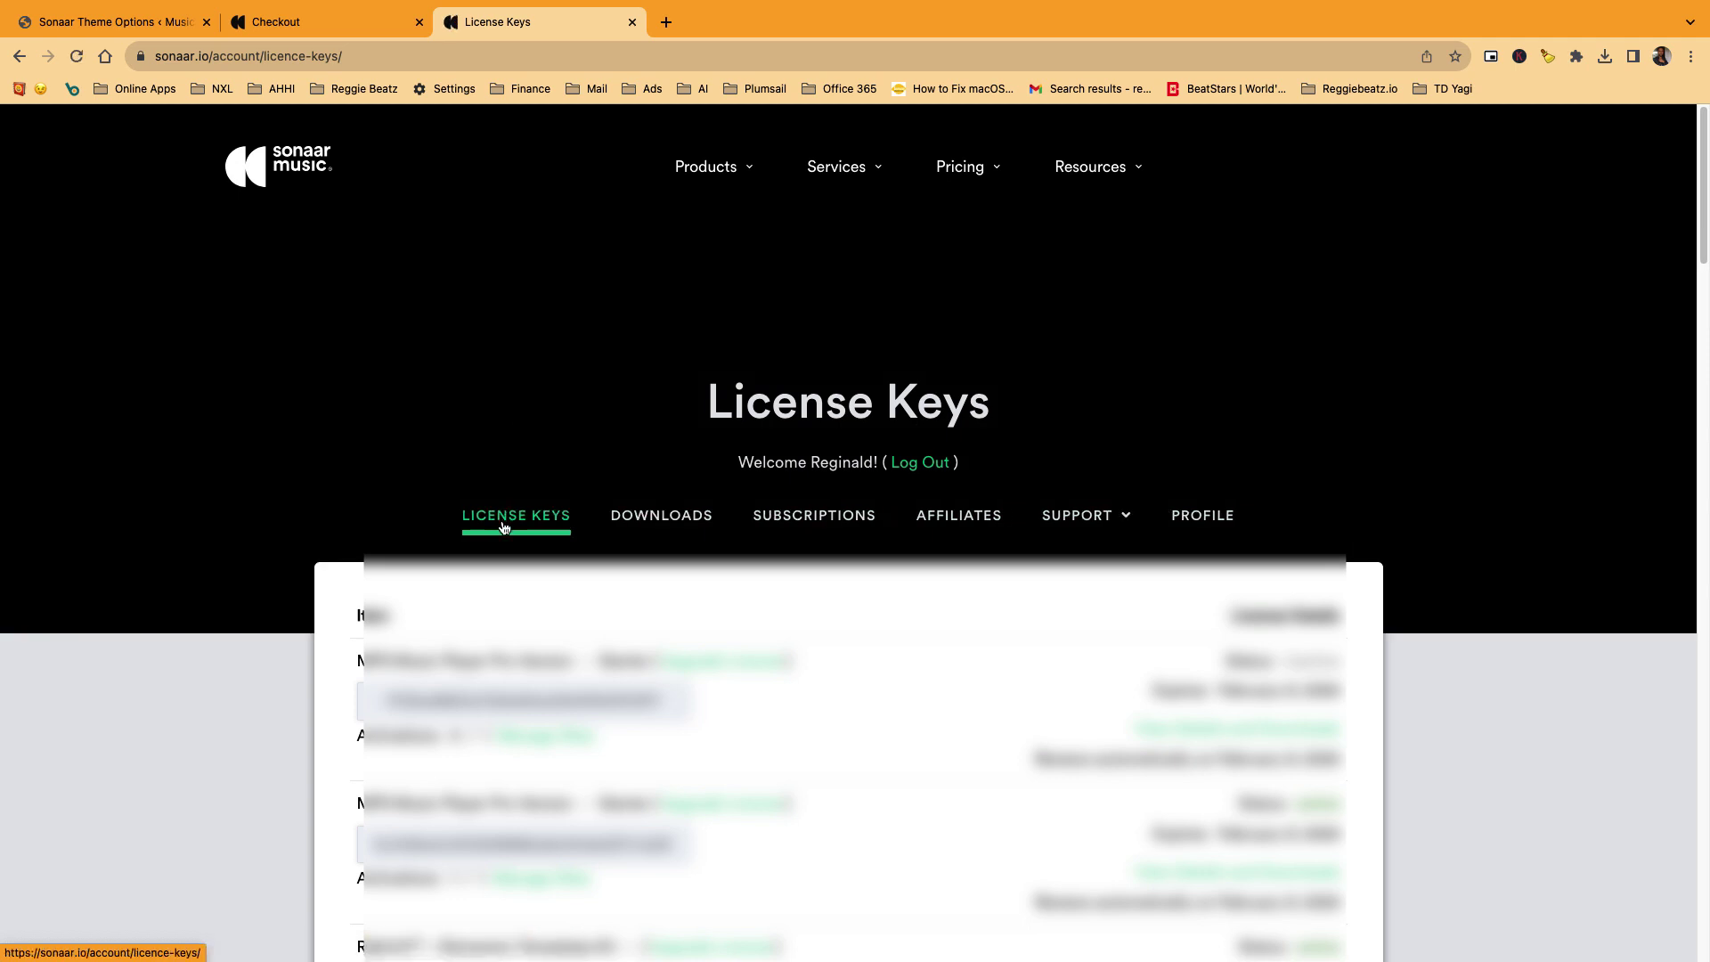
pyautogui.click(374, 58)
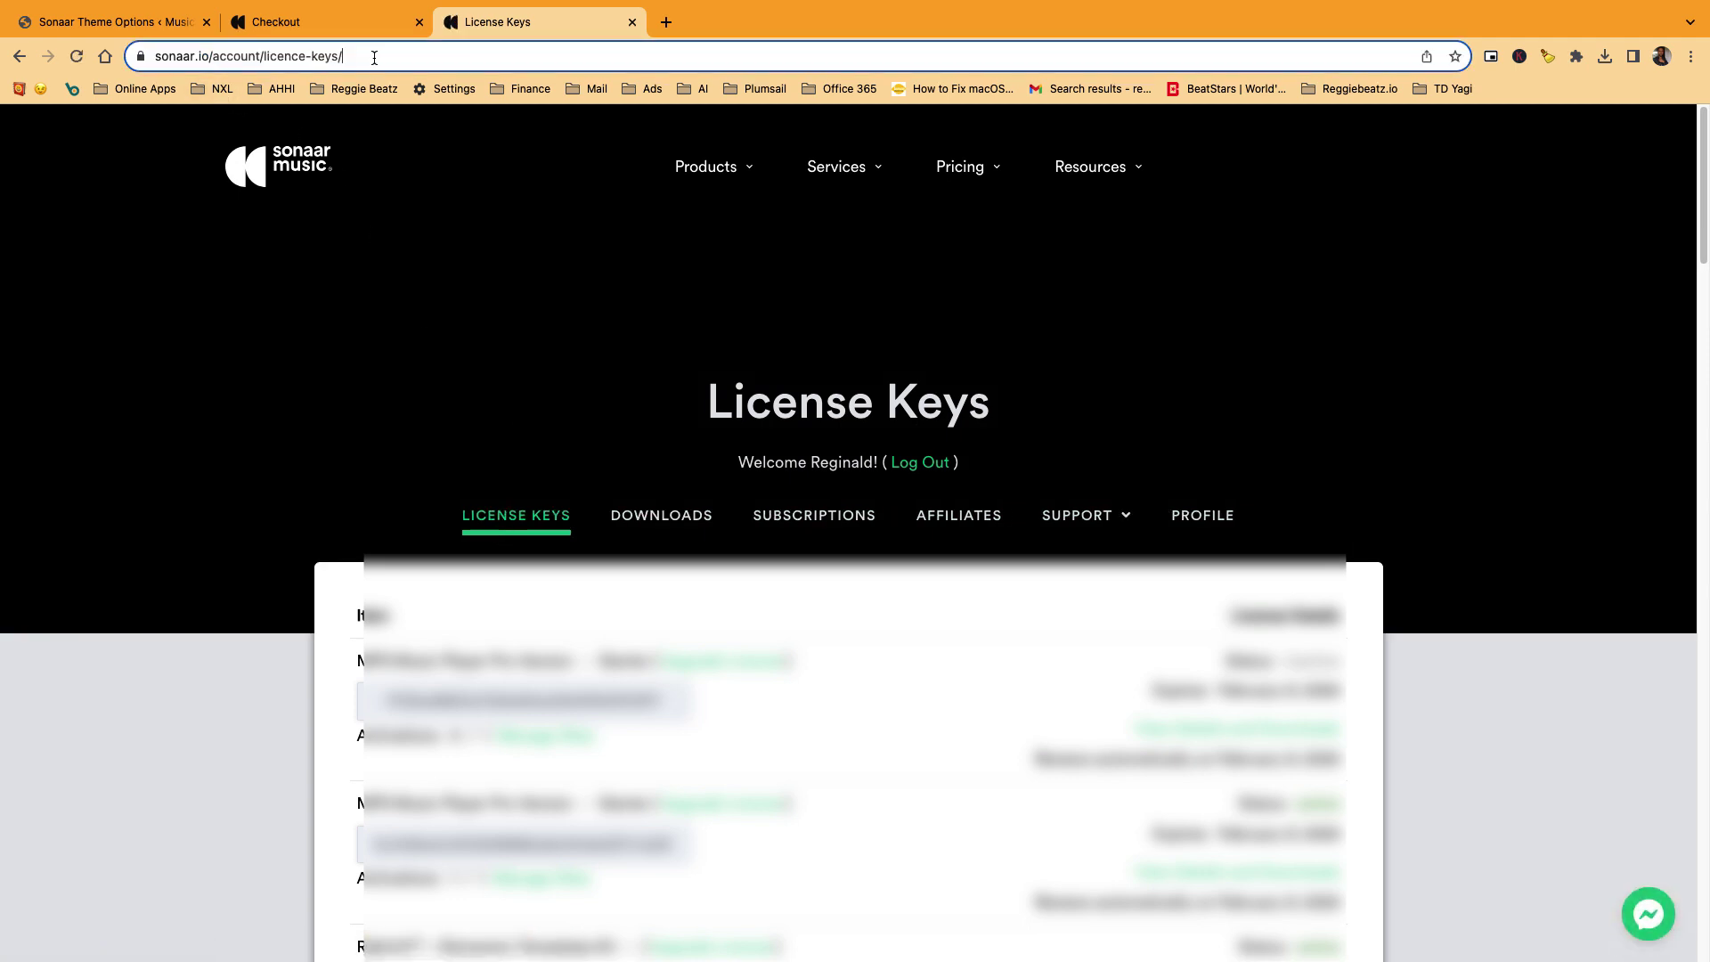
pyautogui.press('super+a')
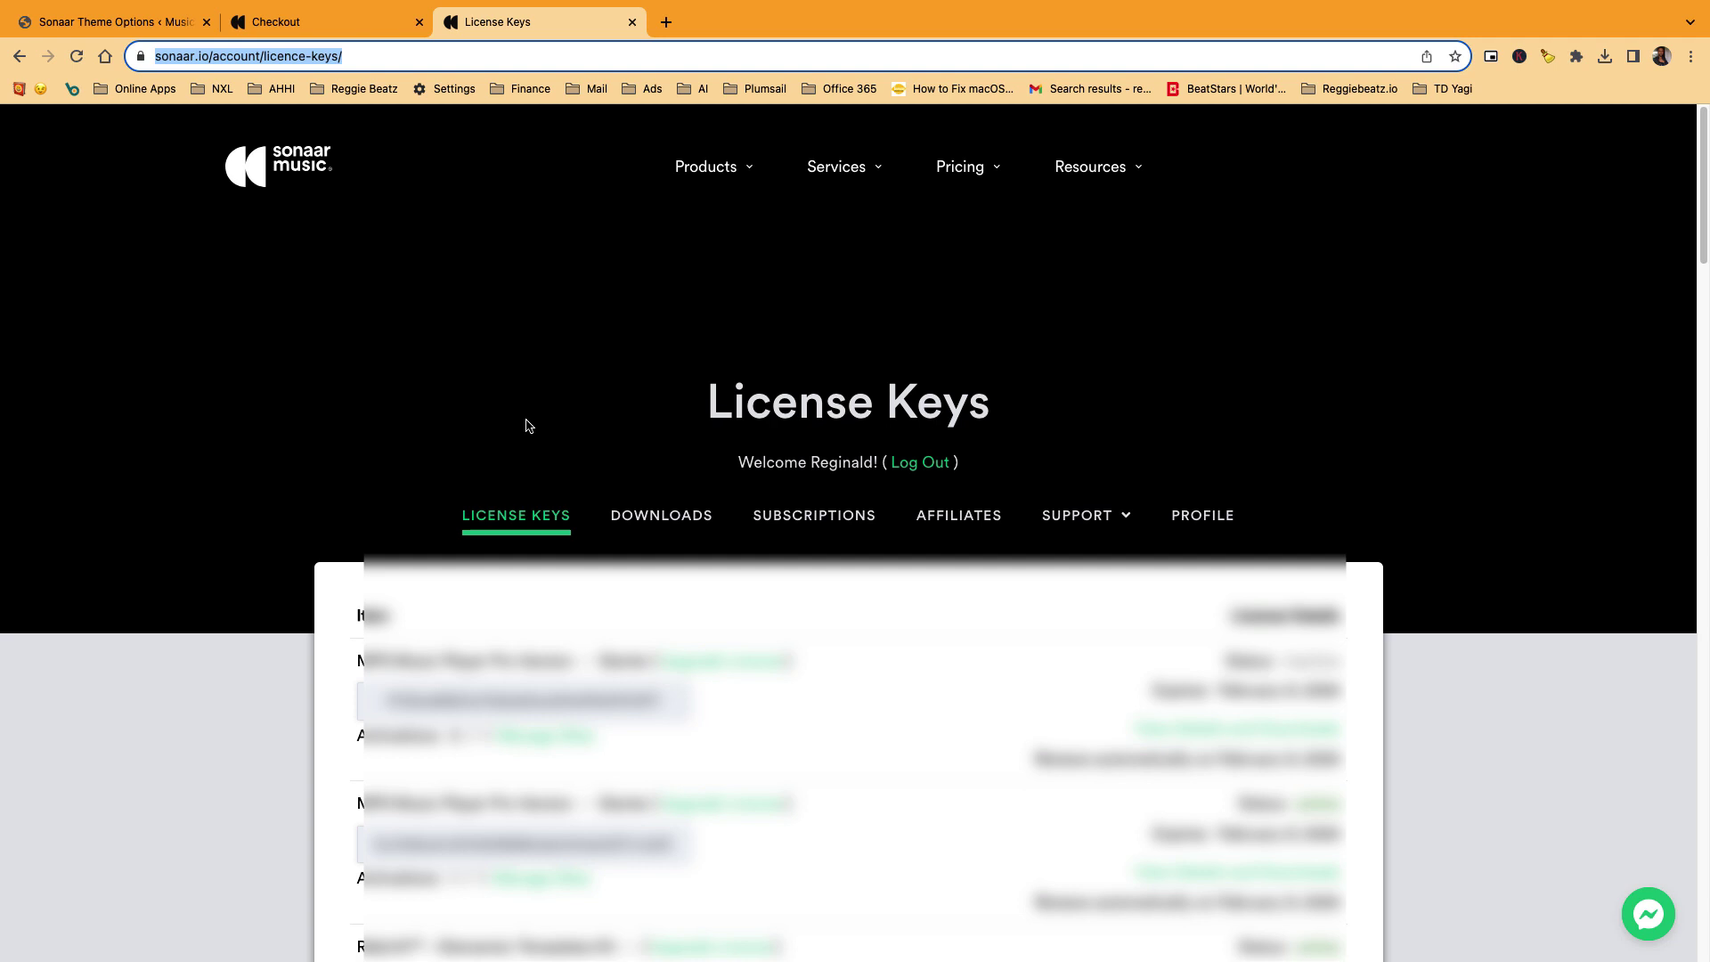
pyautogui.scroll(-5, 534, 421)
pyautogui.scroll(-3, 541, 441)
pyautogui.scroll(-2, 588, 521)
# - Copy the Lifetime license key and head back toward the WordPress tab
pyautogui.moveTo(679, 487); pyautogui.dragTo(369, 484)
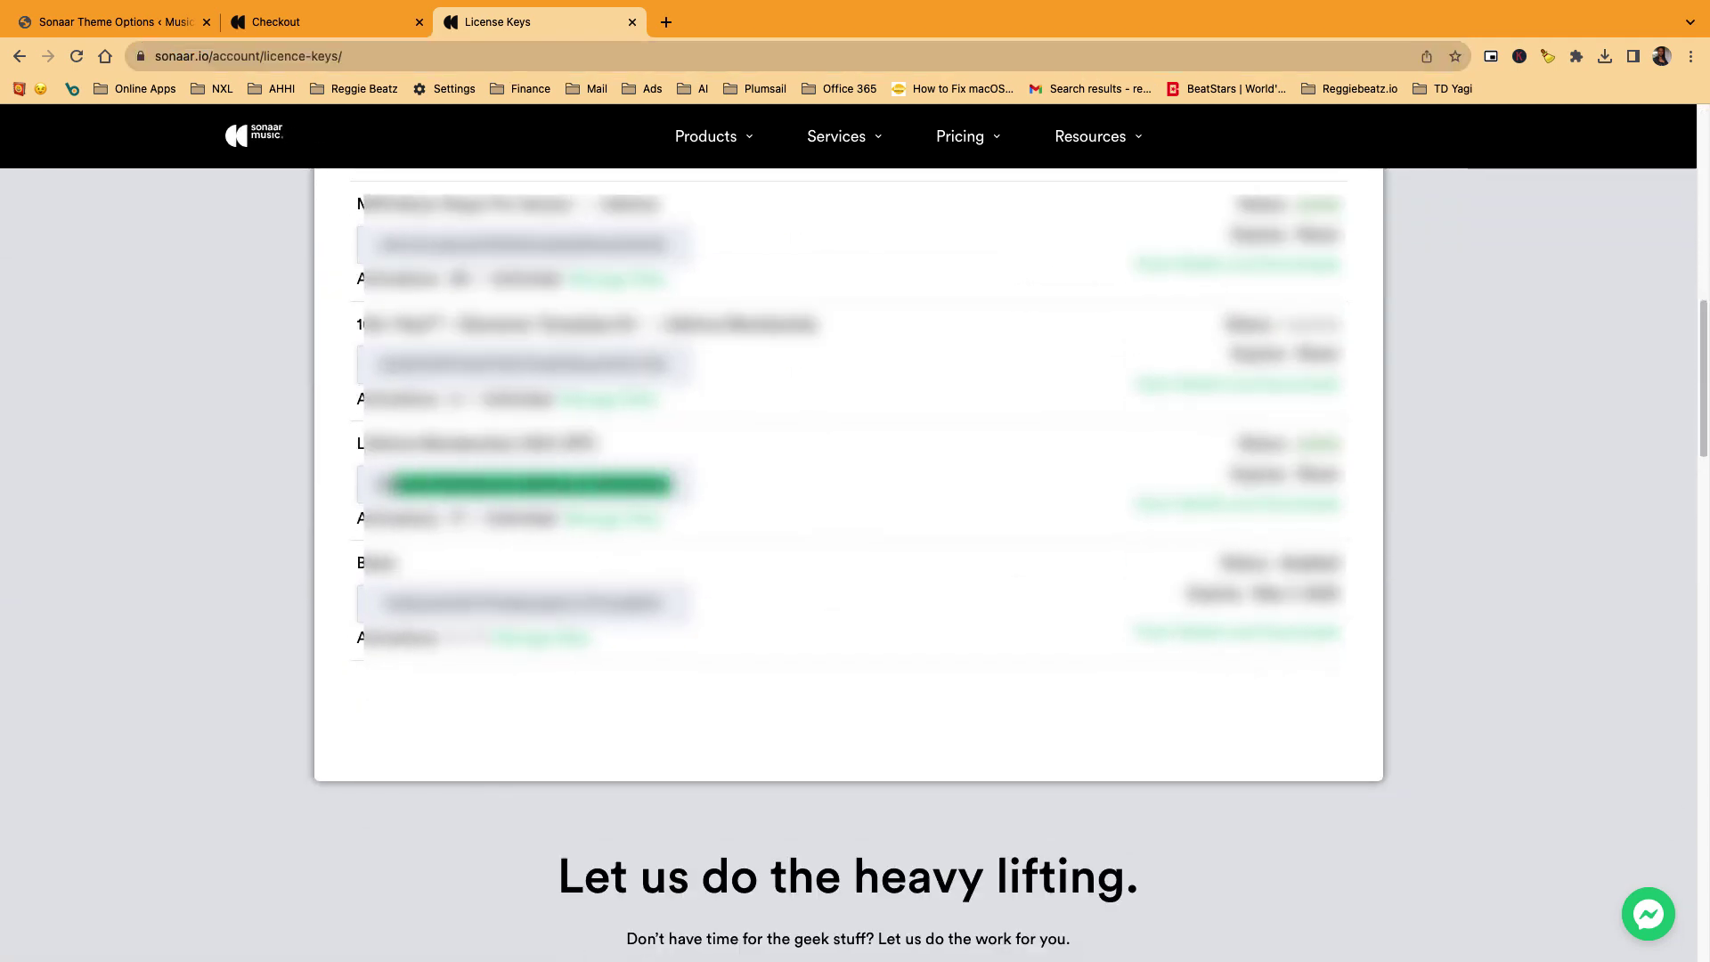
pyautogui.click(307, 25)
# - Paste the license key in Theme Options, activate it, and reload to confirm it is valid
pyautogui.click(117, 21)
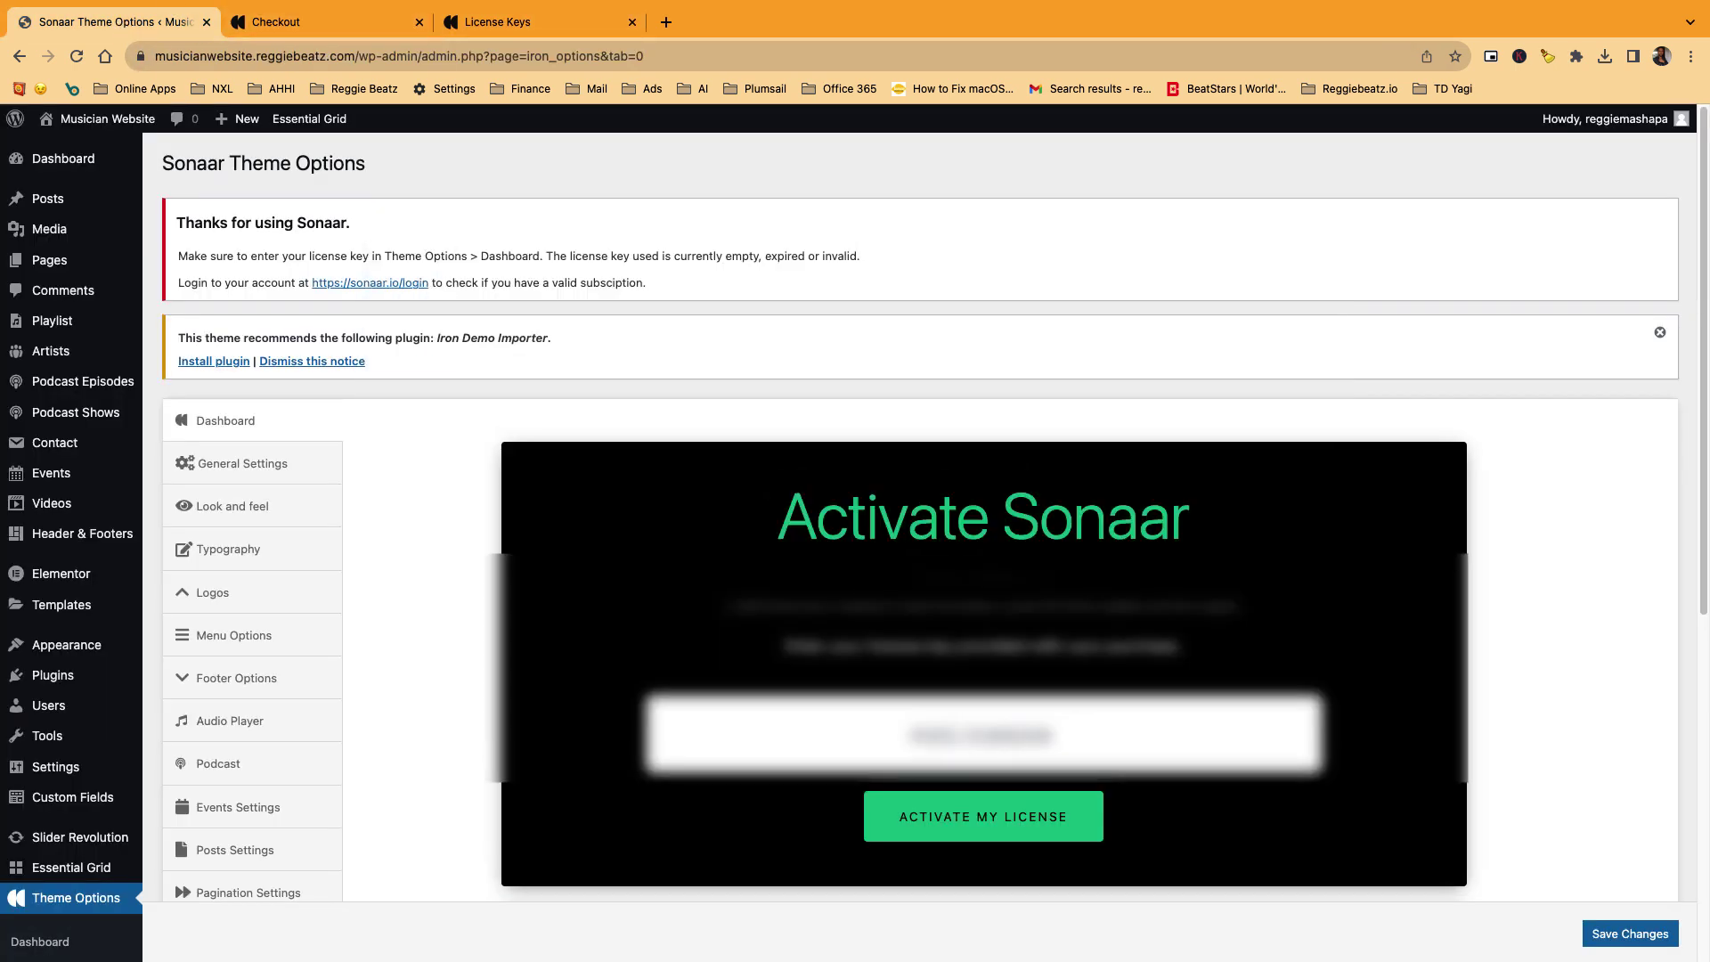
pyautogui.moveTo(1105, 722); pyautogui.dragTo(908, 735)
pyautogui.hotkey('ctrl', 'v')
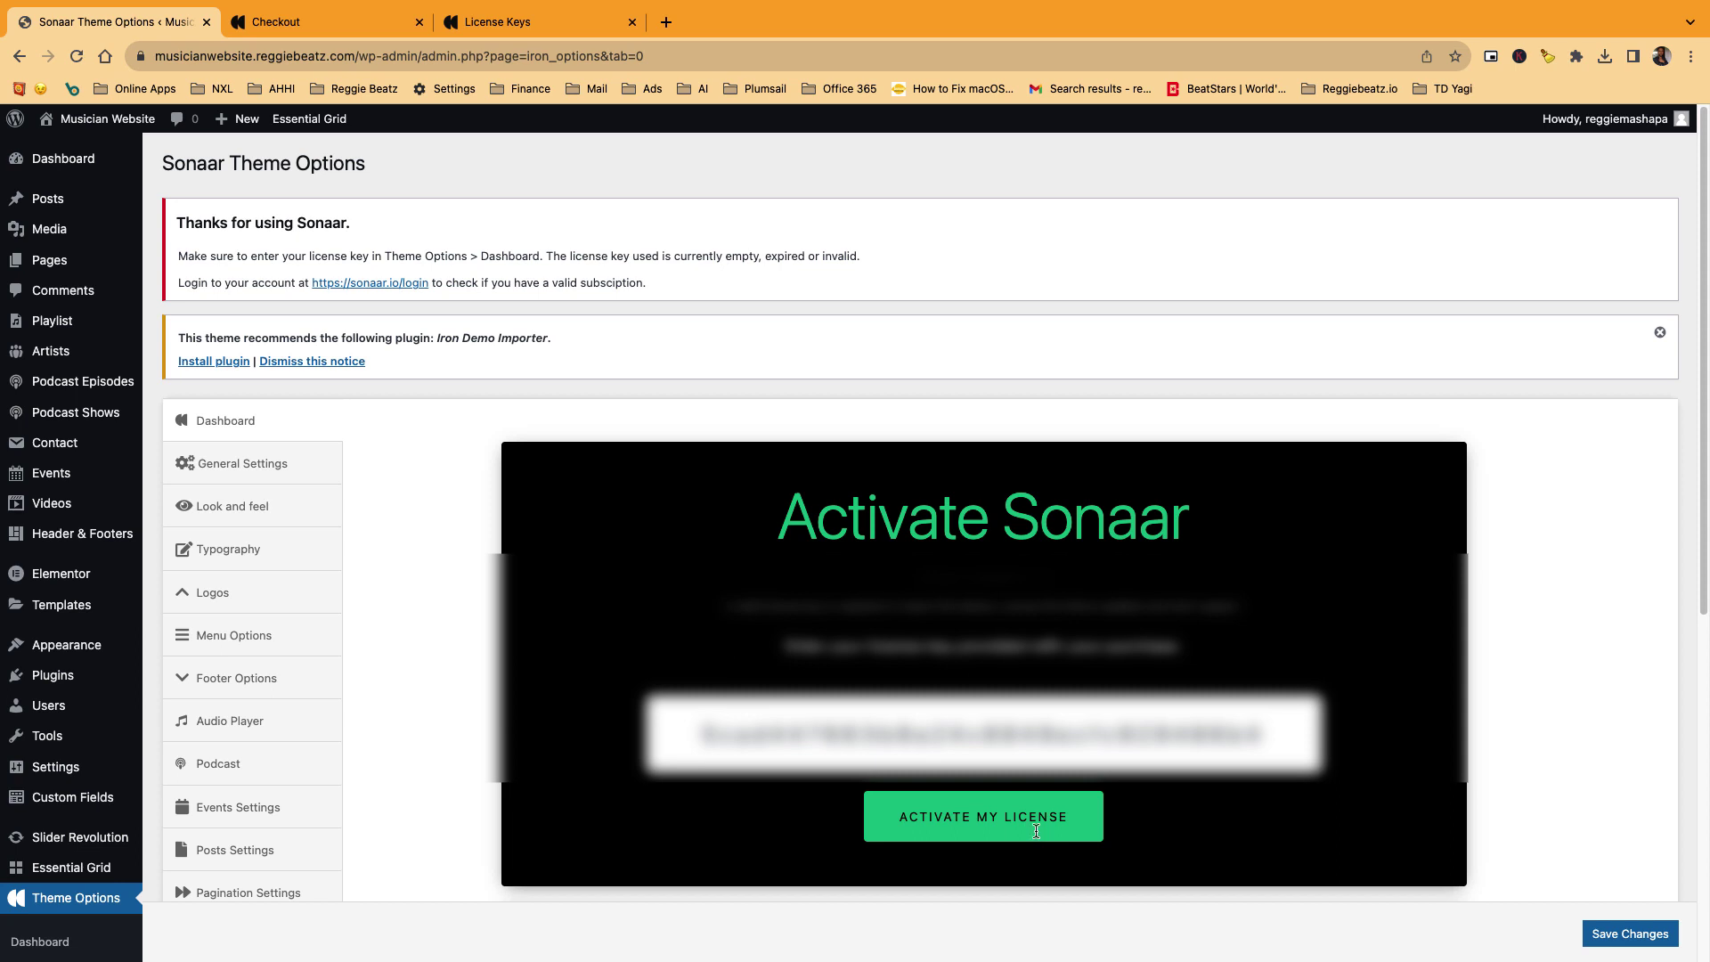
pyautogui.click(1036, 834)
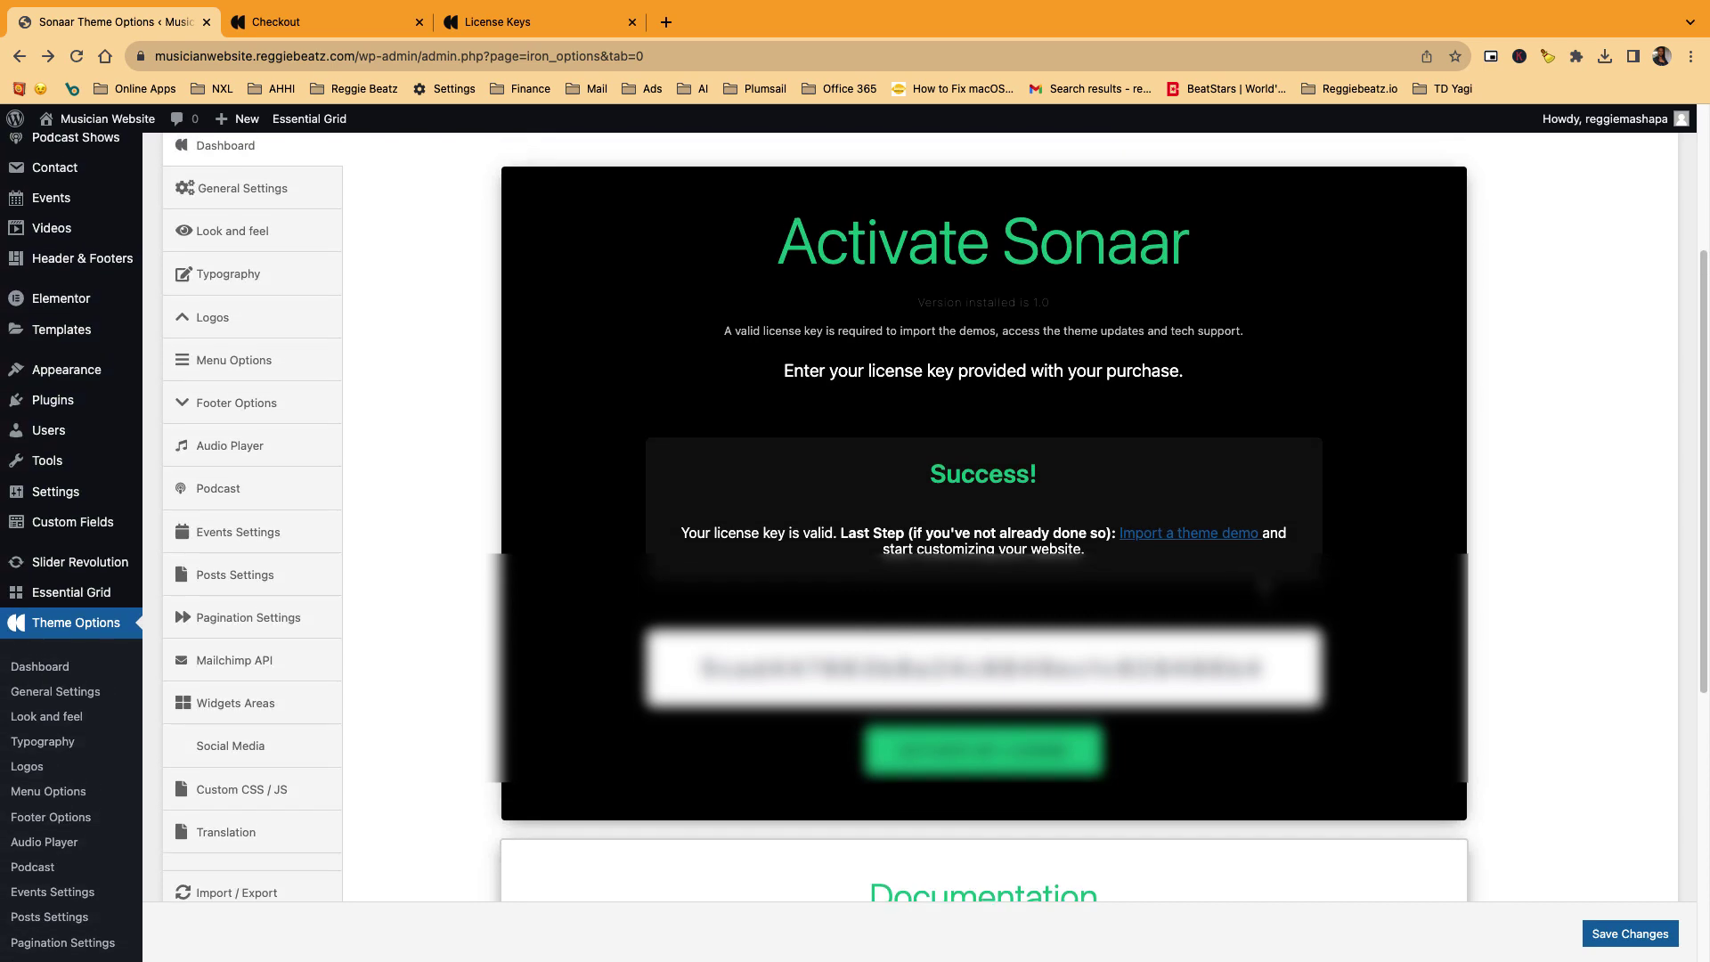
pyautogui.click(1226, 525)
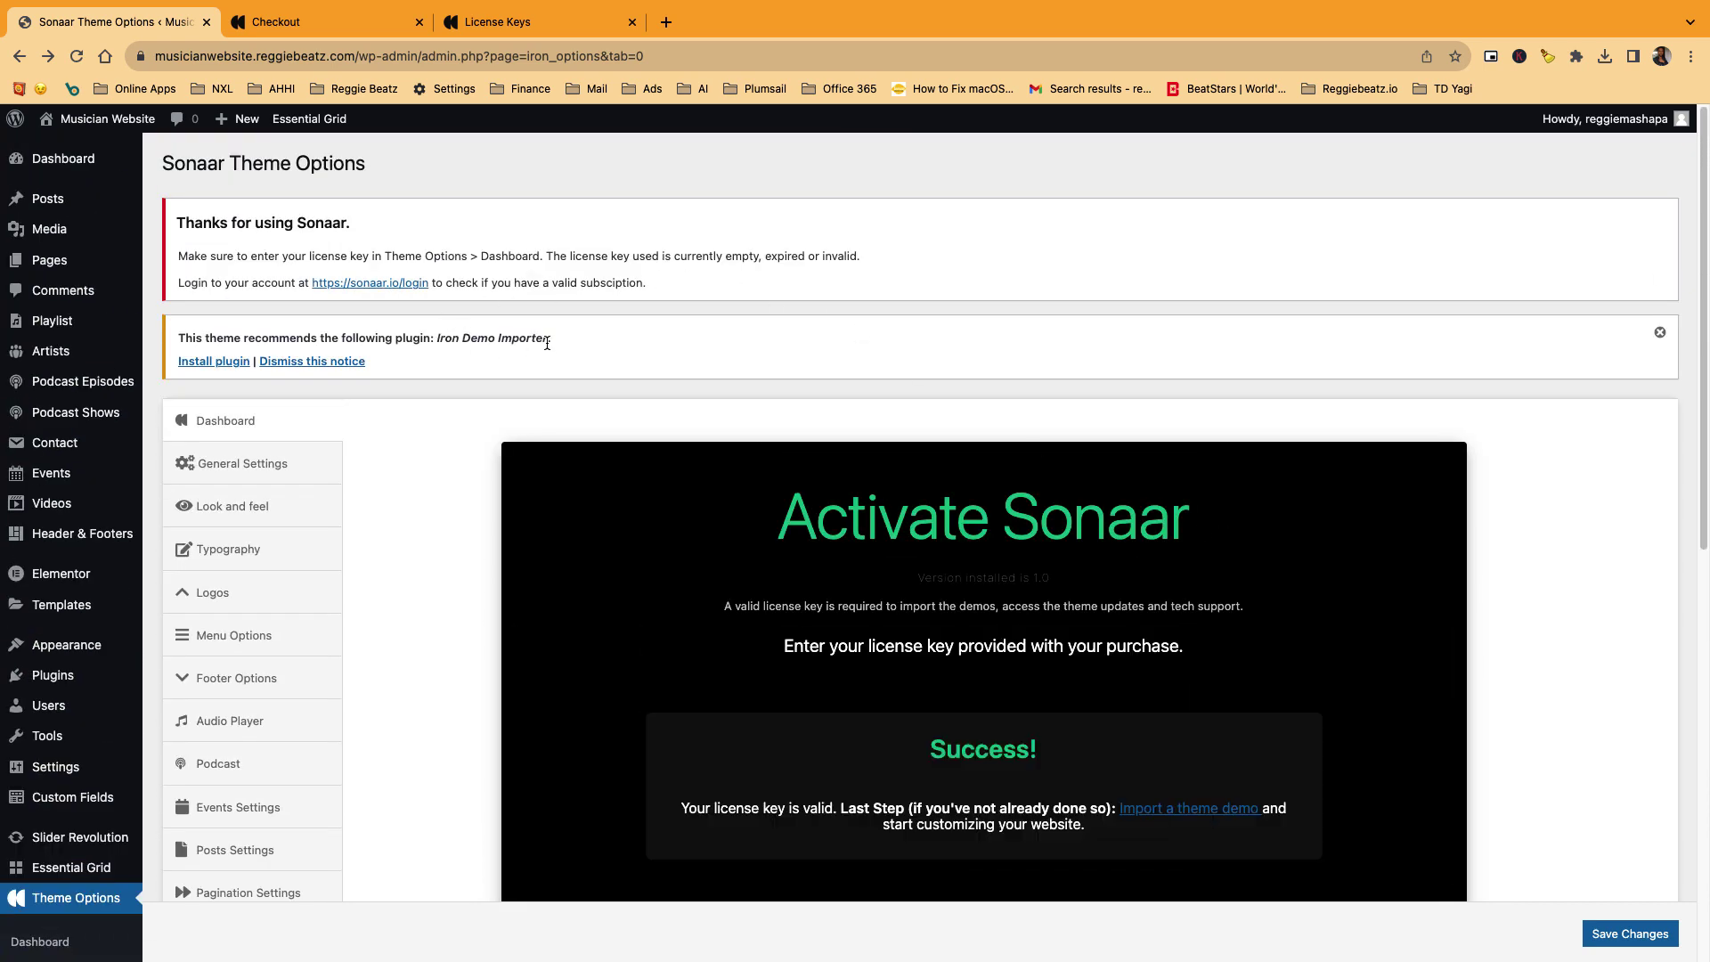
# - Install the recommended Iron Demo Importer plugin and go to the Sonaar Theme Options dashboard
pyautogui.click(214, 360)
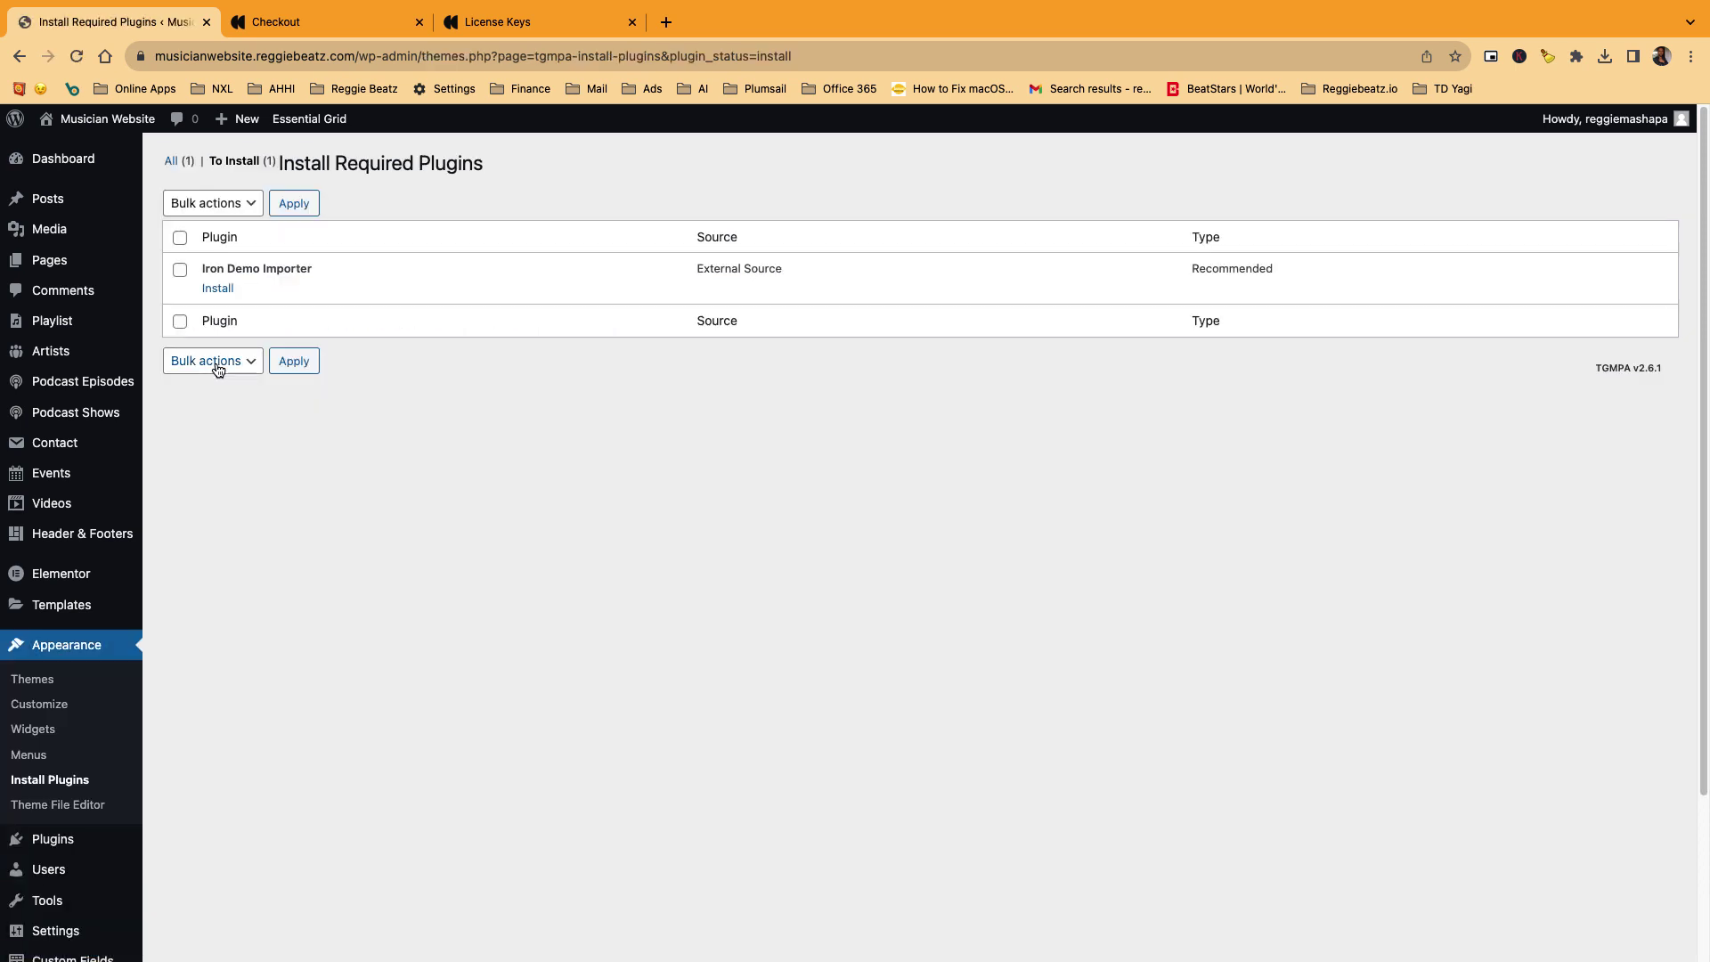
pyautogui.click(217, 290)
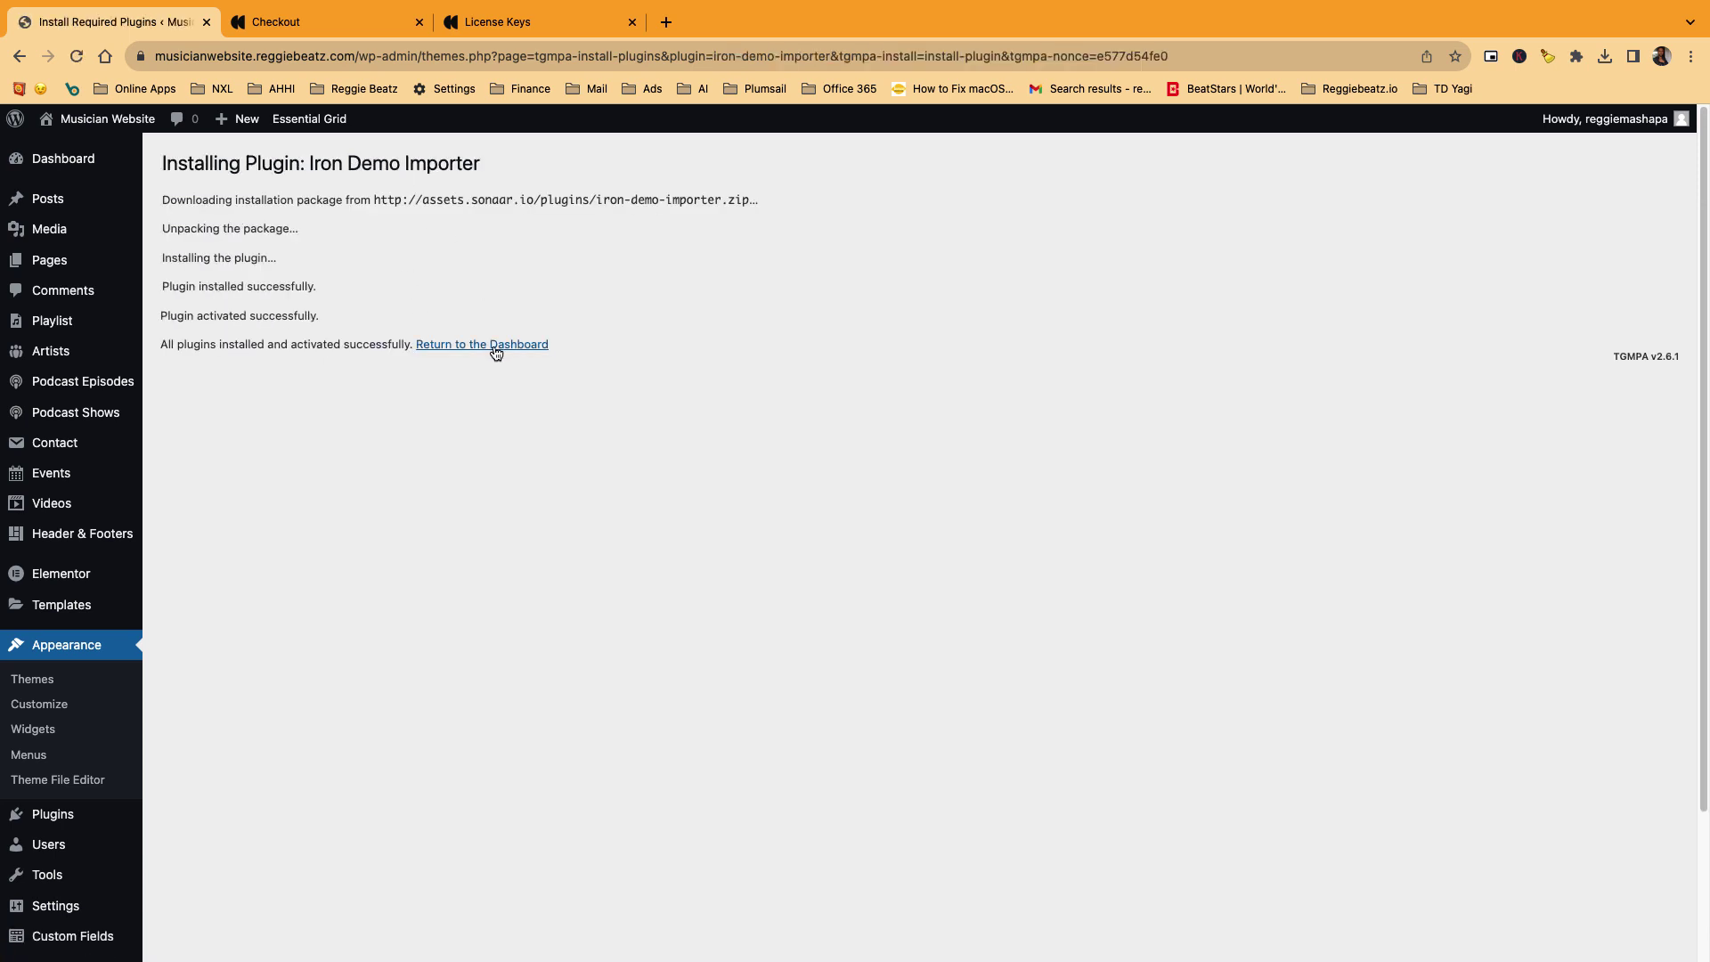
pyautogui.click(495, 346)
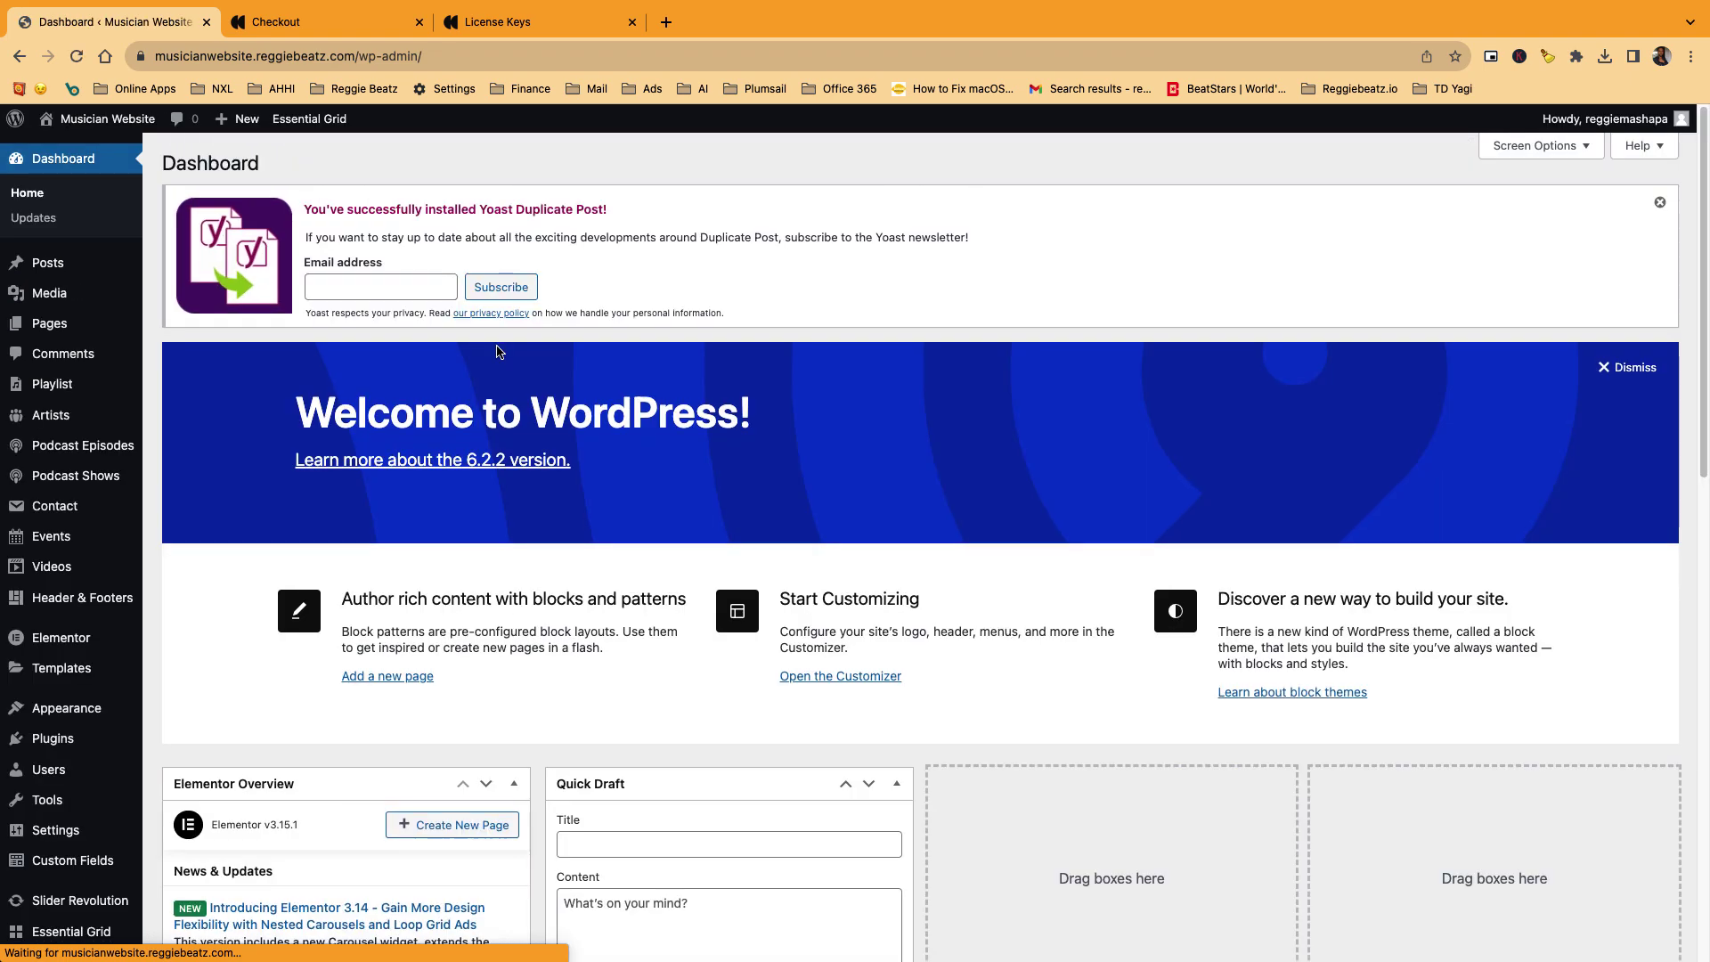
pyautogui.scroll(-1, 77, 772)
pyautogui.scroll(-5, 78, 772)
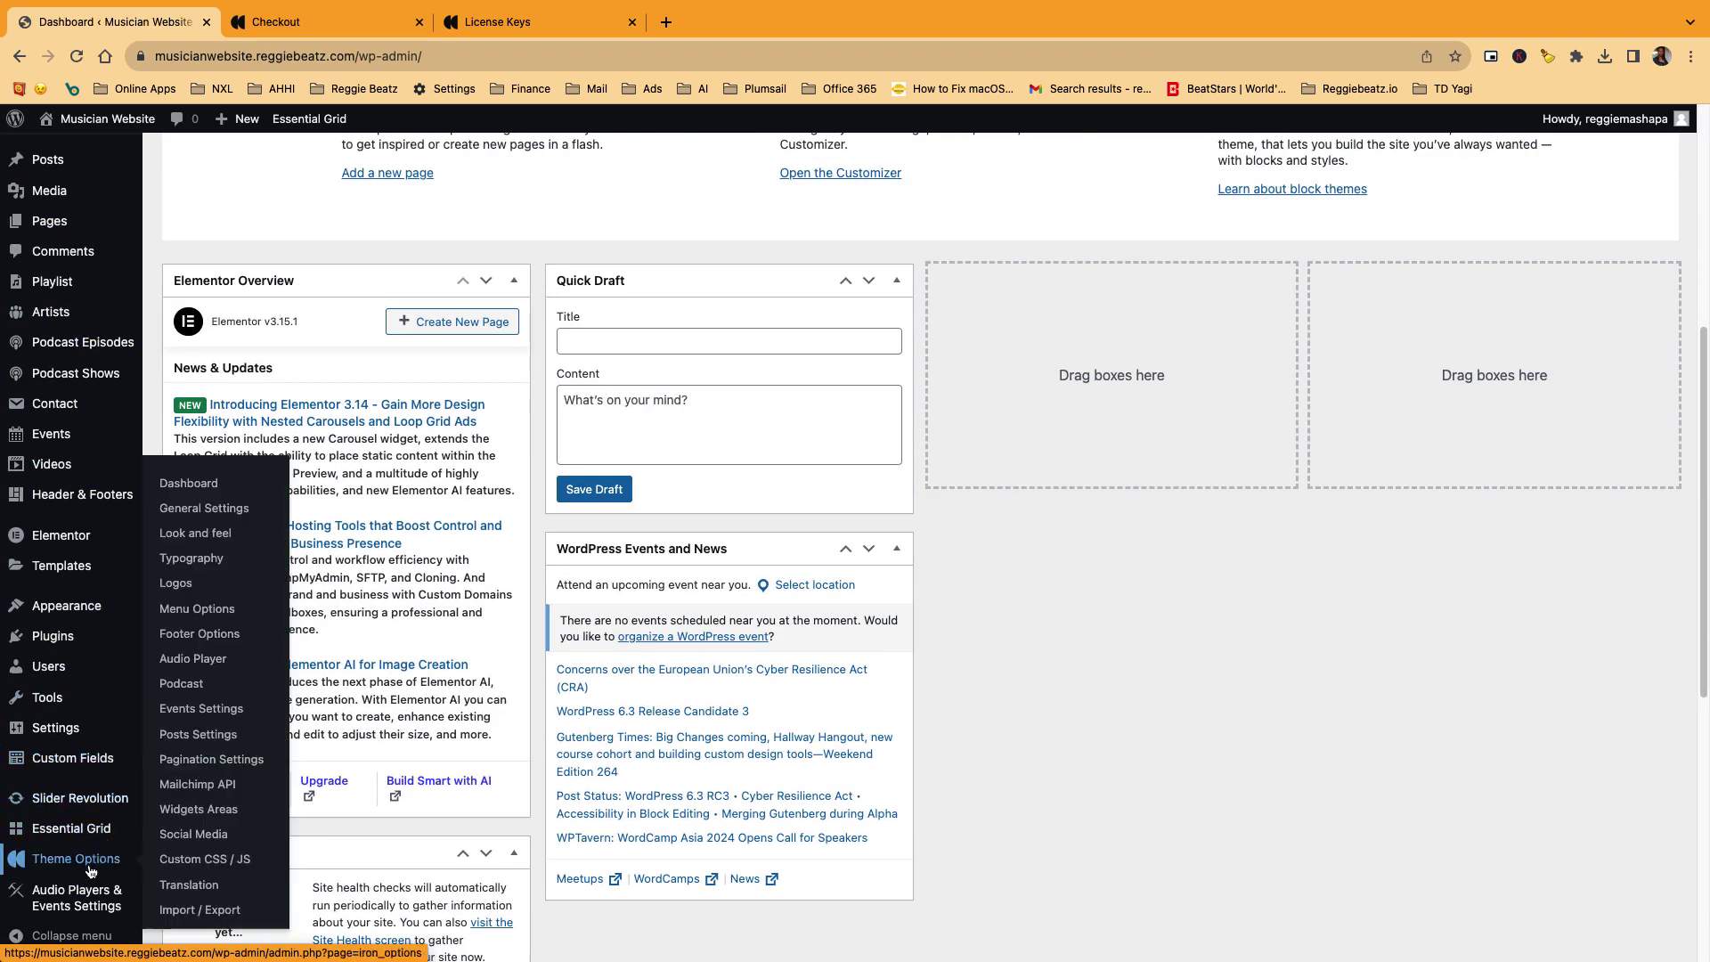
pyautogui.click(193, 493)
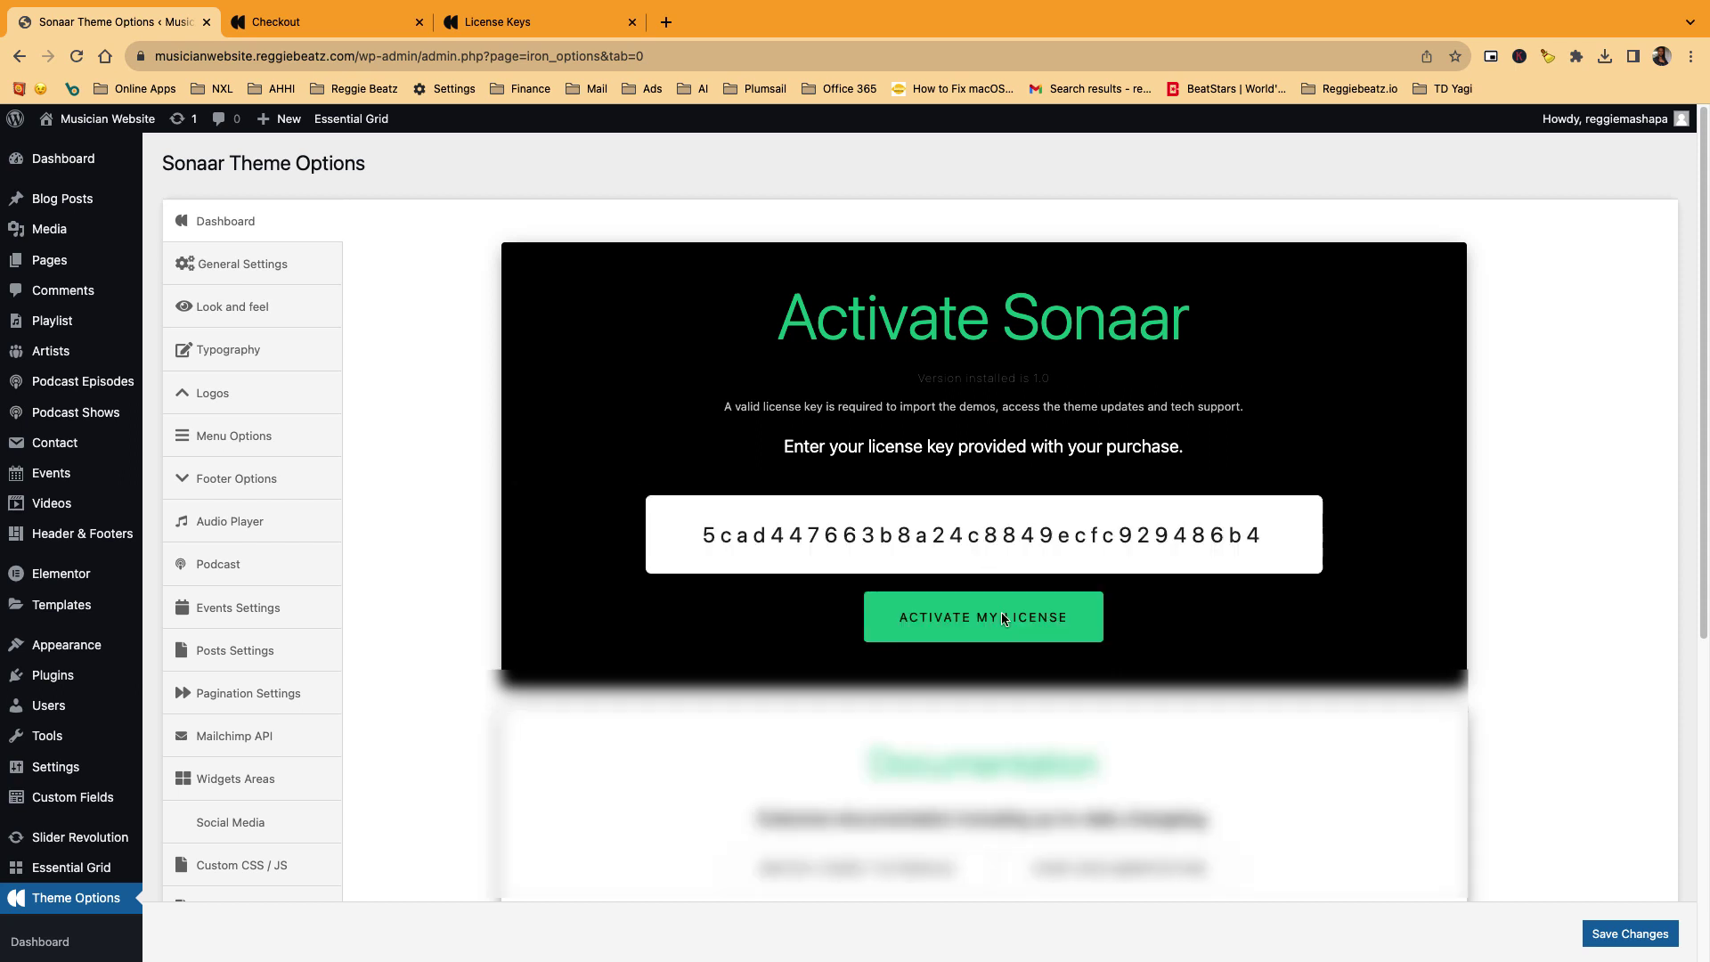
# - Activate the Sonaar license again and go to the Demo Content Install page
pyautogui.click(1001, 613)
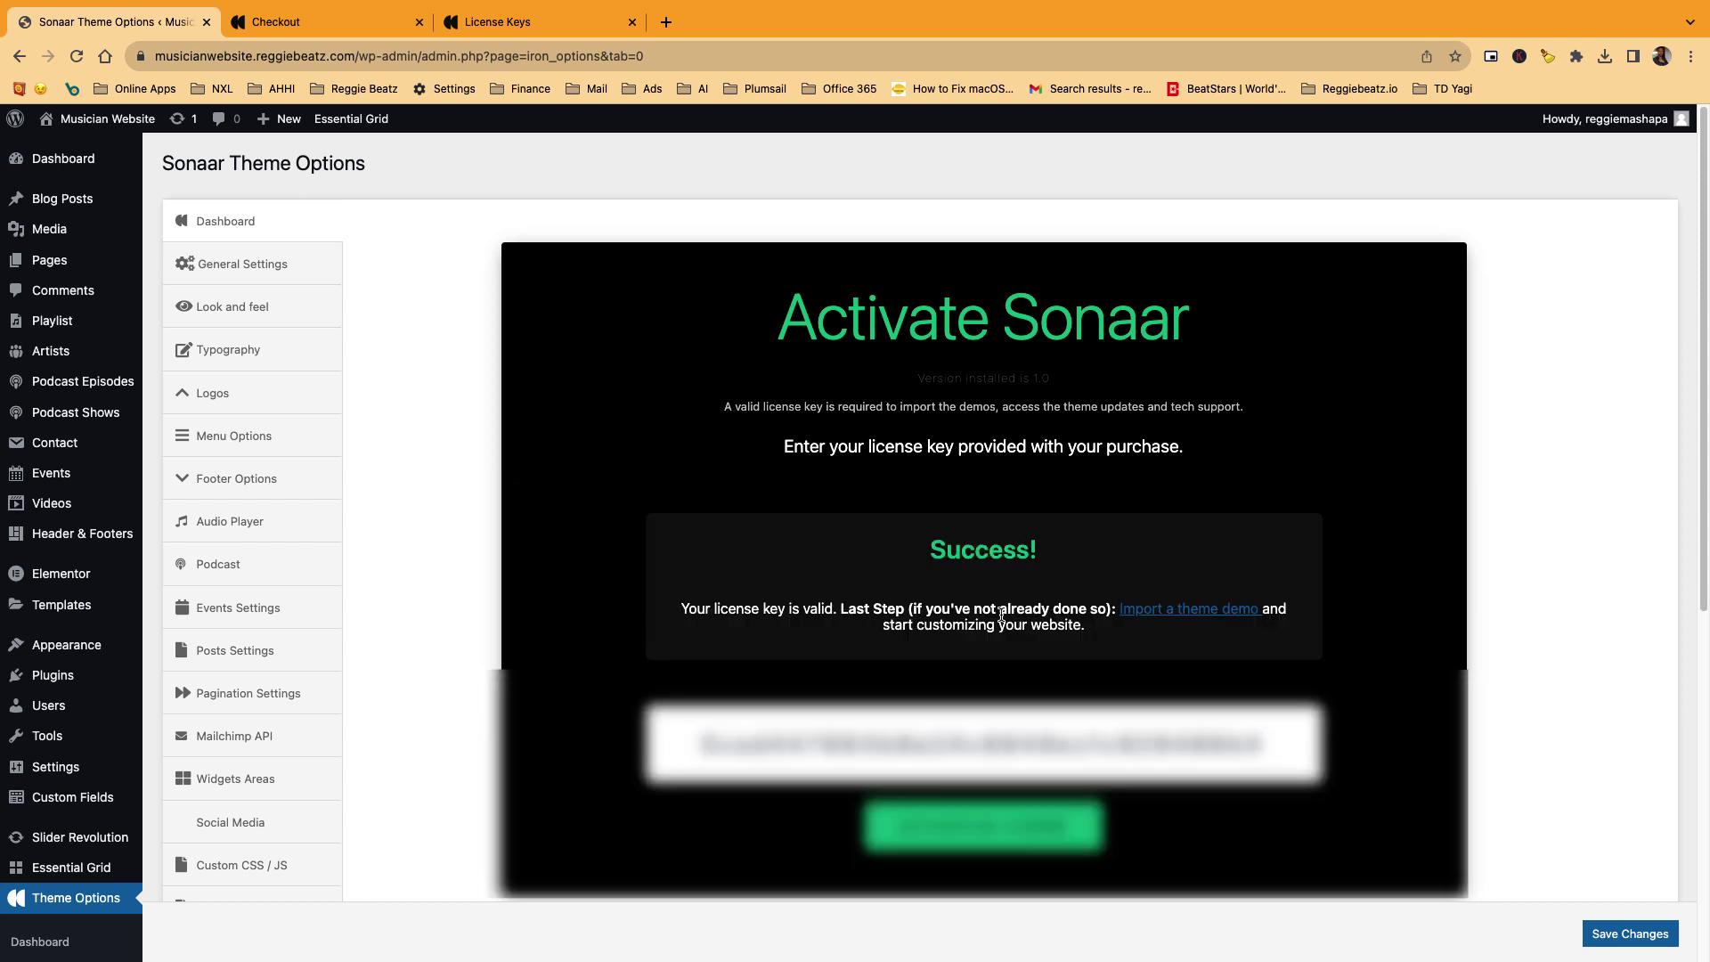
pyautogui.click(1195, 617)
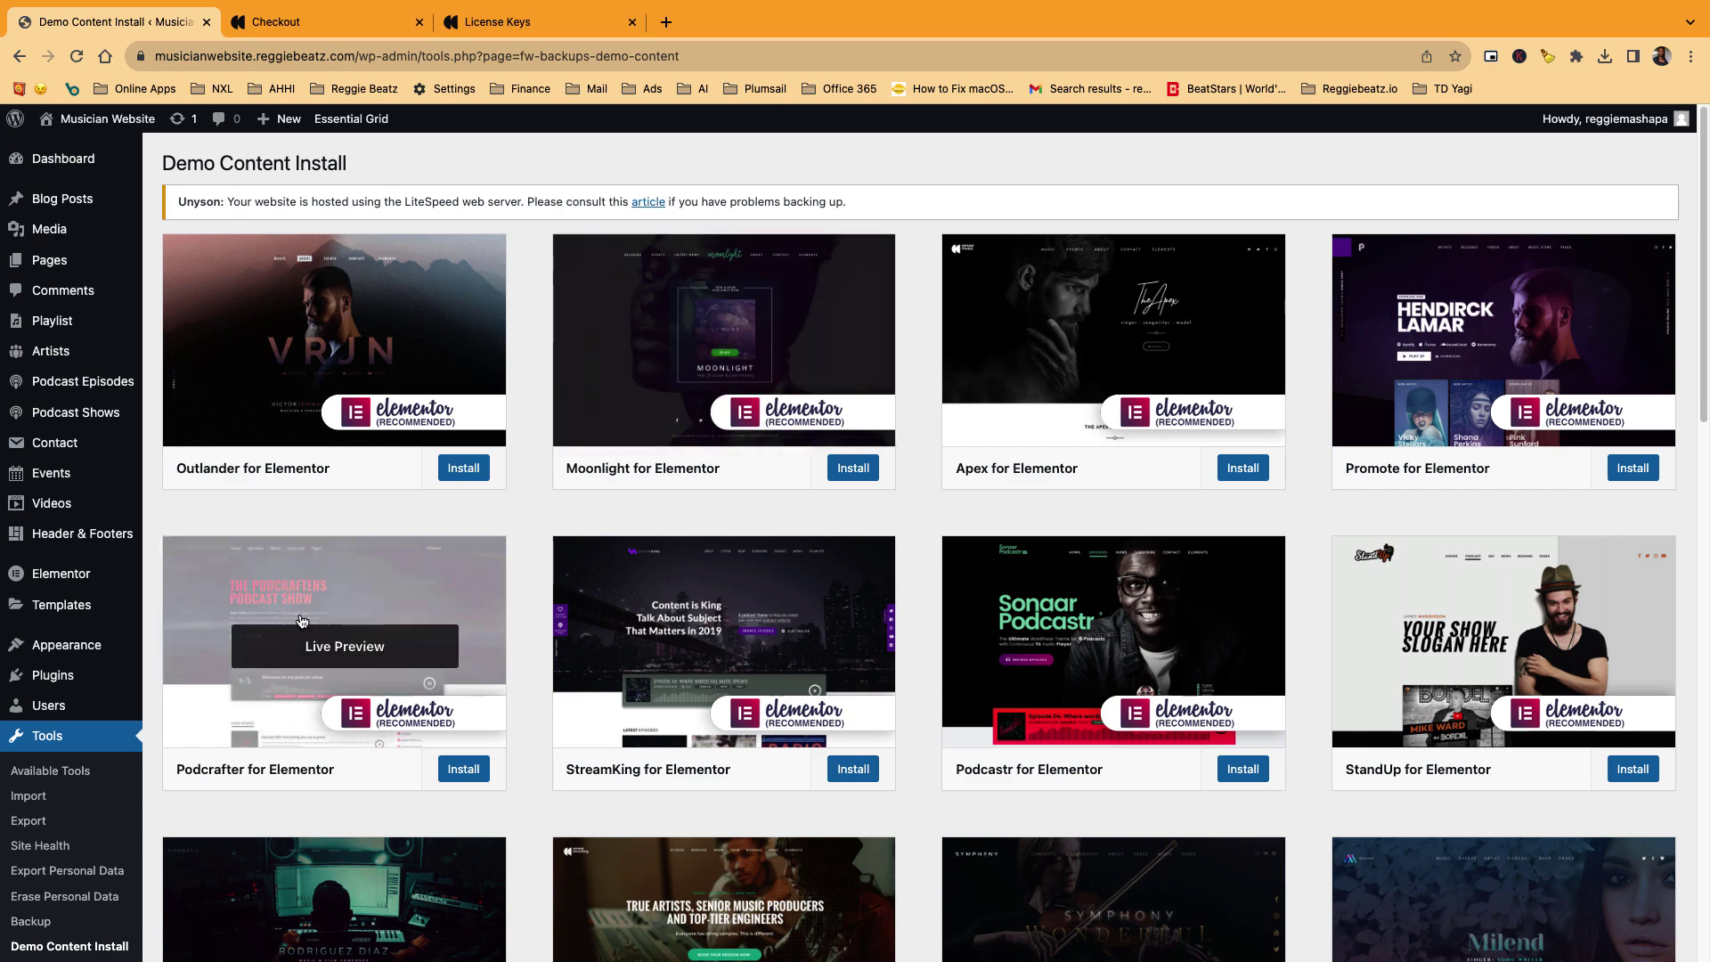
pyautogui.scroll(-1, 299, 624)
pyautogui.scroll(-3, 374, 627)
pyautogui.scroll(-5, 480, 634)
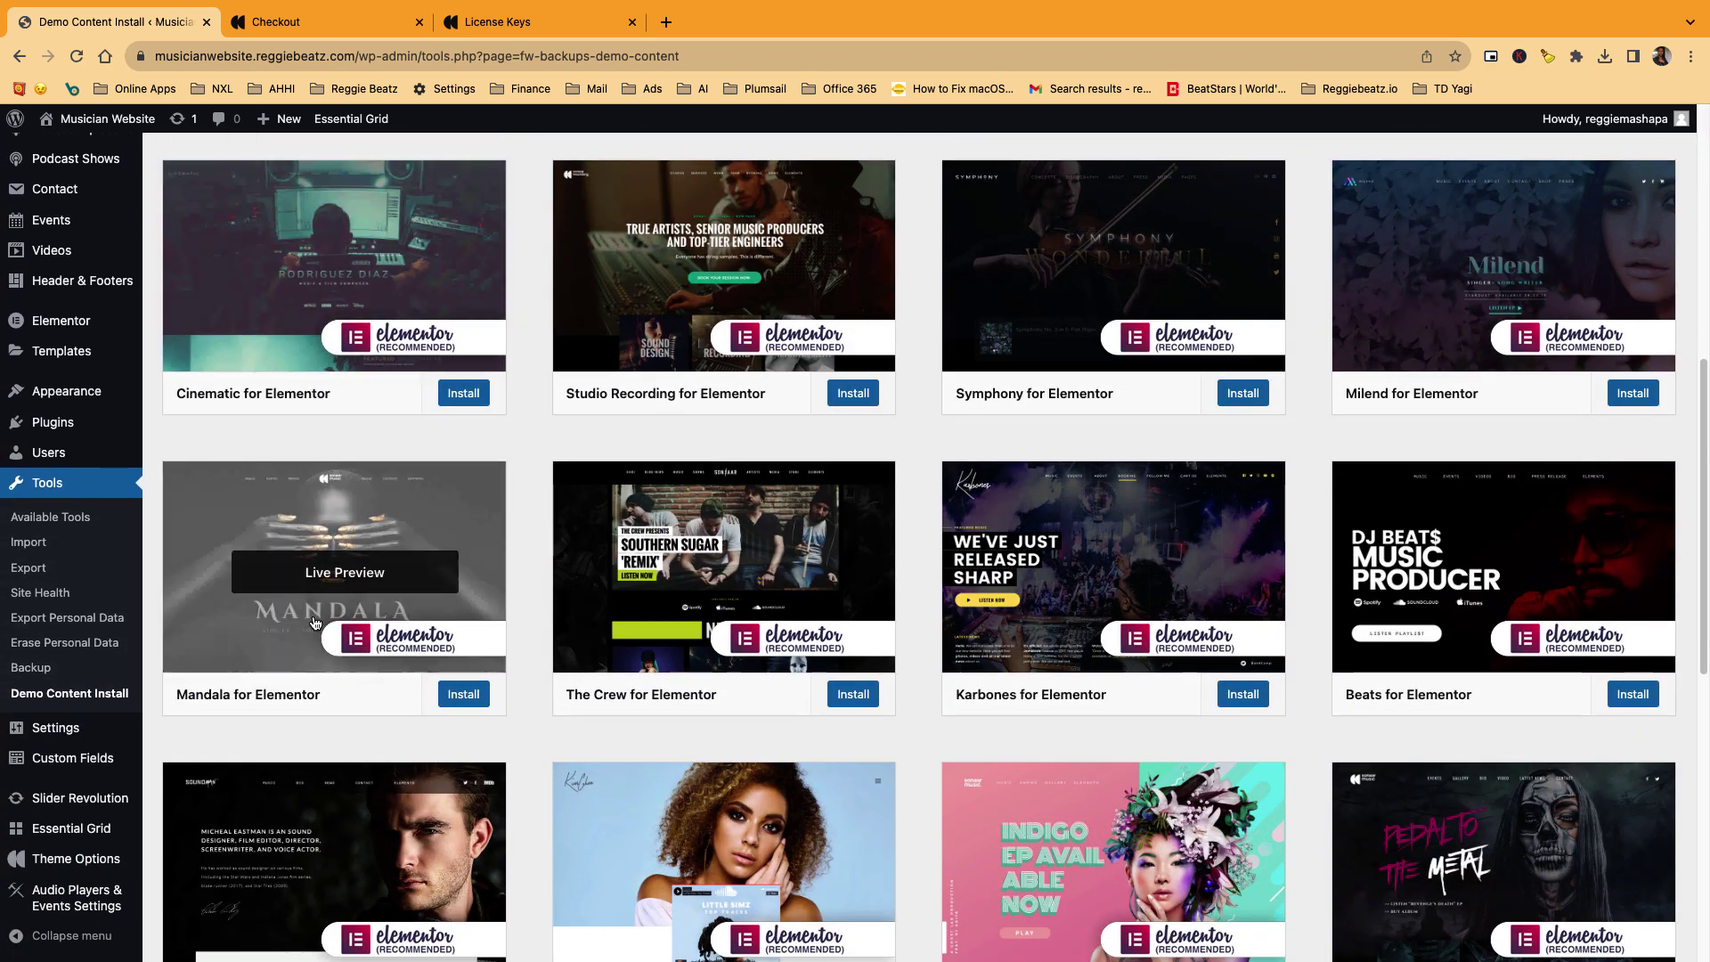
pyautogui.scroll(-2, 607, 645)
pyautogui.scroll(5, 607, 645)
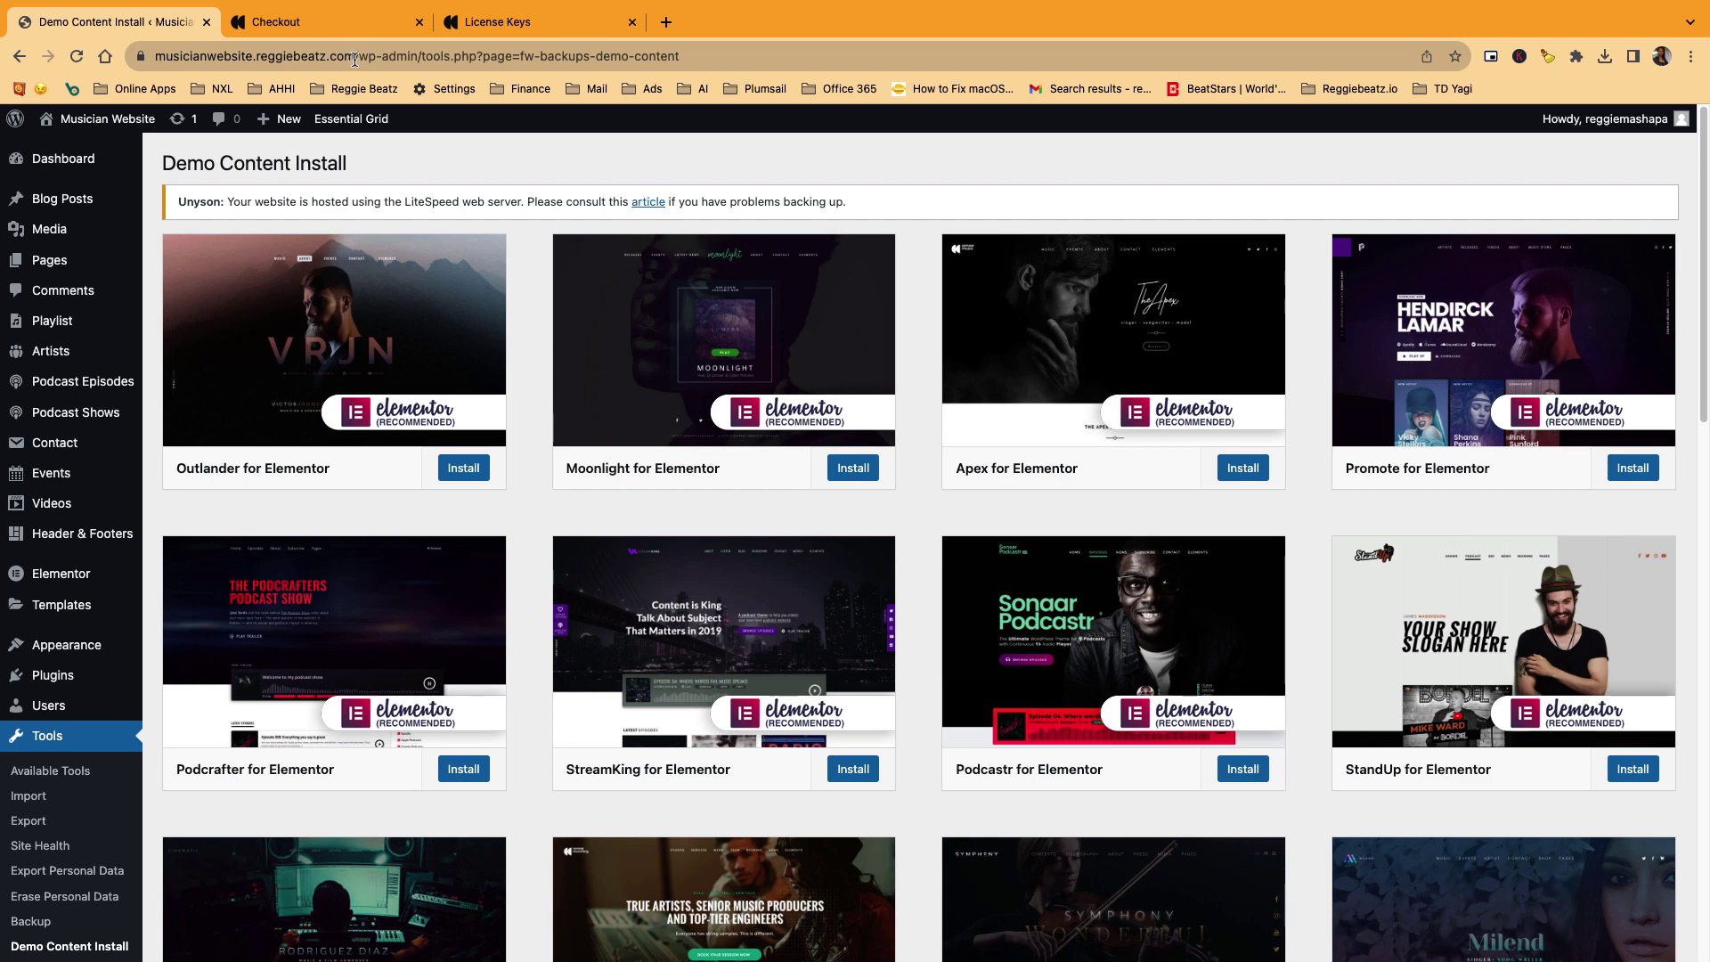
# - Load the live site's domain in a new tab to see its default Hello World look, then return
pyautogui.moveTo(353, 60); pyautogui.dragTo(130, 54)
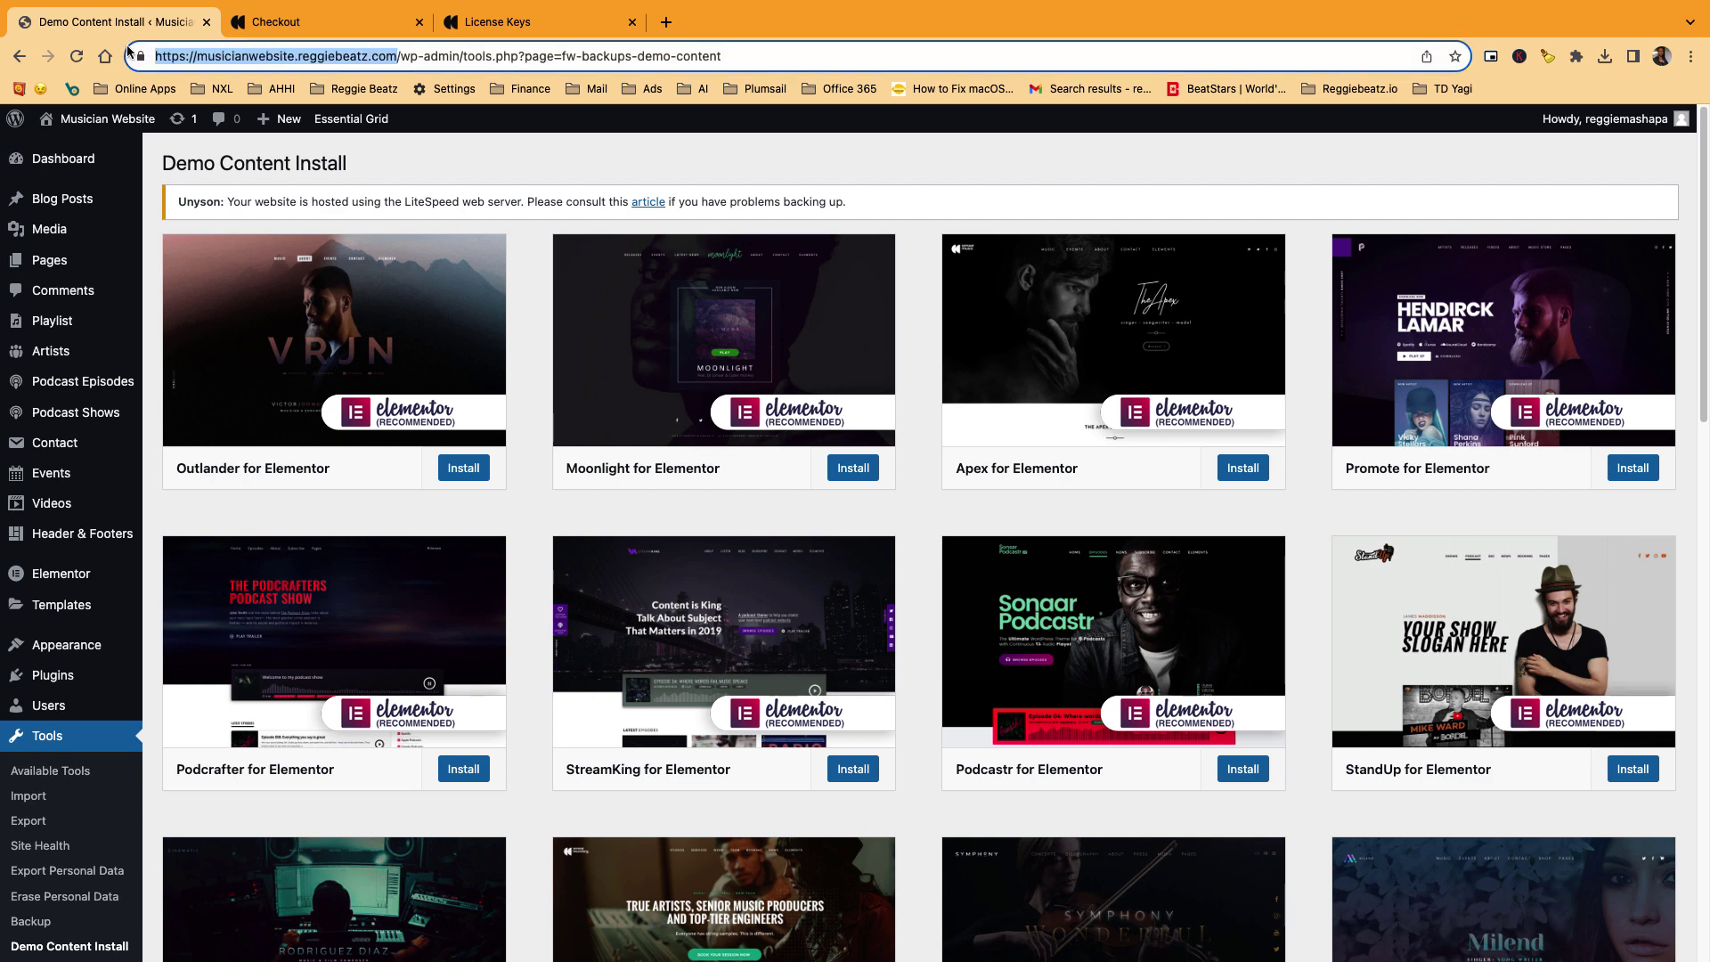
pyautogui.click(665, 22)
pyautogui.write('https://musicianwebsite.reggiebeatz.com/')
pyautogui.press('Return')
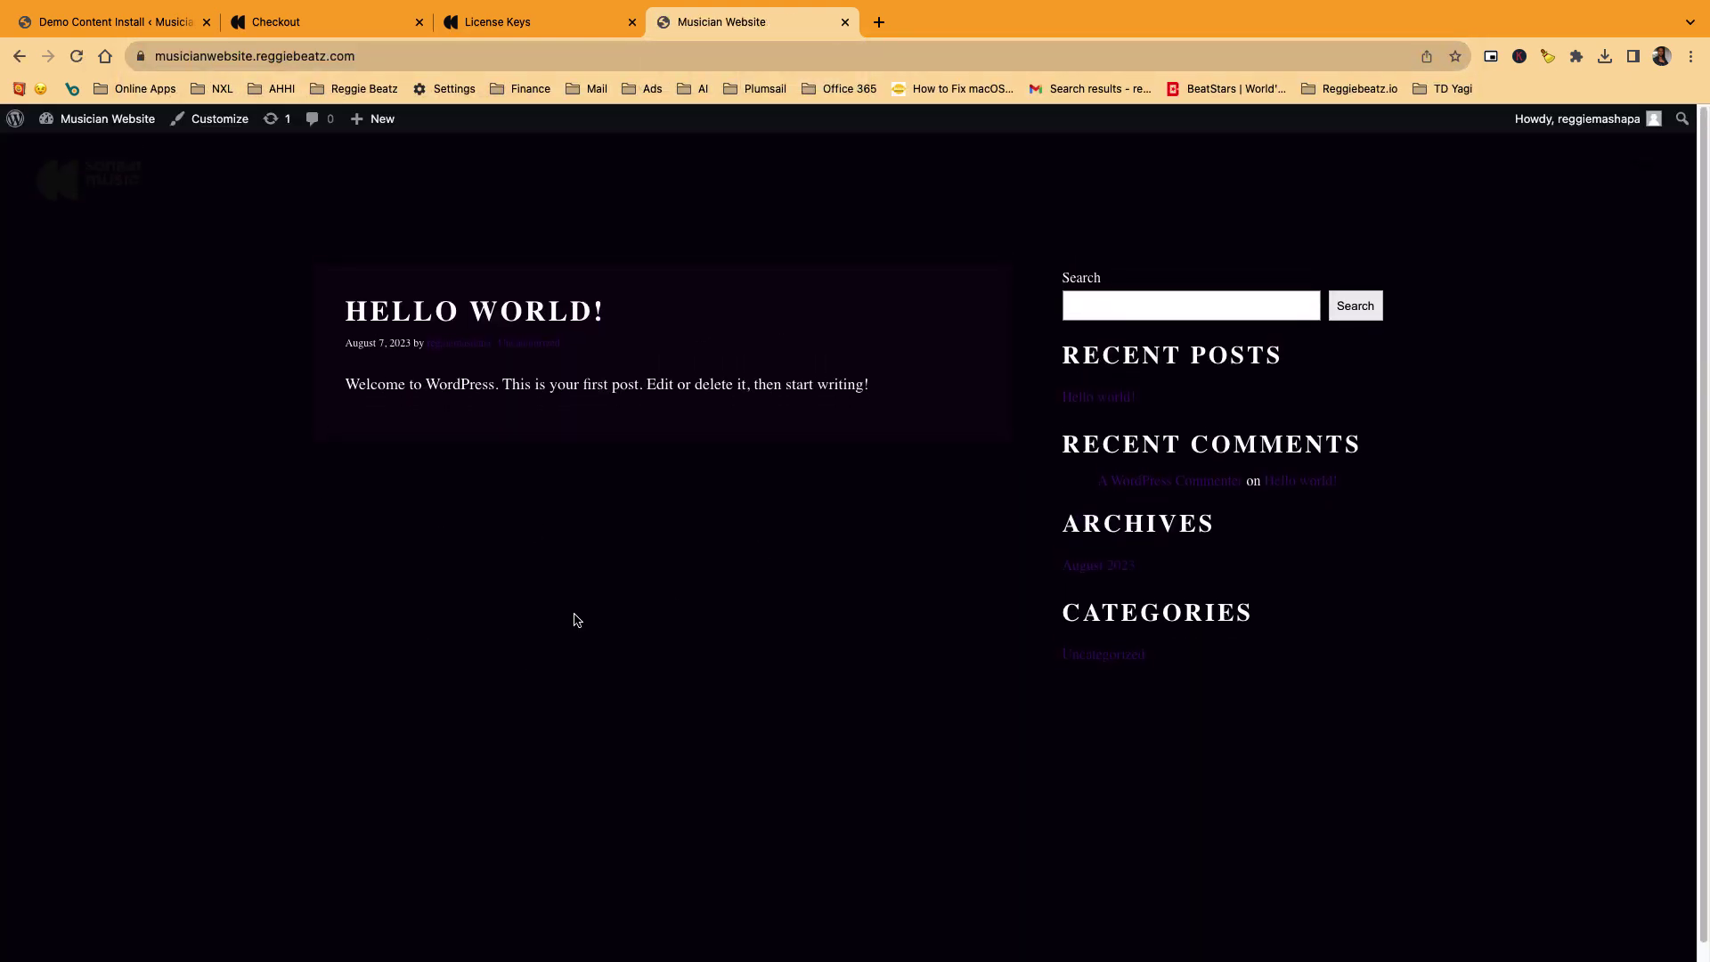
pyautogui.click(128, 24)
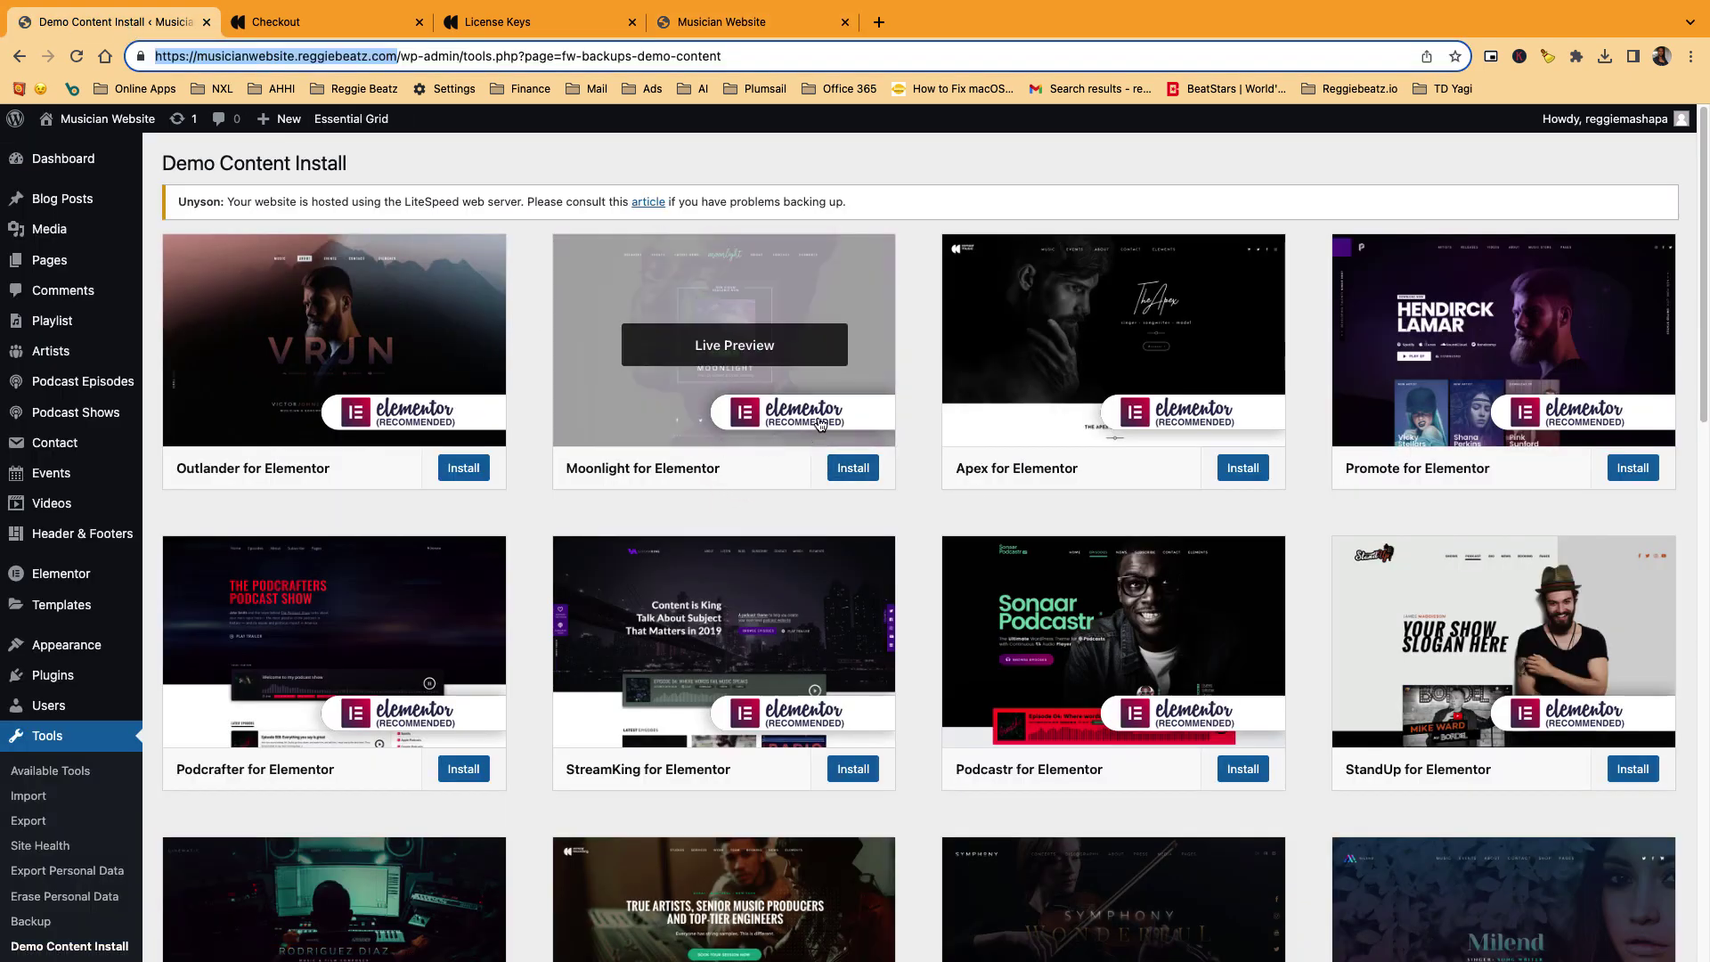
# - Install the Moonlight for Elementor demo, confirming it replaces the existing site content
pyautogui.moveTo(723, 351)
pyautogui.click(855, 470)
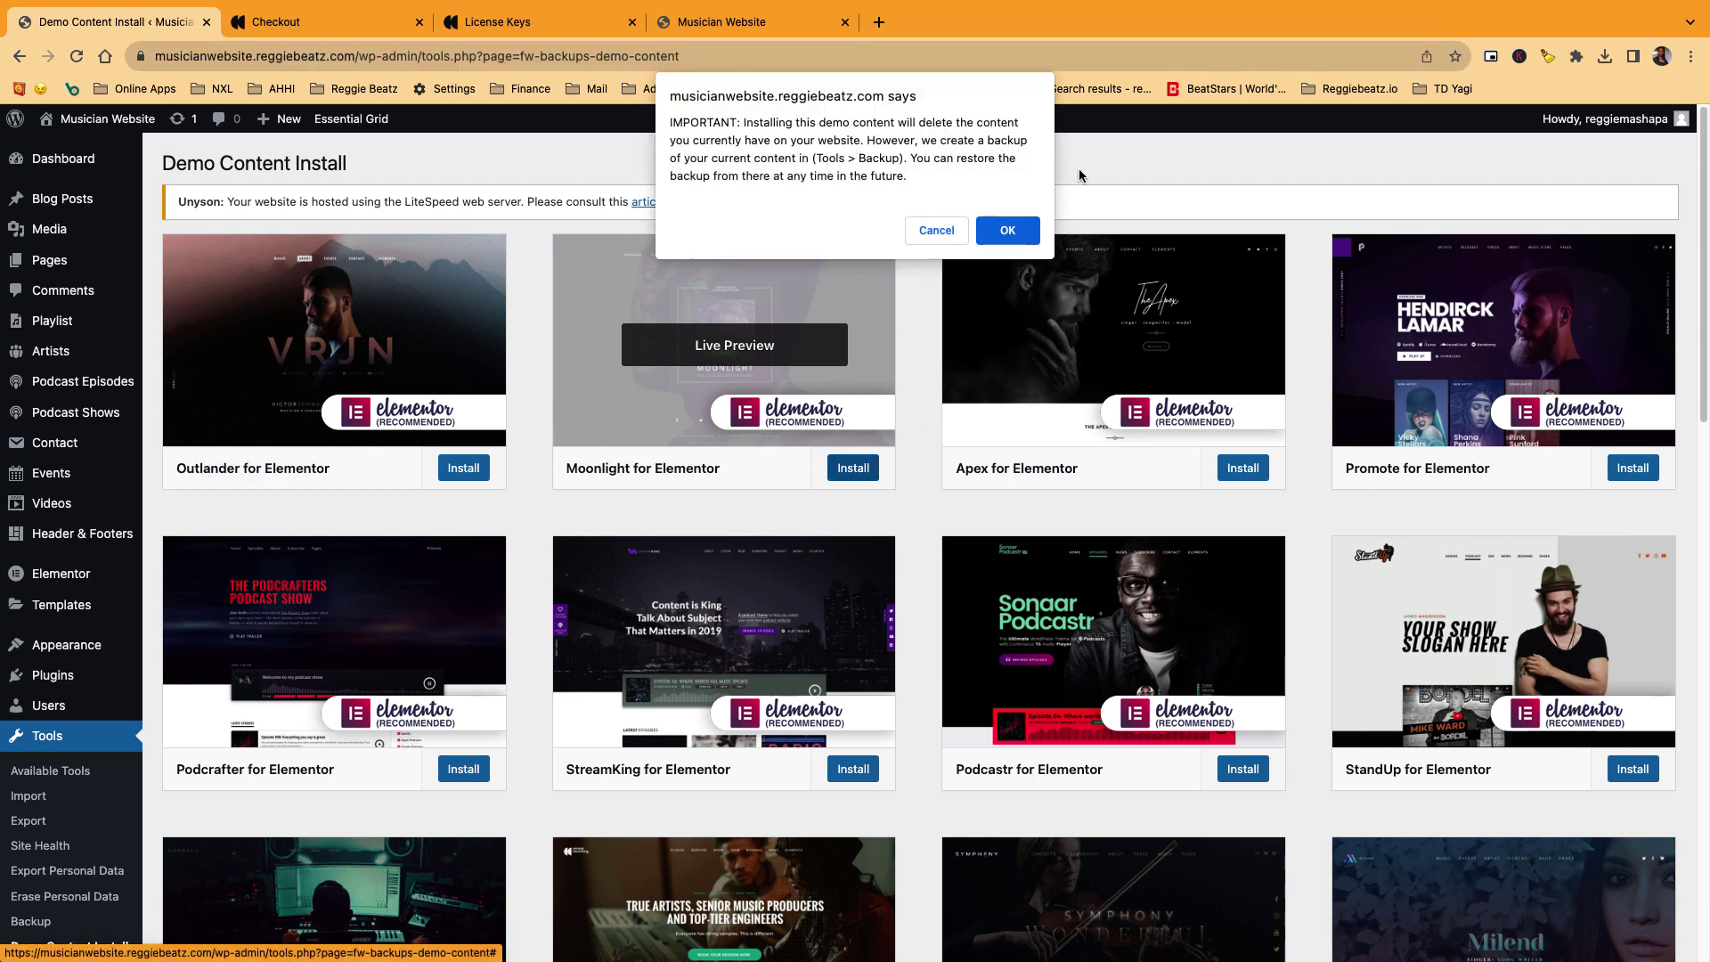
pyautogui.click(1007, 231)
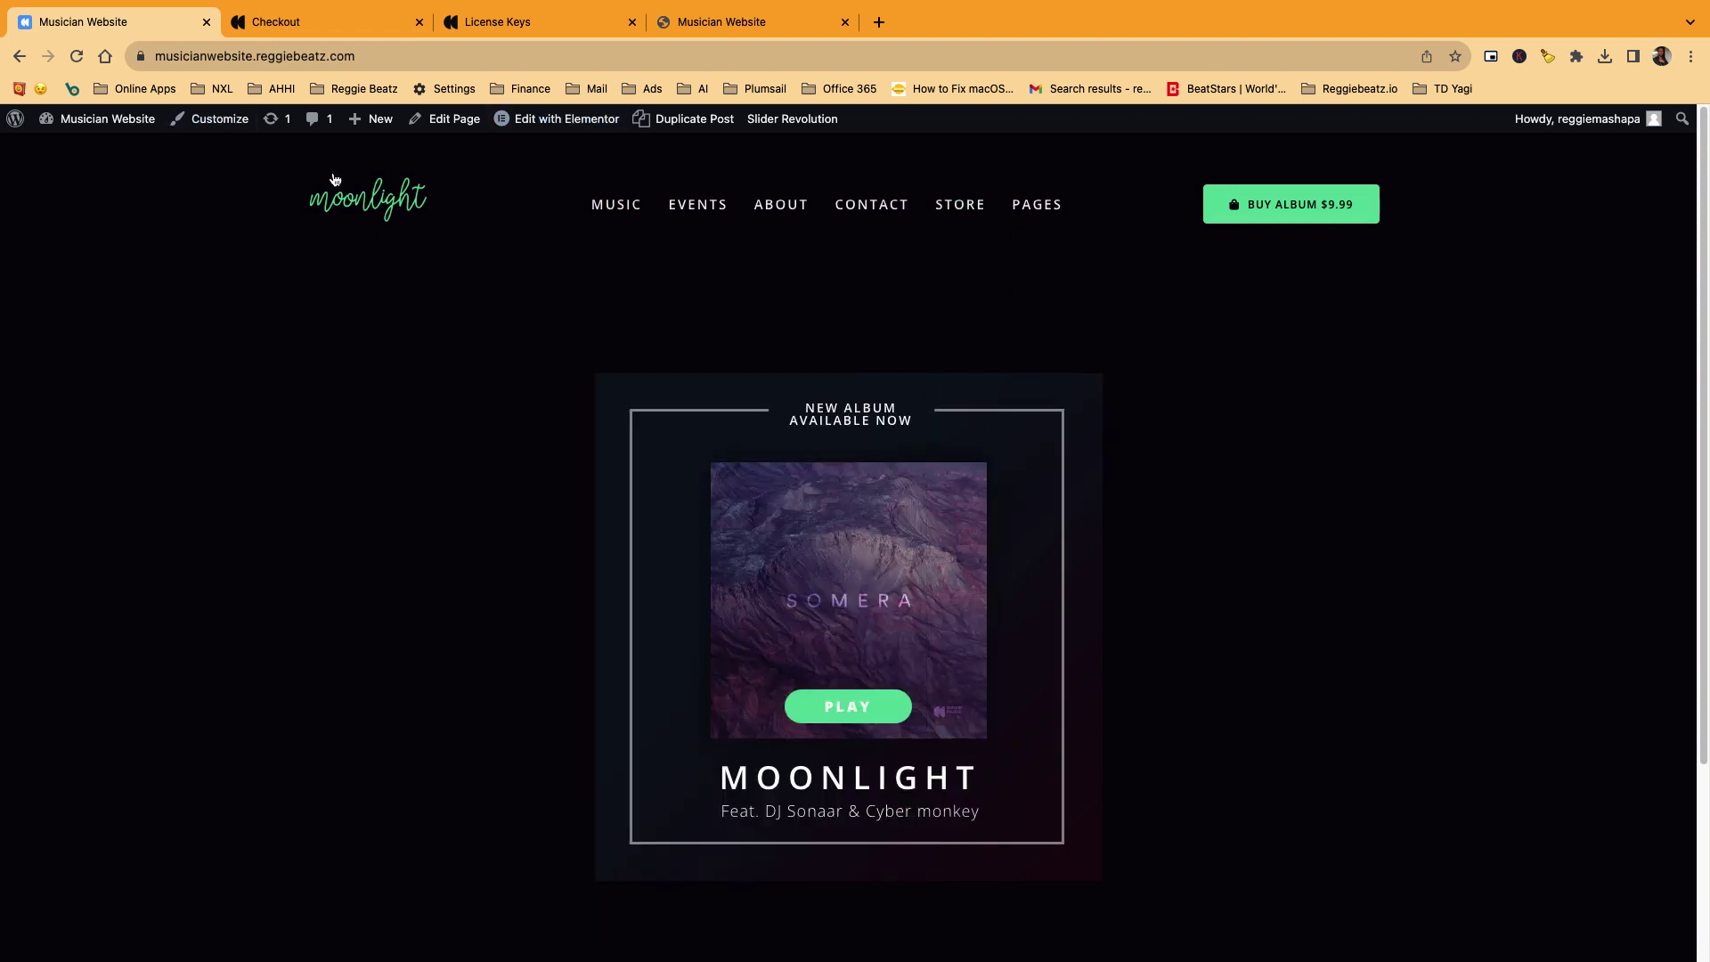
pyautogui.click(296, 56)
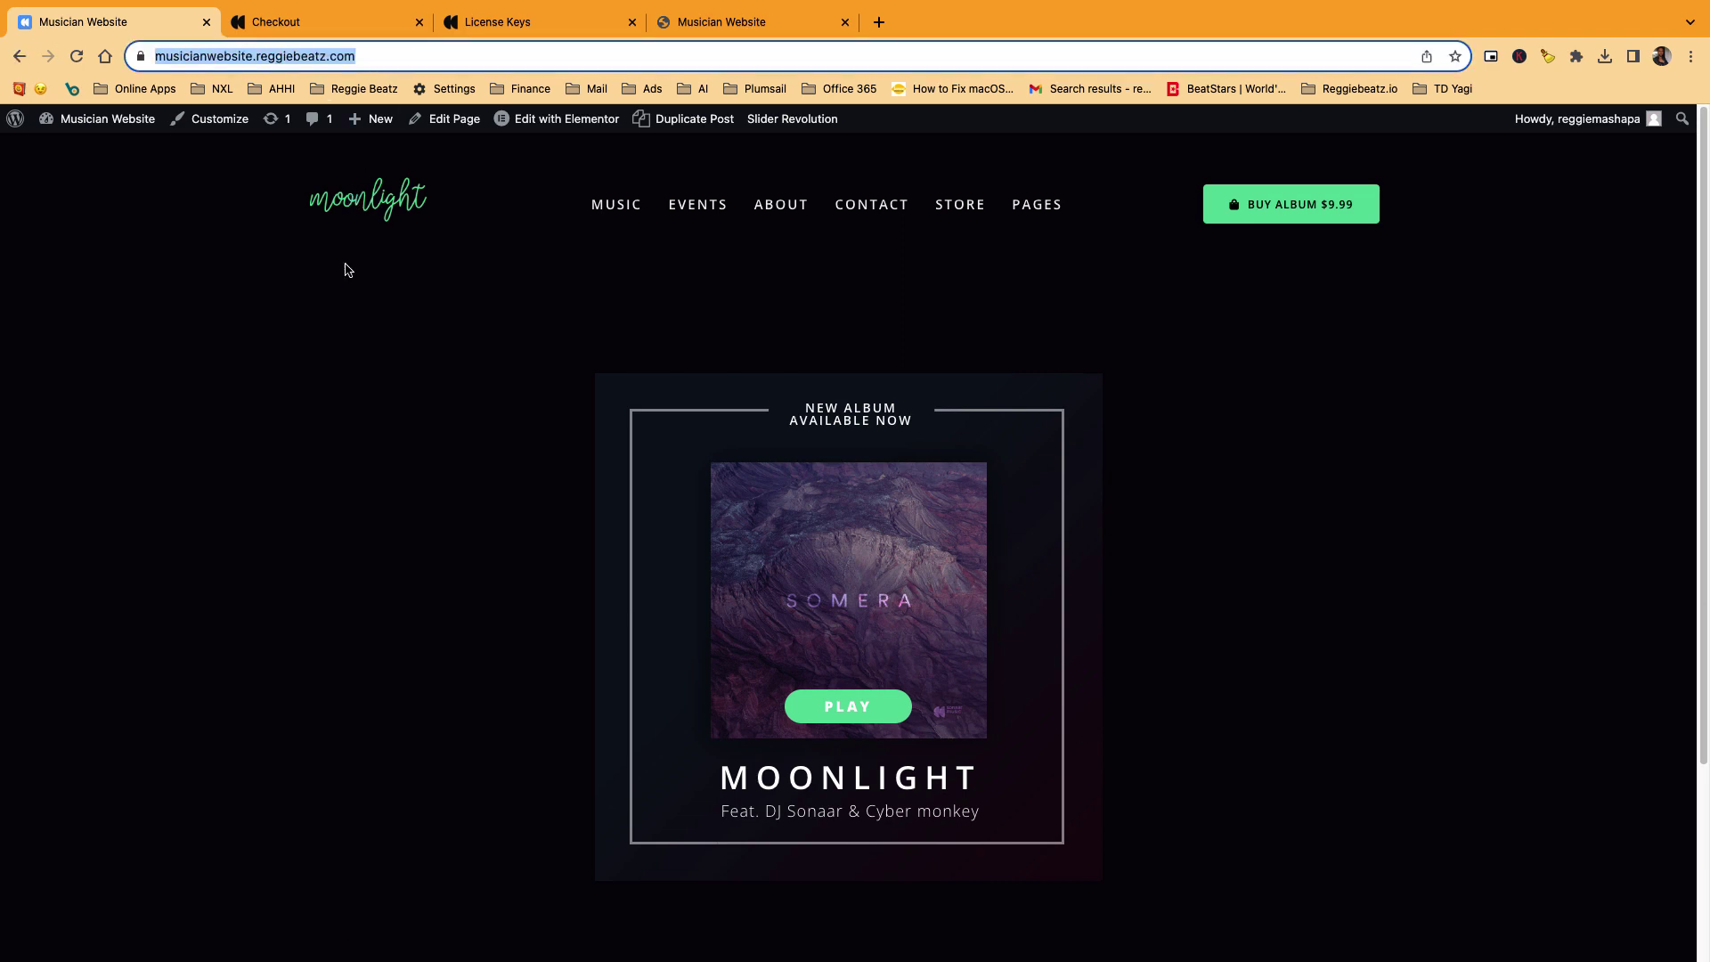
pyautogui.click(357, 210)
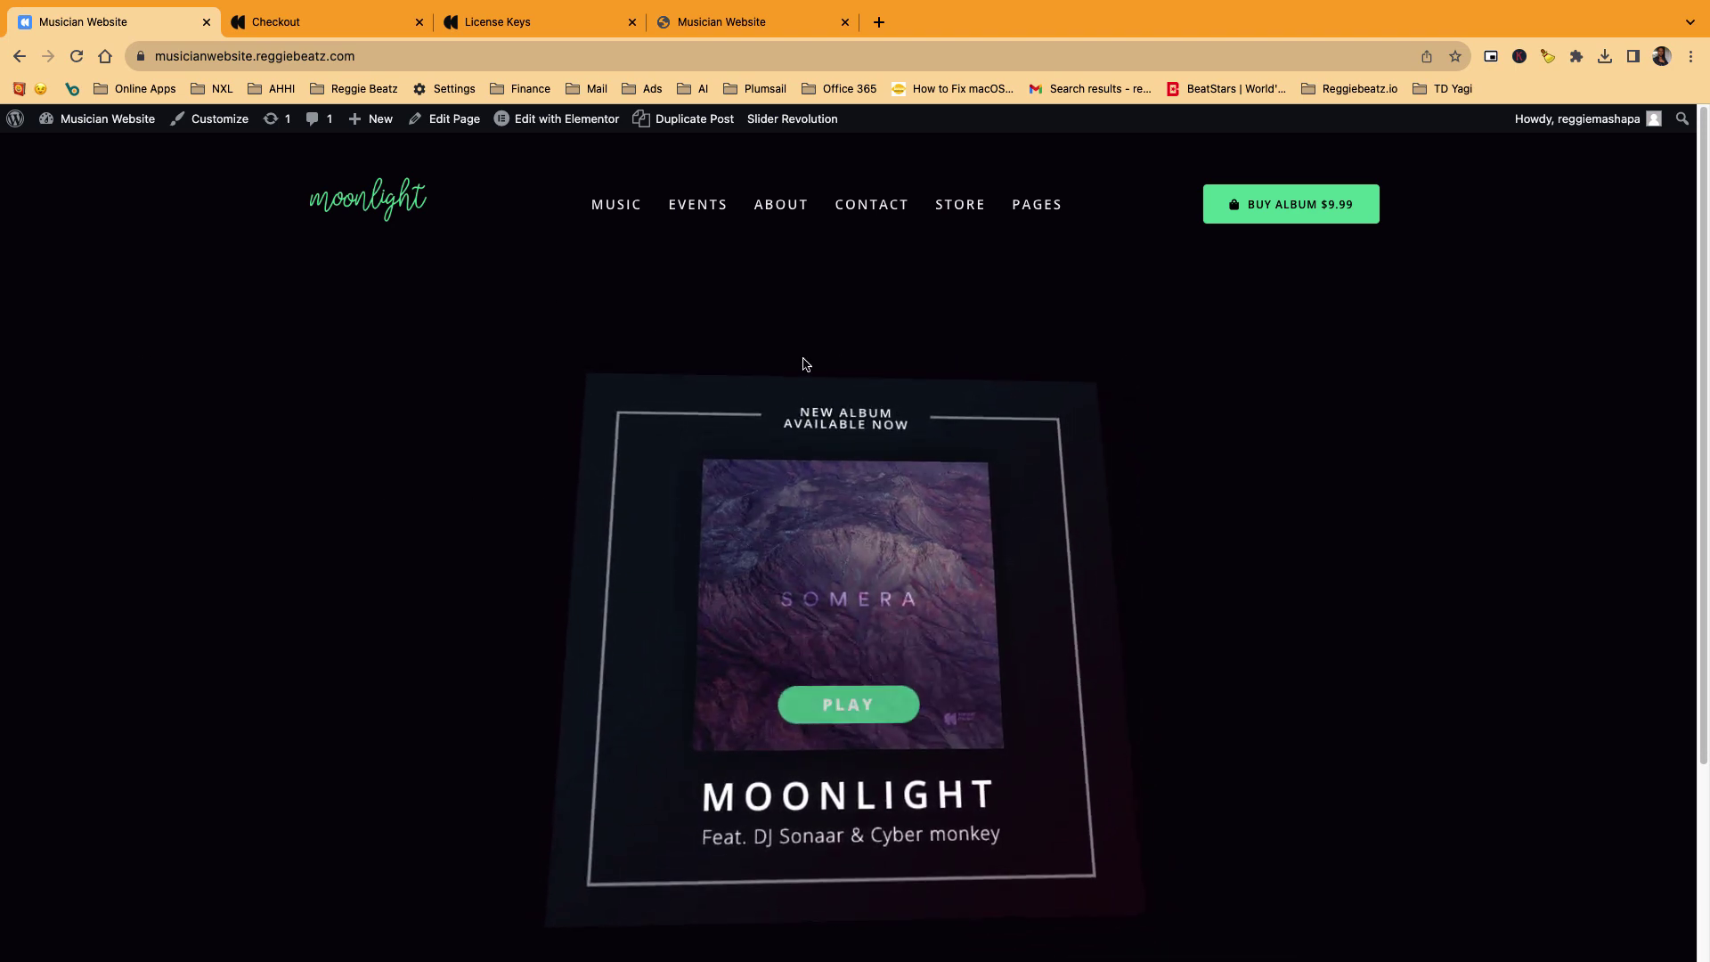
pyautogui.scroll(-3, 726, 639)
pyautogui.scroll(3, 726, 629)
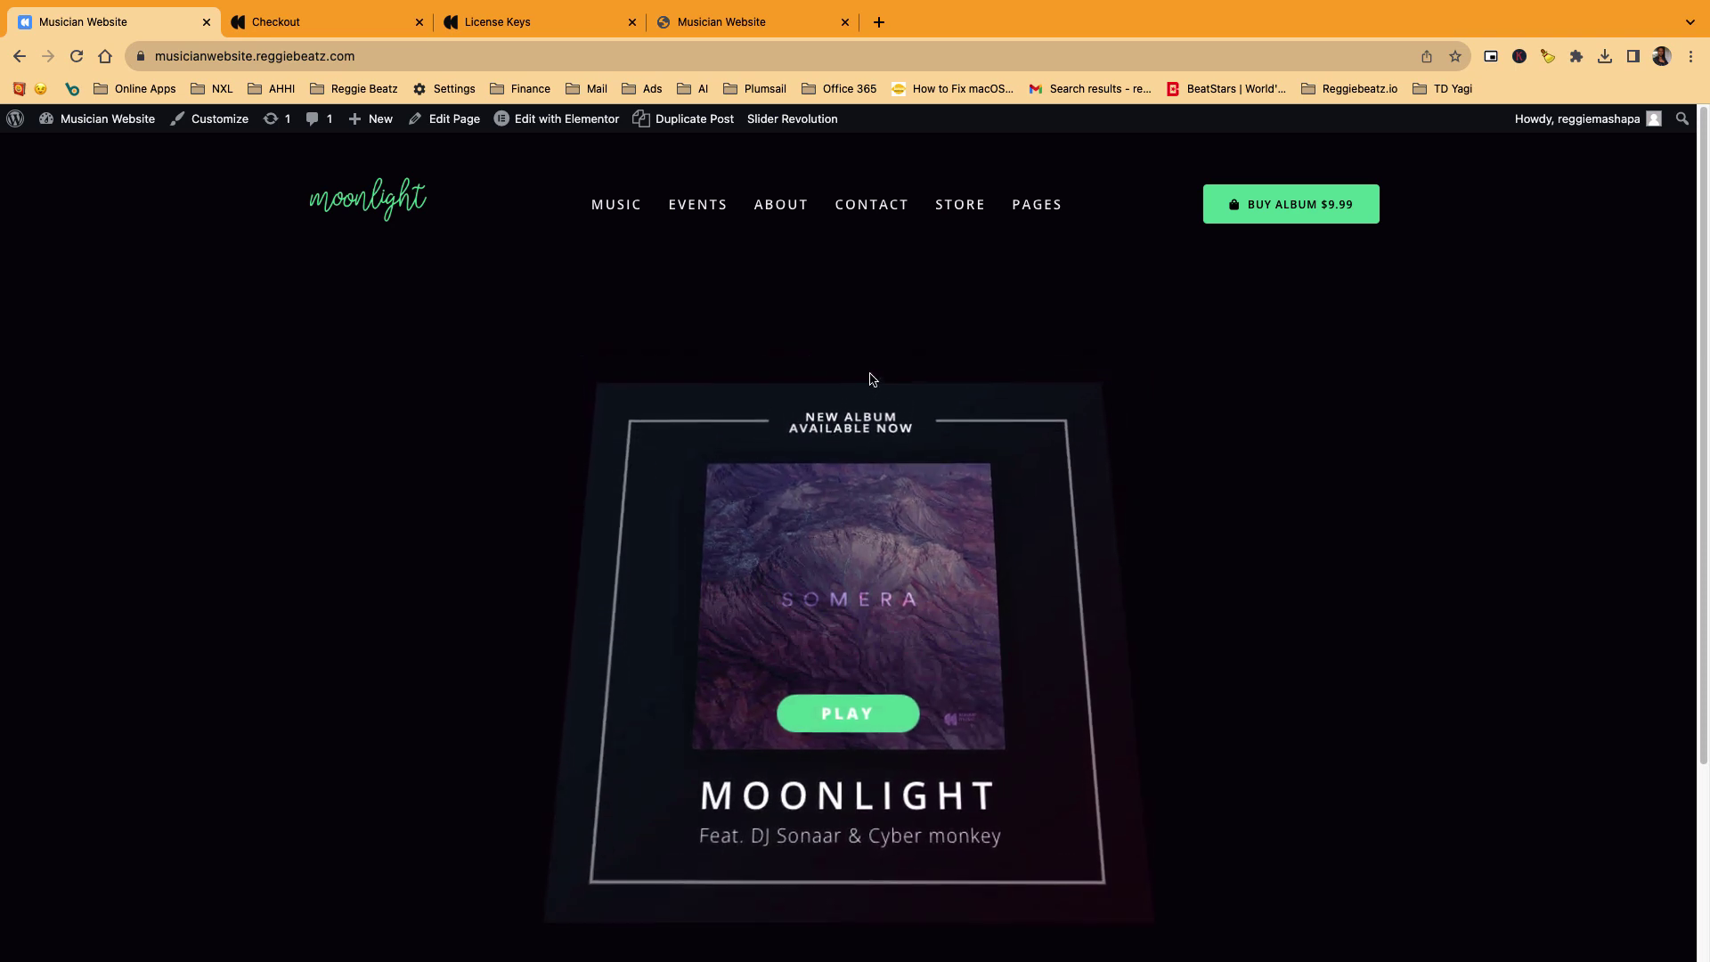
pyautogui.moveTo(615, 205)
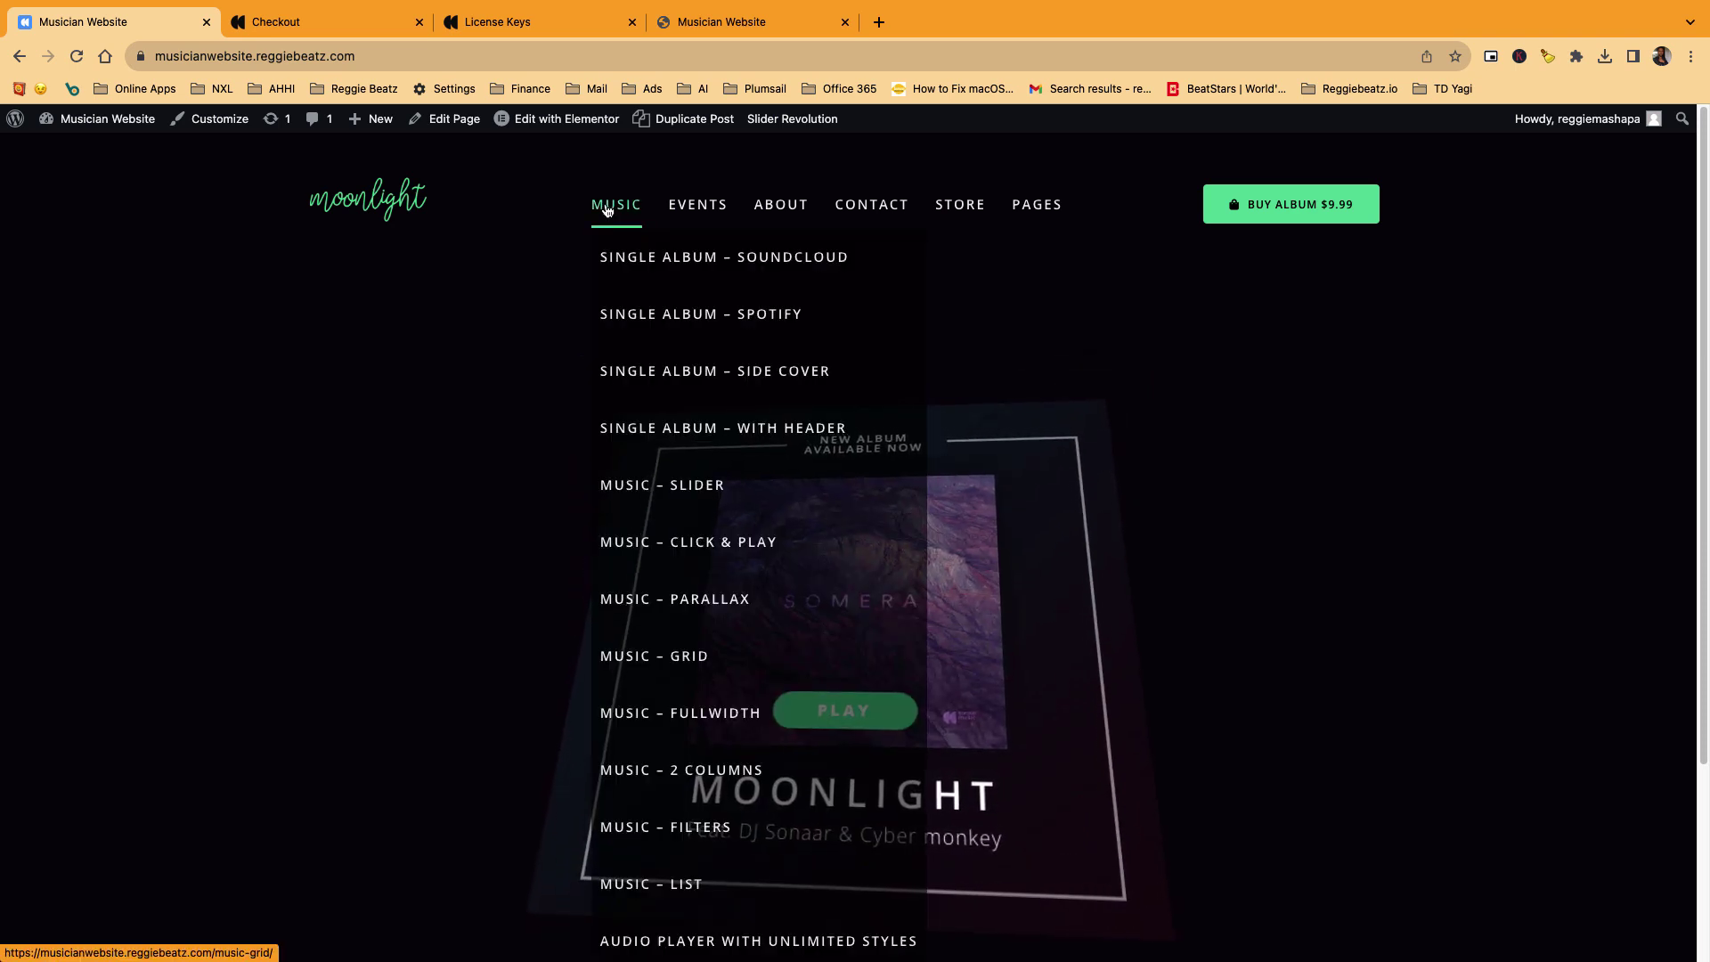
pyautogui.scroll(-2, 682, 681)
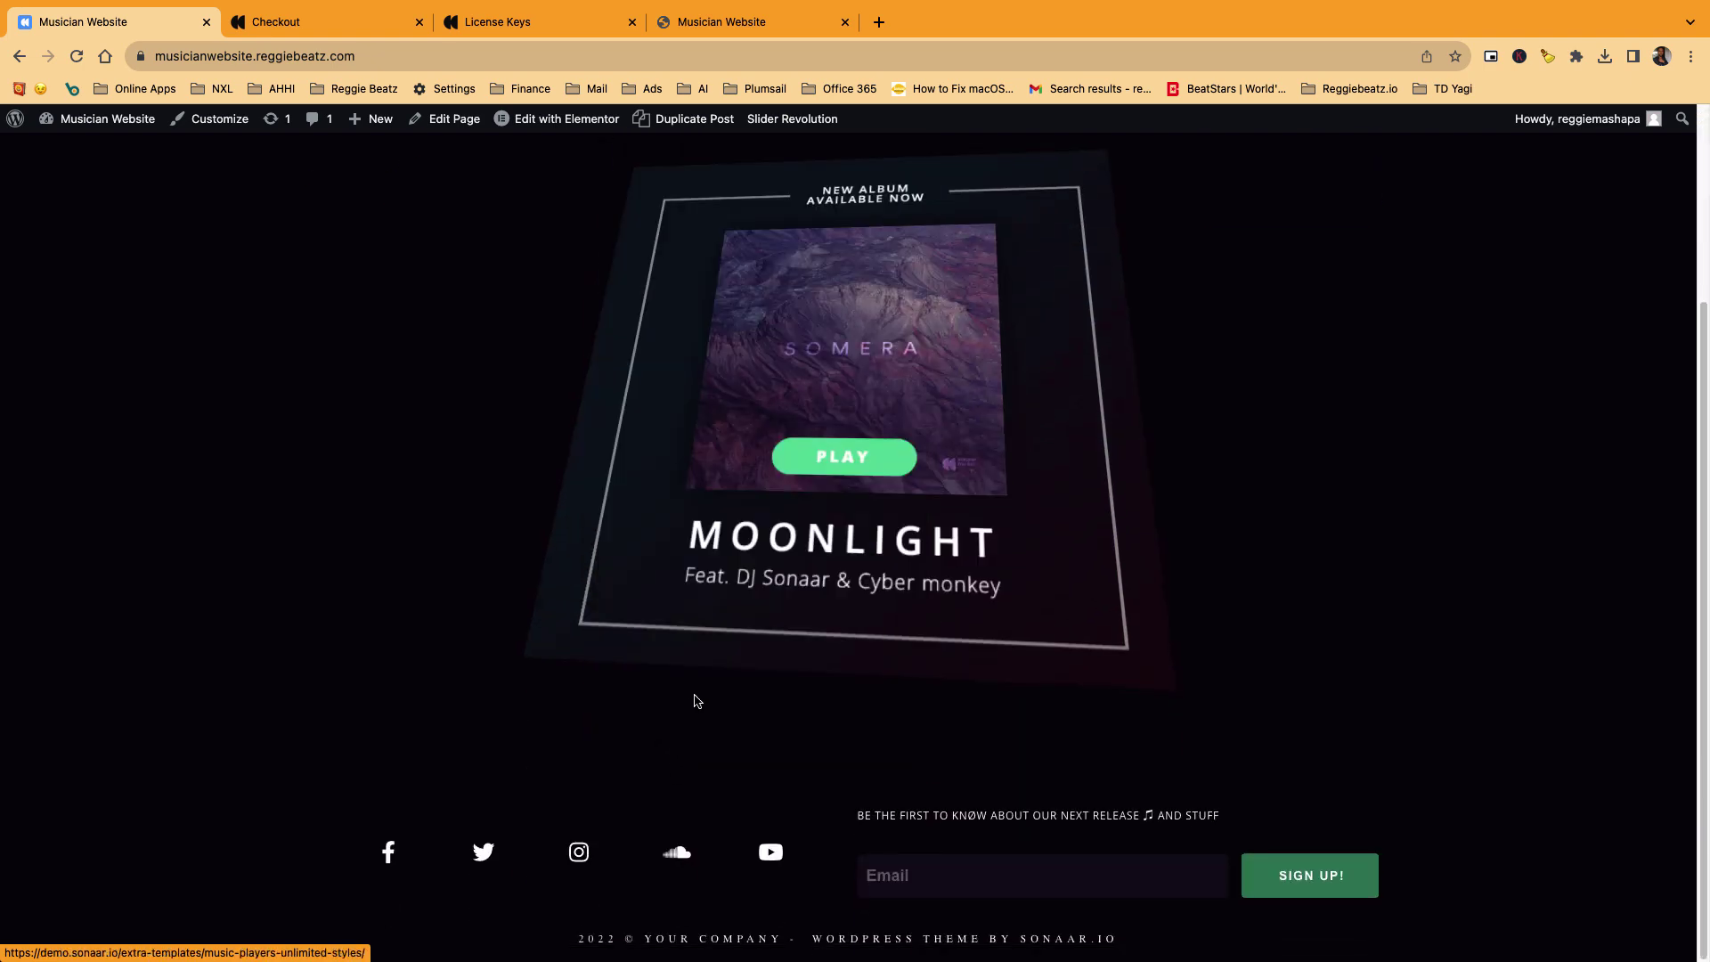
pyautogui.scroll(2, 702, 588)
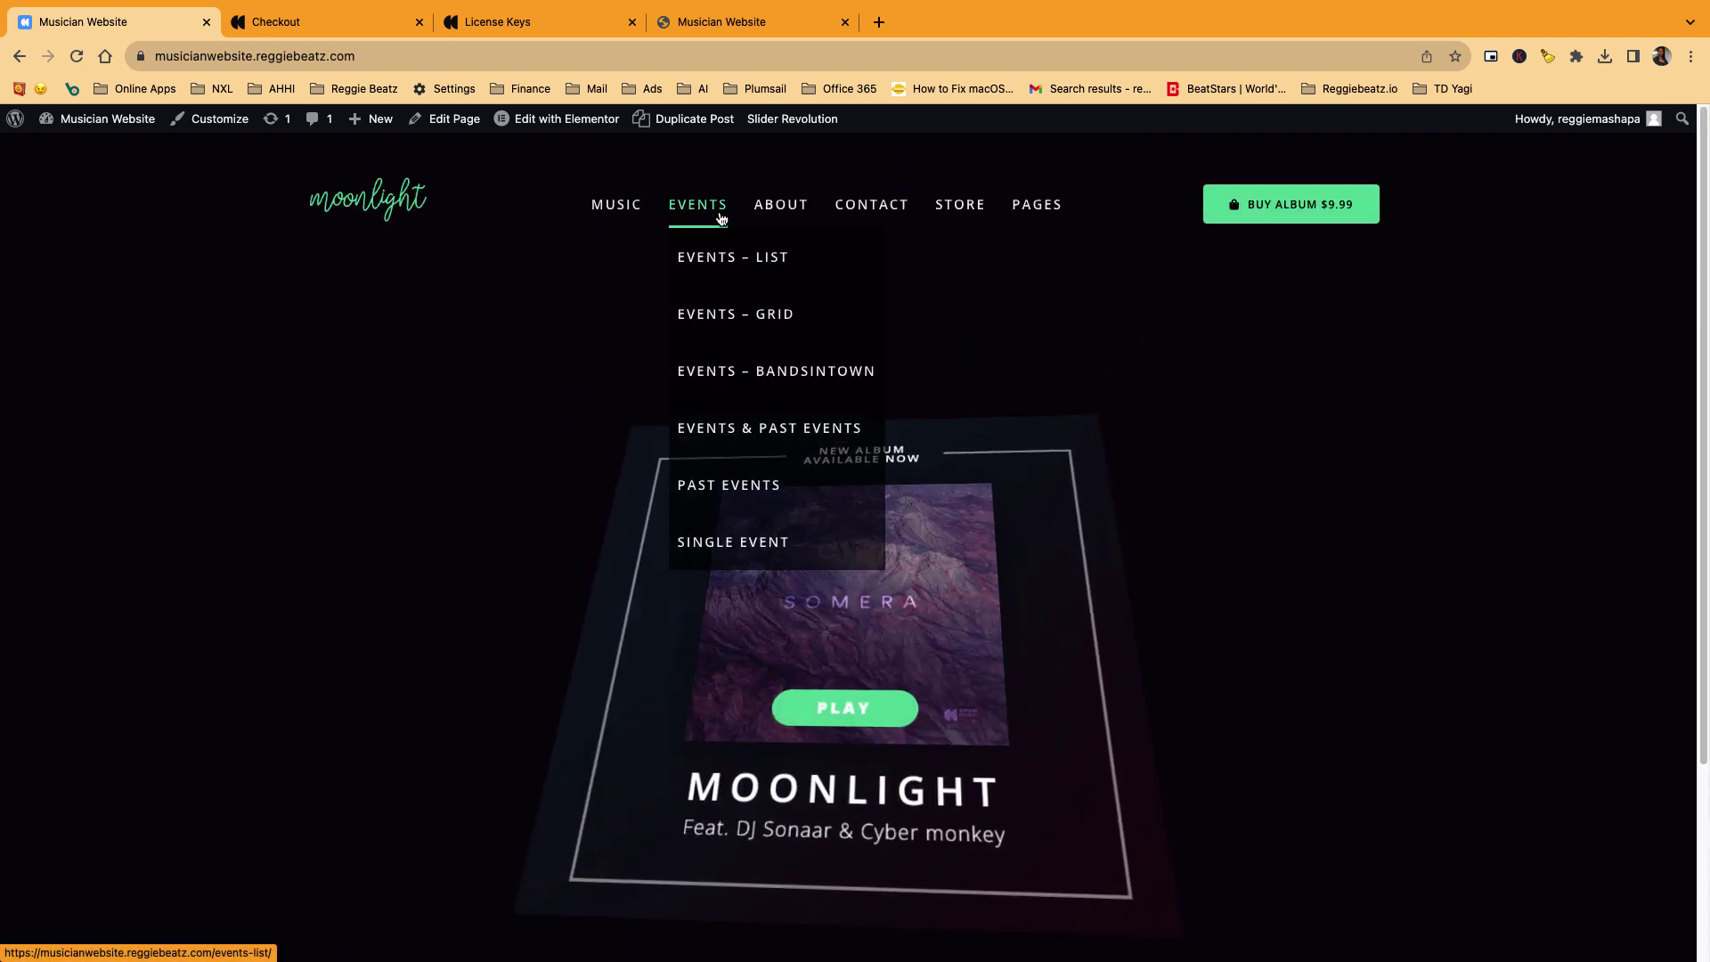
pyautogui.scroll(-3, 1308, 462)
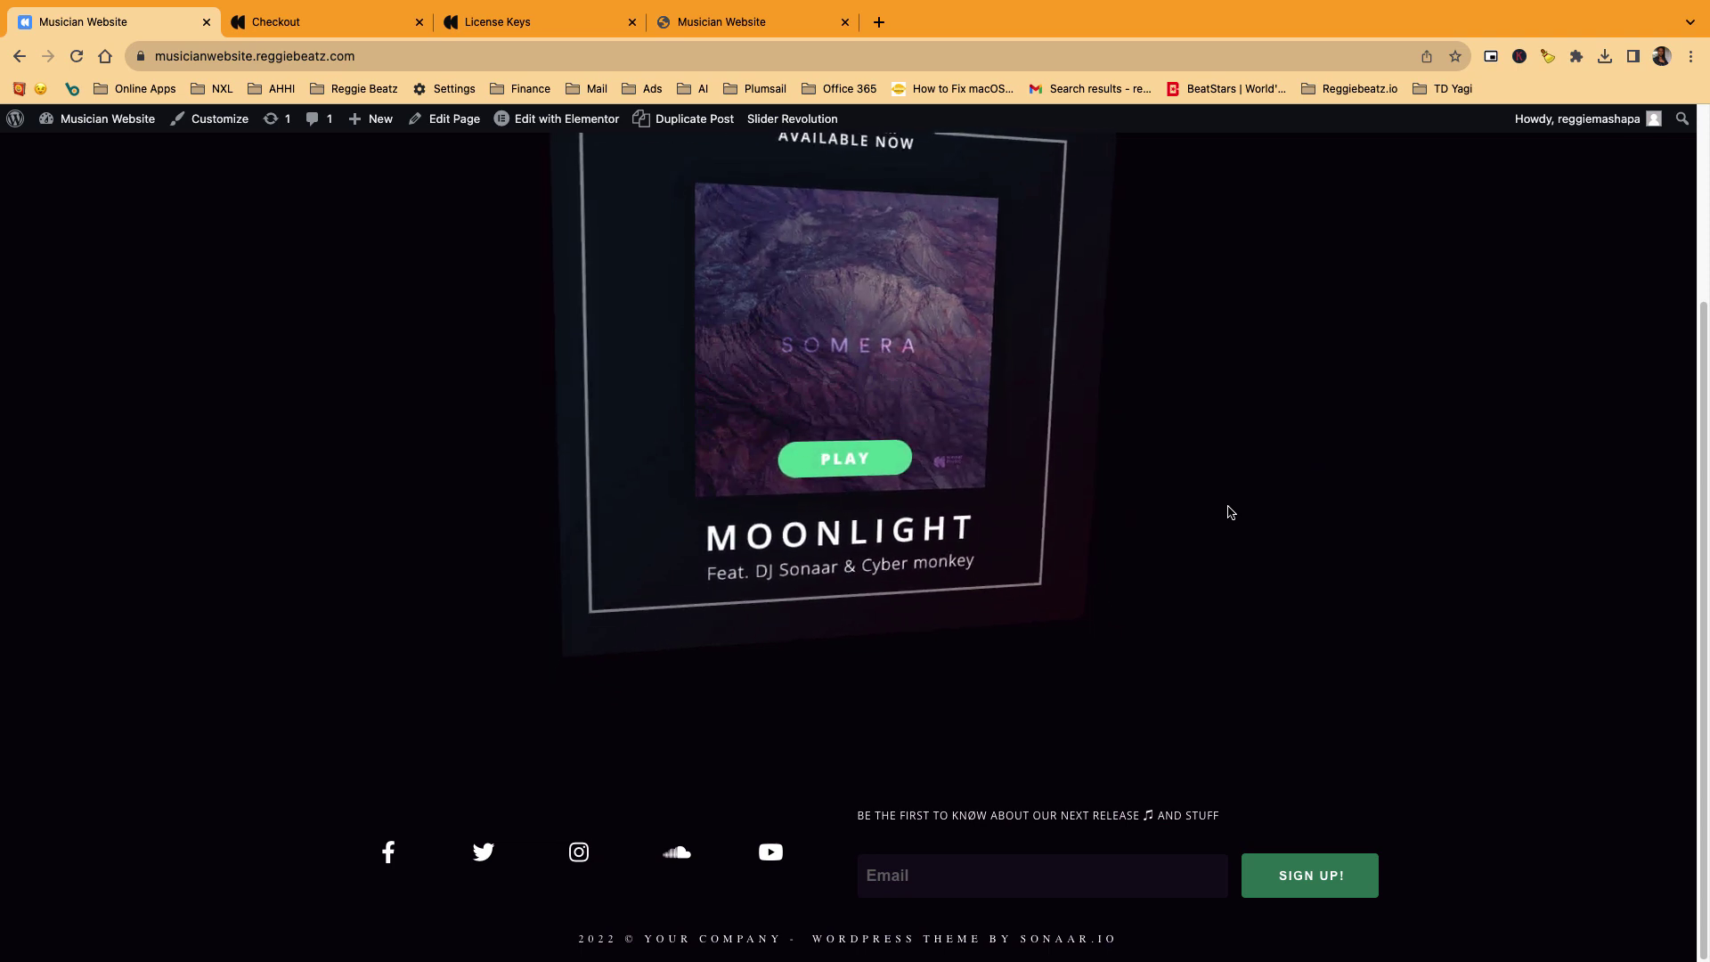
pyautogui.scroll(3, 1230, 512)
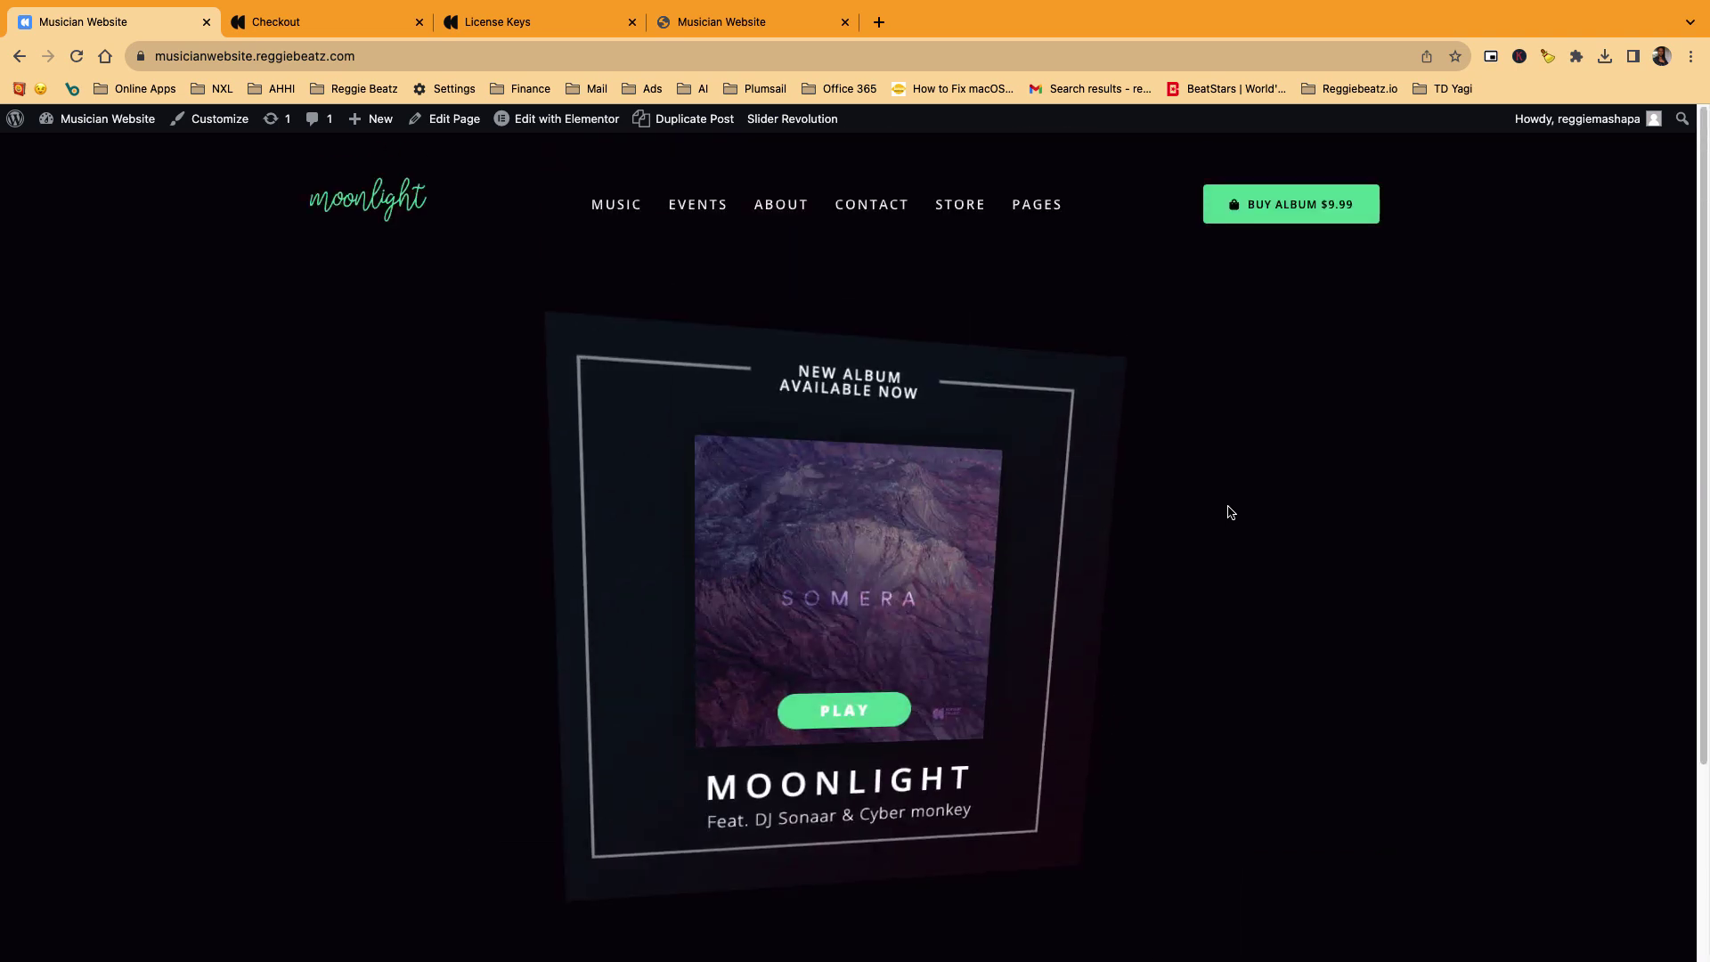